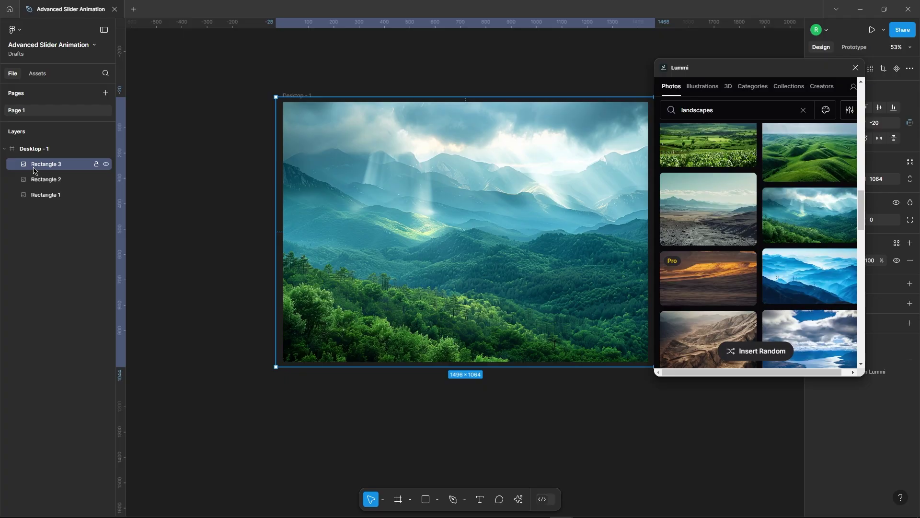
Duplicate the landscape image rectangle twice to make five stacked layers and hide the top three, Rectangle 3 to Rectangle 5.
key("ctrl+d")
left_click(106, 164)
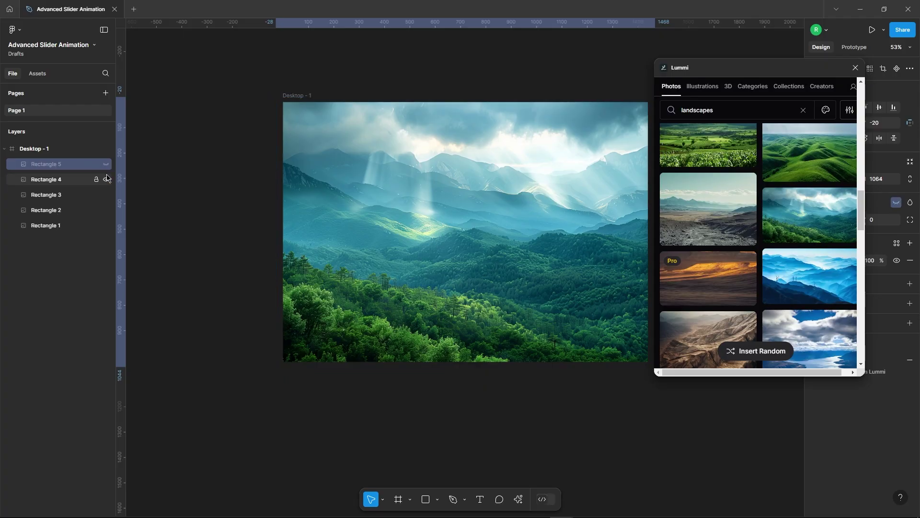
left_click(106, 179)
left_click(106, 195)
Search the Lummi photos for "portrait" and fill Rectangle 2 with the red profile portrait of a woman in glasses.
left_click(72, 210)
left_click(697, 110)
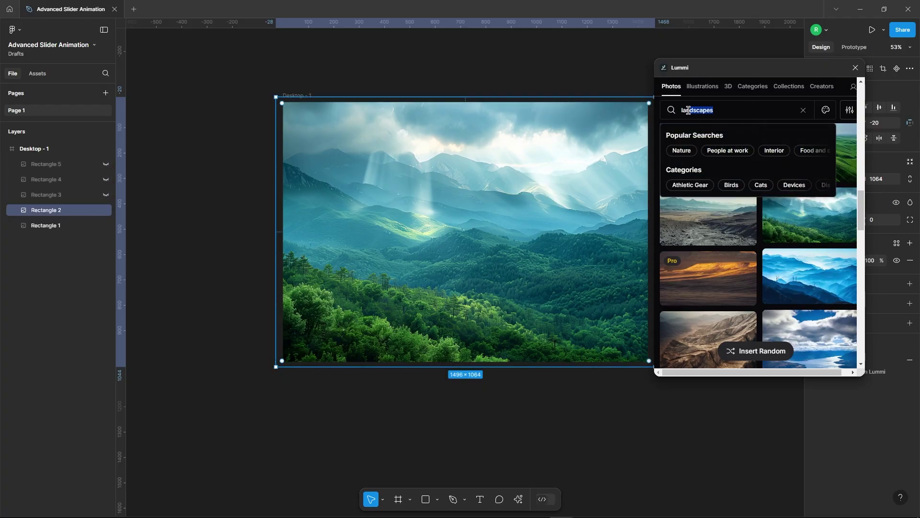
left_click(807, 273)
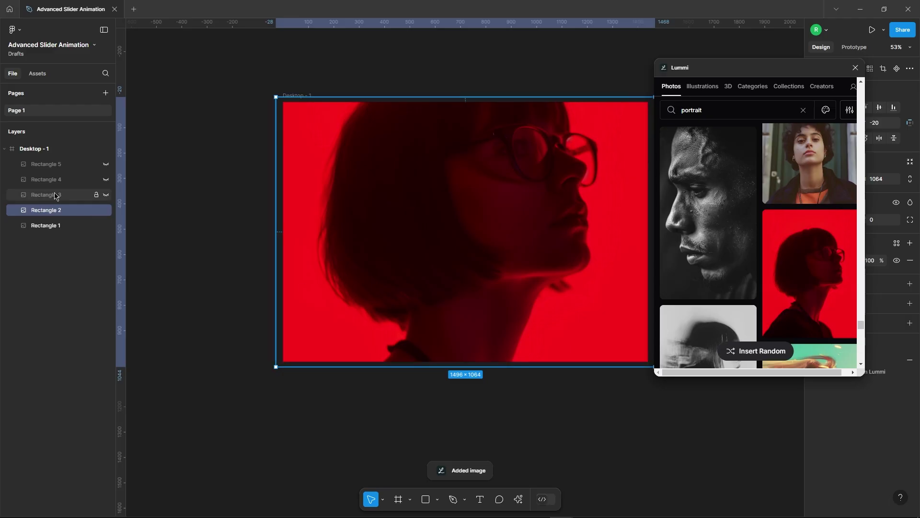
Fill Rectangle 3 with the colourful fluid "abstract" photo and Rectangle 4 with the curved building photo from an "architecture" search.
left_click(55, 195)
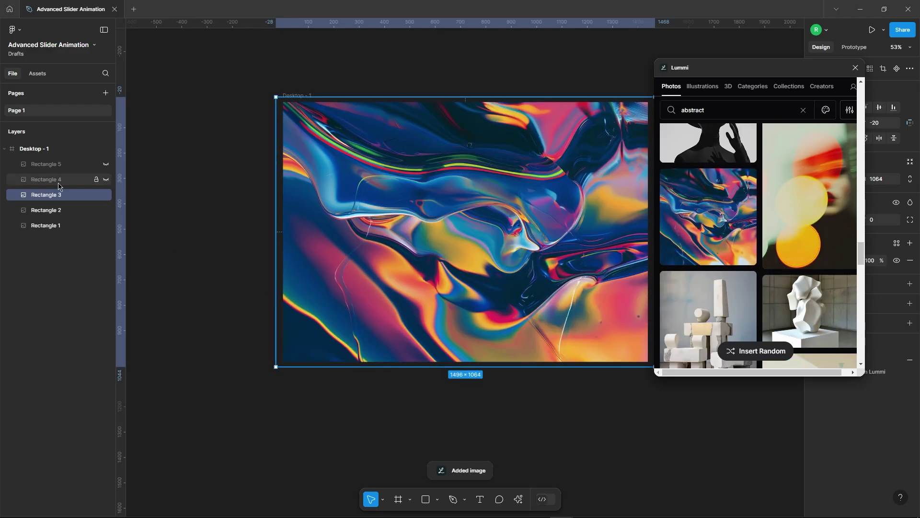
left_click(59, 179)
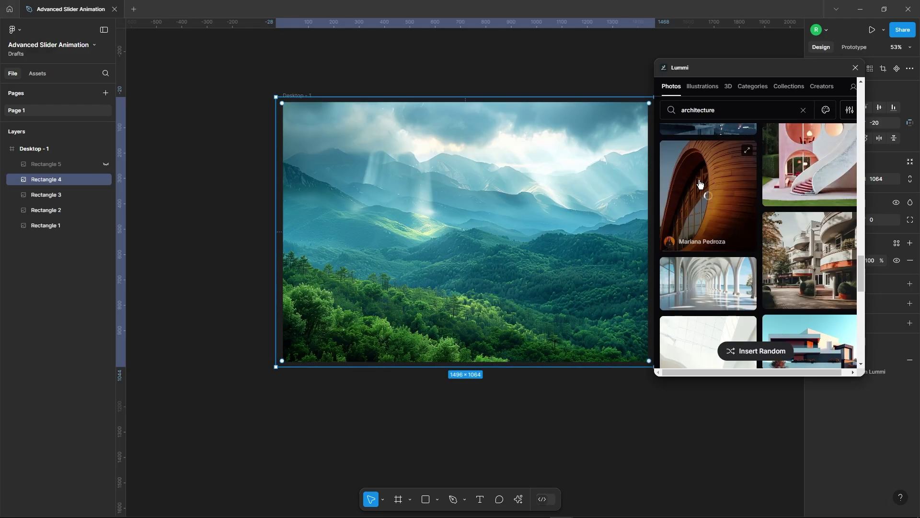
left_click(698, 181)
Fill Rectangle 5 with the leopard-in-foliage photo from a "wildlife" search and close the image plugin.
left_click(797, 191)
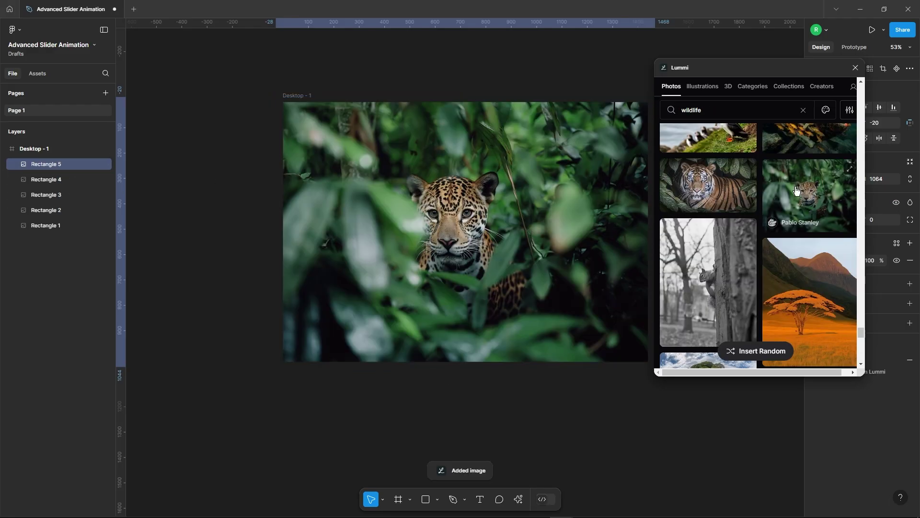
left_click(856, 68)
left_click(550, 57)
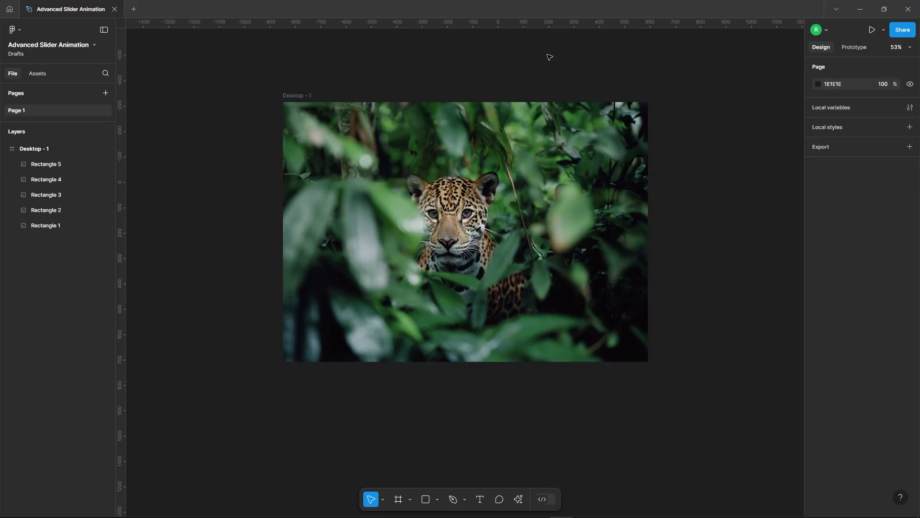
Draw a rectangle of about 1474 × 1050 that covers the whole Desktop - 1 frame above the images.
left_click_drag(347, 173, 651, 361)
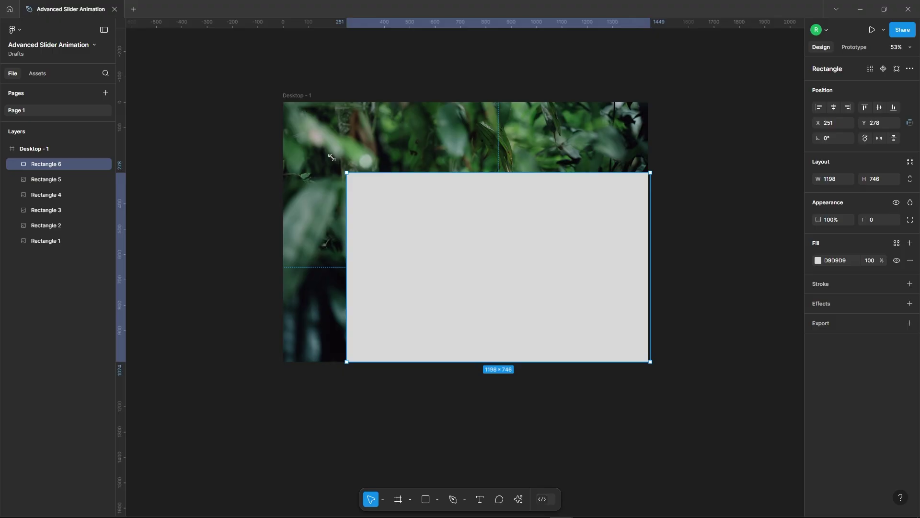
left_click_drag(347, 173, 283, 102)
left_click_drag(651, 234, 655, 234)
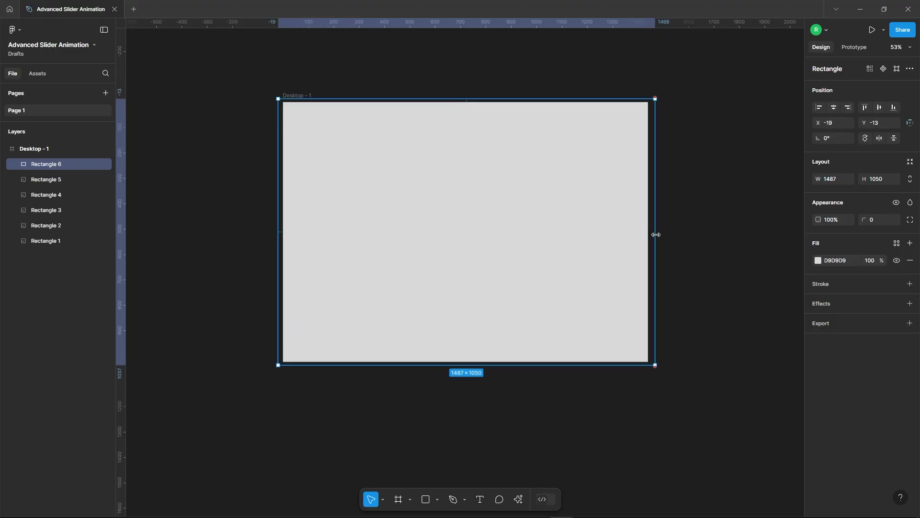
Set the covering rectangle's fill to the near-black blue 05060C at 65% opacity.
left_click(818, 260)
left_click(766, 402)
left_click(756, 382)
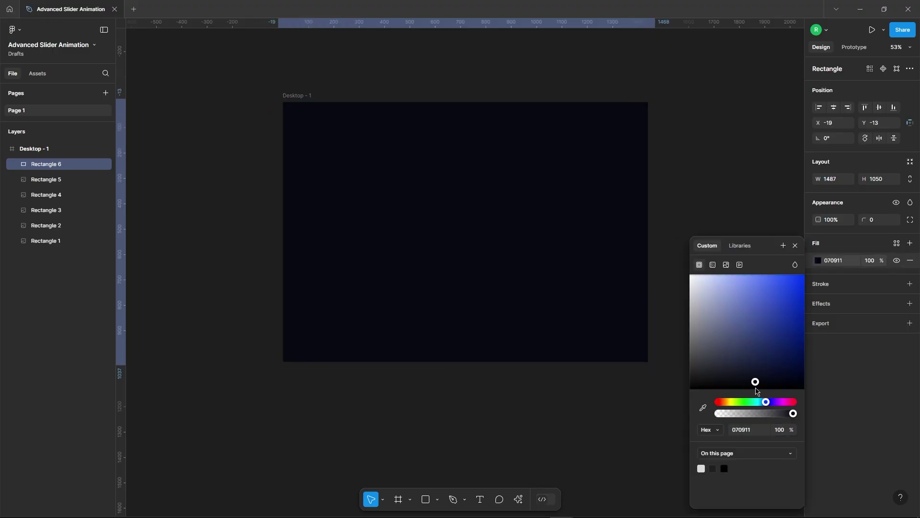
left_click(795, 246)
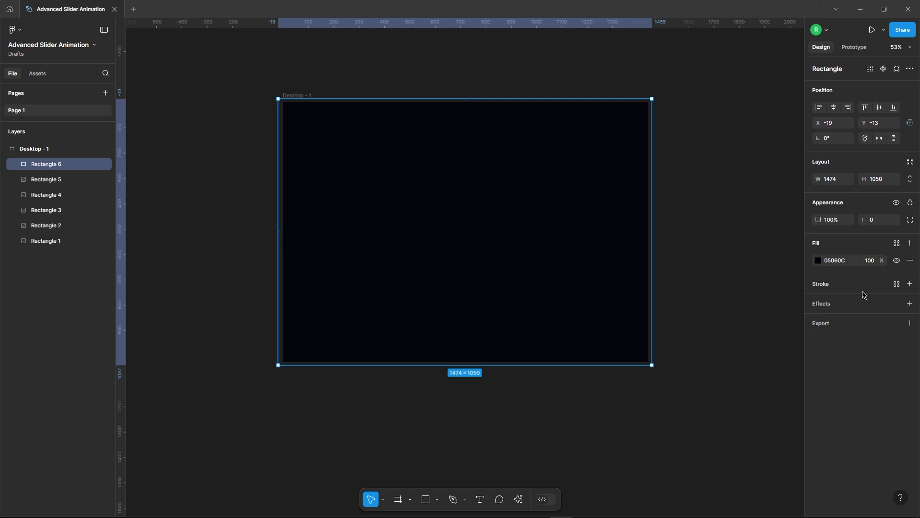
left_click(879, 265)
type("65")
key("Return")
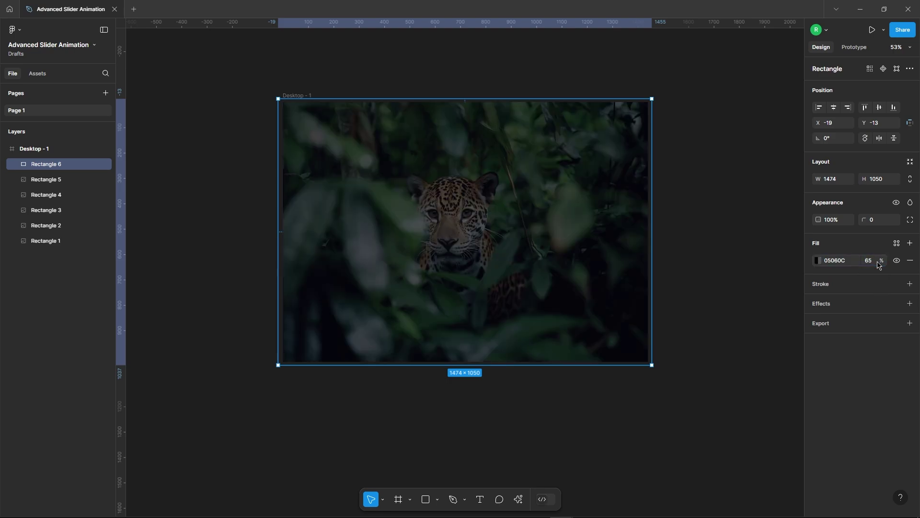
Add a background blur effect of 15 to the dark overlay rectangle.
left_click(858, 310)
left_click(855, 319)
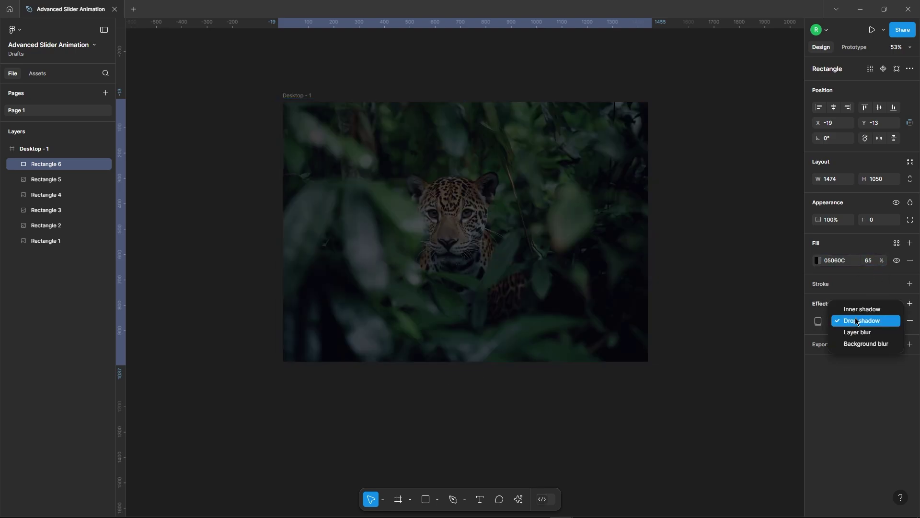
left_click(849, 343)
left_click(818, 321)
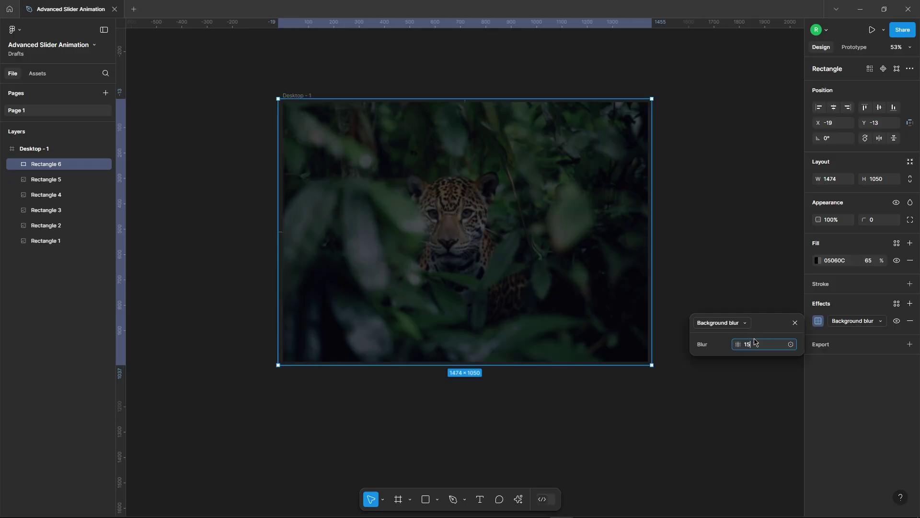
type("15")
key("Return")
left_click(795, 323)
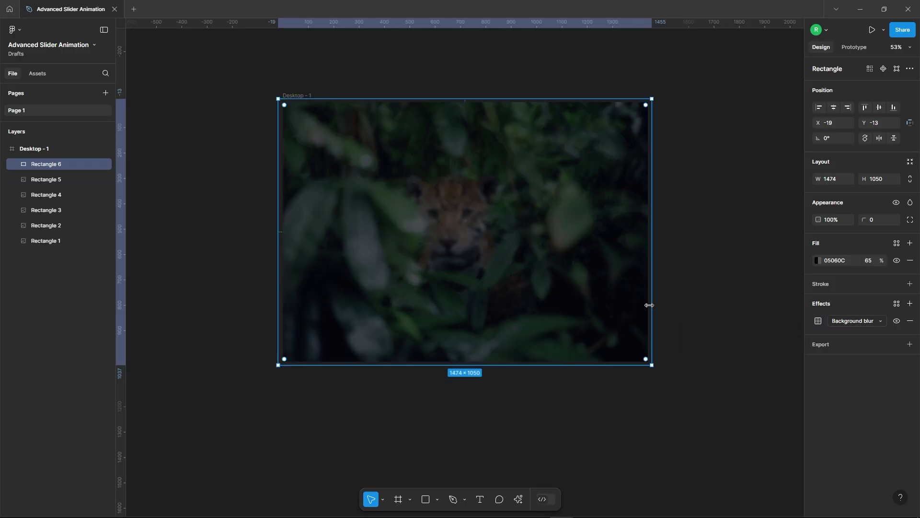
Lock the dark overlay layer, Rectangle 6.
left_click(736, 283)
left_click(465, 225)
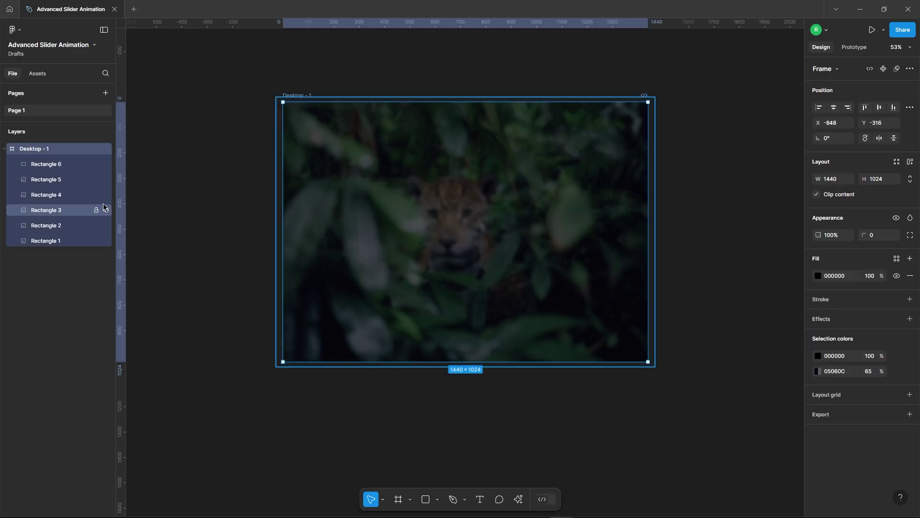
left_click(322, 218)
Set the opacity of the image layers Rectangle 2 through Rectangle 5 to 0%.
left_click(61, 183)
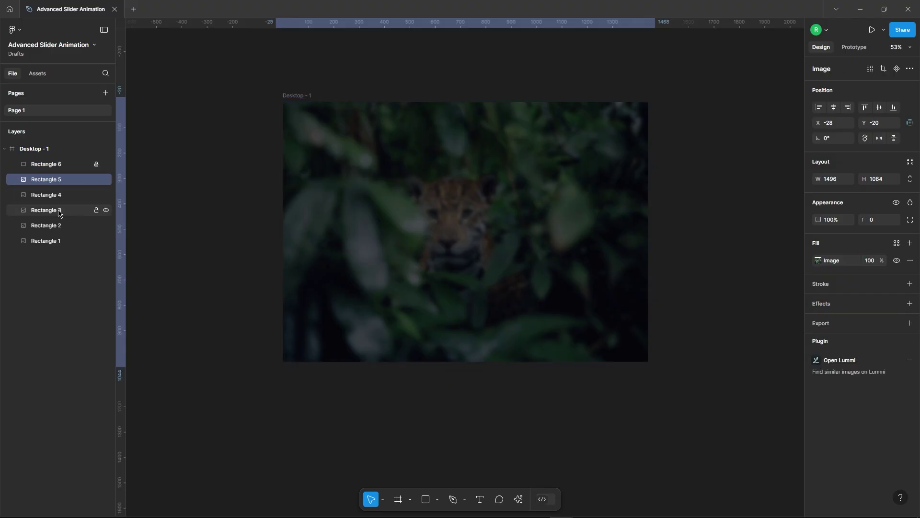
left_click(53, 225, "shift")
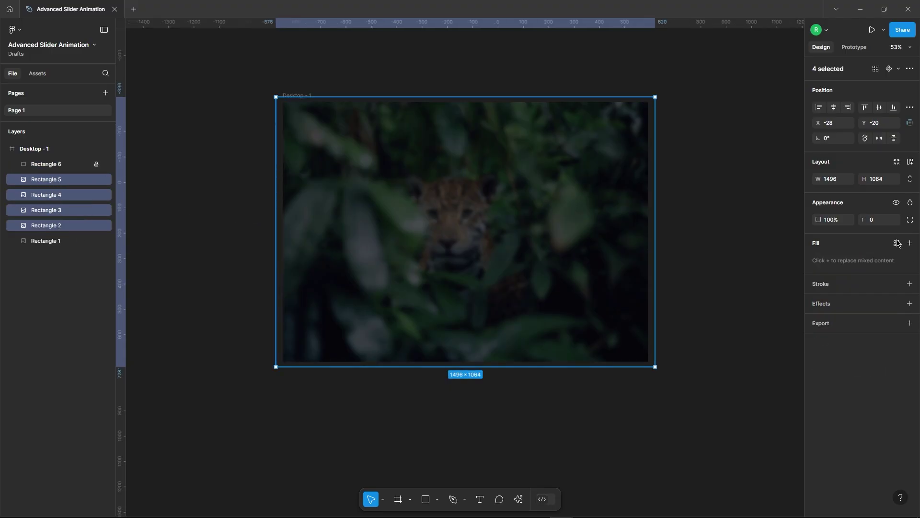
type("0")
key("Return")
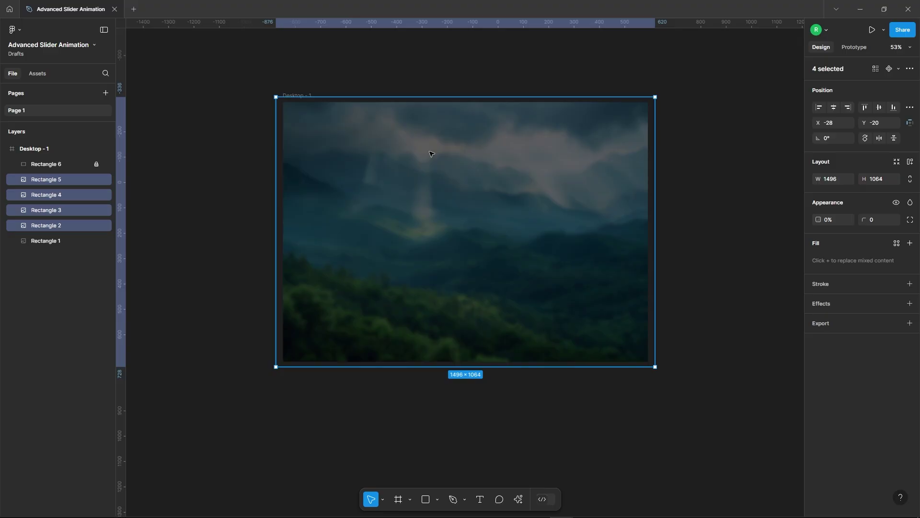
left_click(688, 255)
Draw a rectangle on the empty canvas to the right of the Desktop - 1 frame and size it to 645 × 930.
scroll(217, 168, "down", 3, "ctrl")
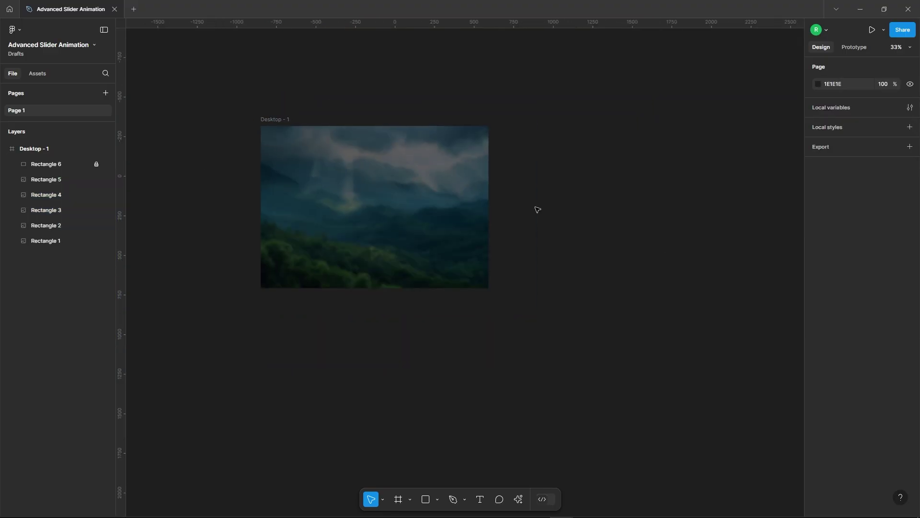
scroll(546, 214, "right", 2)
left_click_drag(526, 235, 568, 183)
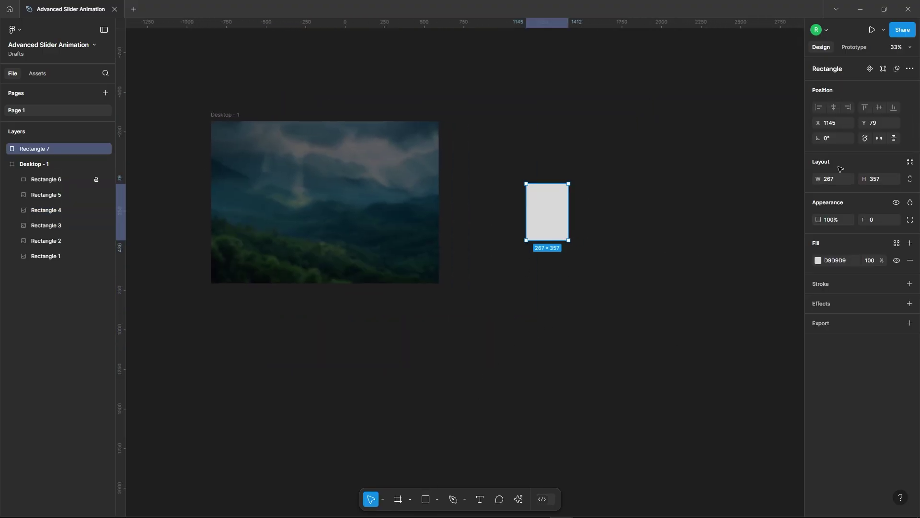
left_click(834, 183)
type("645")
key("Return")
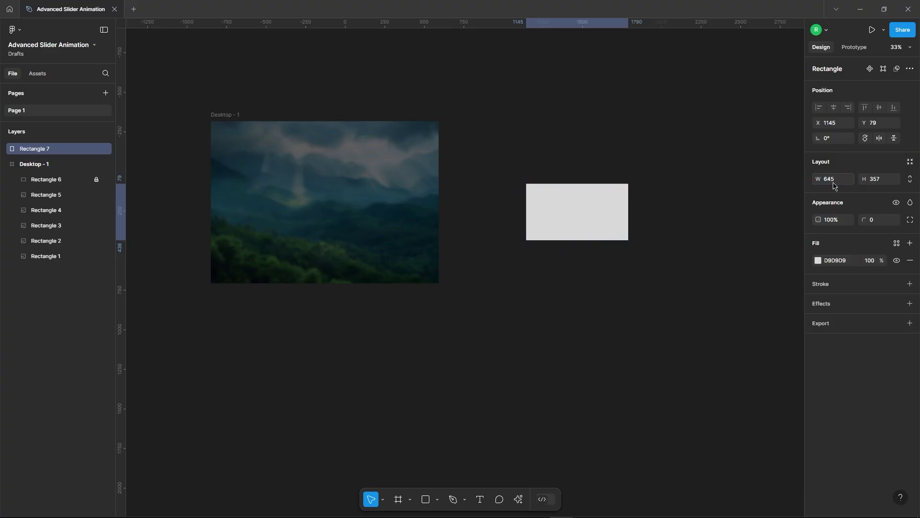
left_click(888, 179)
type("930")
key("Return")
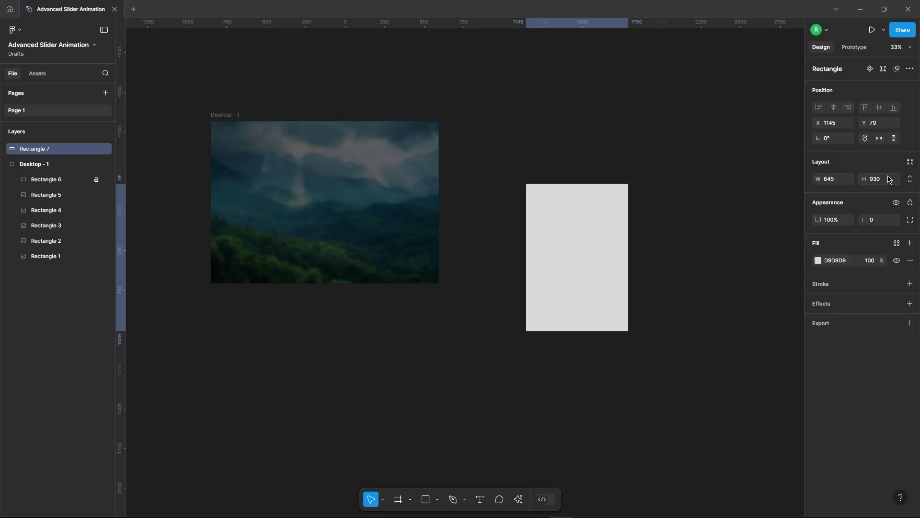
Search the Lummi photos for "landscape" and fill the new rectangle with the winding mountain road photo.
scroll(690, 297, "up", 3, "ctrl")
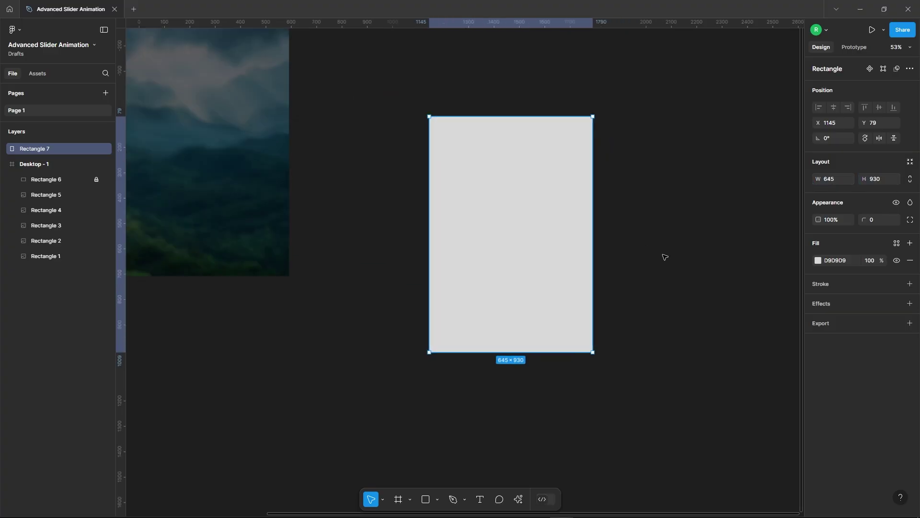
left_click(521, 500)
left_click(414, 374)
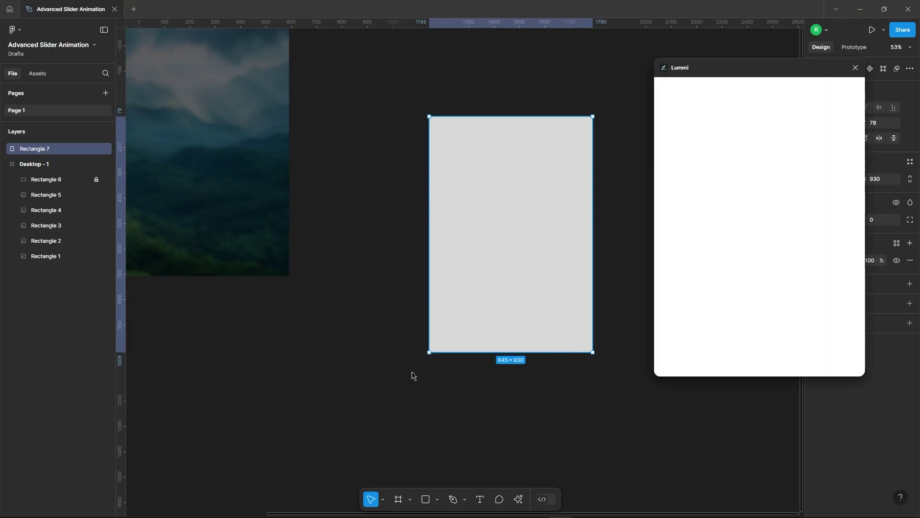
left_click(704, 111)
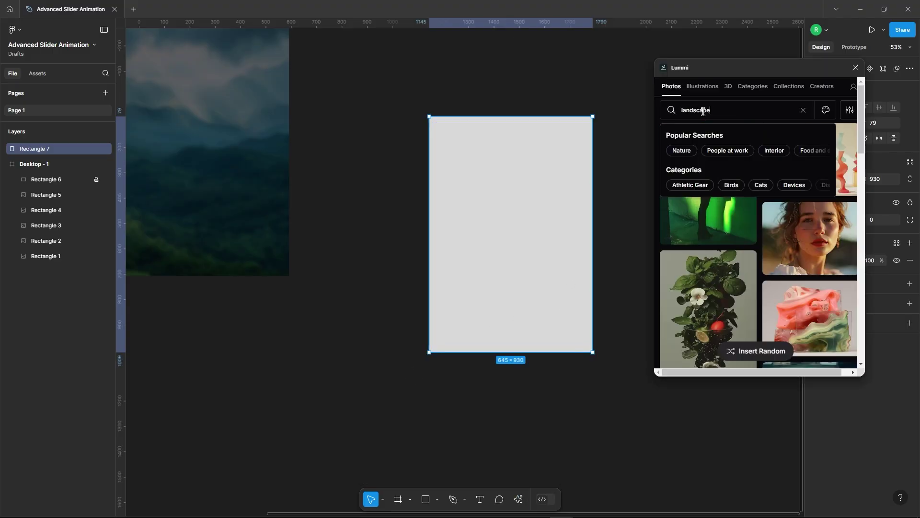
key("Return")
left_click(671, 197)
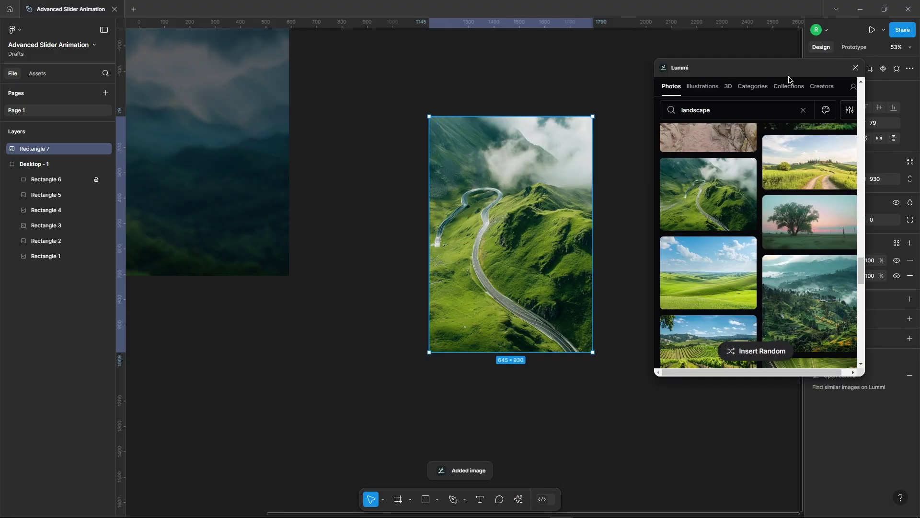
Remove the extra solid fill from the road image rectangle and close the image plugin.
left_click_drag(789, 78, 288, 84)
left_click(911, 276)
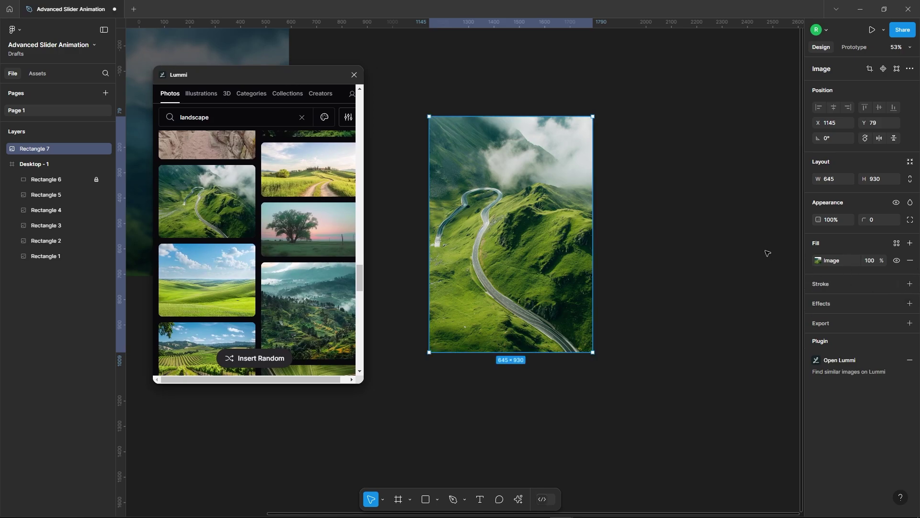
left_click(354, 75)
Draw a second rectangle to the right of the road image and size it to 490 × 700.
left_click(454, 463)
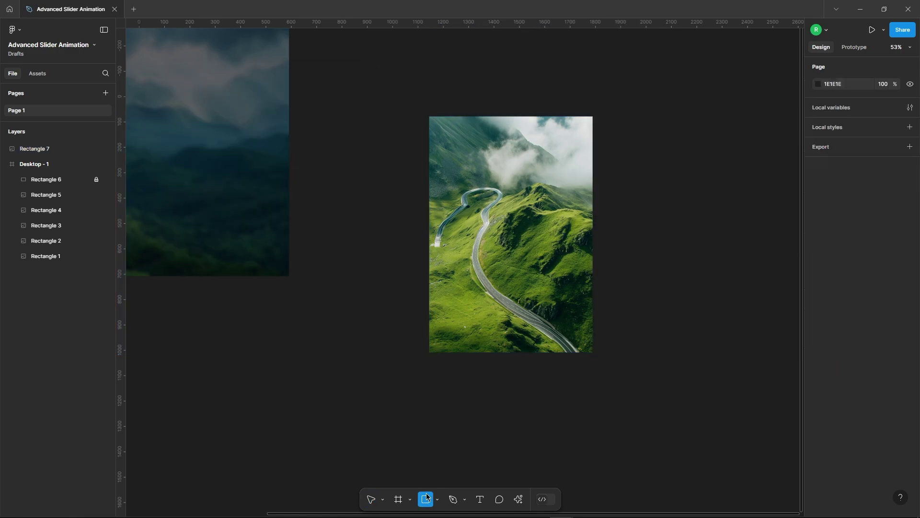
left_click_drag(644, 146, 686, 212)
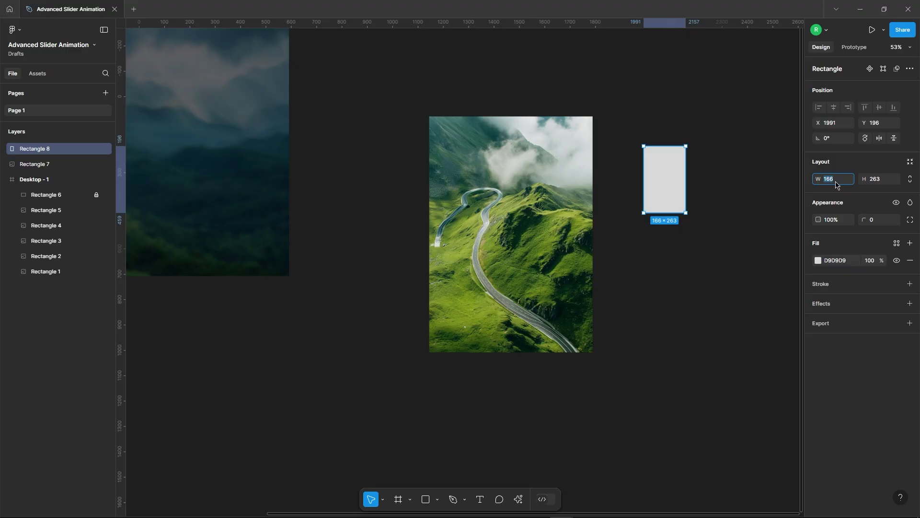
left_click(836, 185)
type("490")
key("Return")
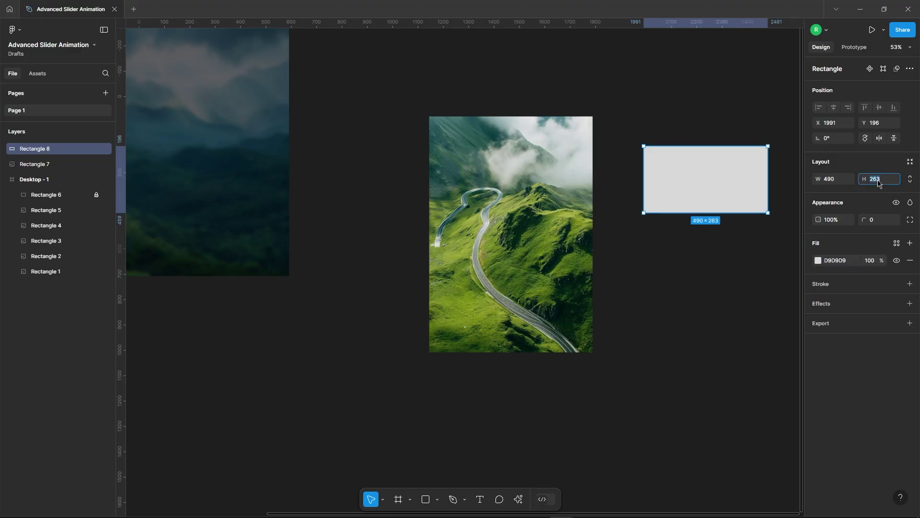
key("Return")
Move the 490 × 700 rectangle onto the road image and align the two centred on each other.
left_click_drag(731, 201, 524, 195)
left_click_drag(424, 96, 631, 307)
left_click(835, 110)
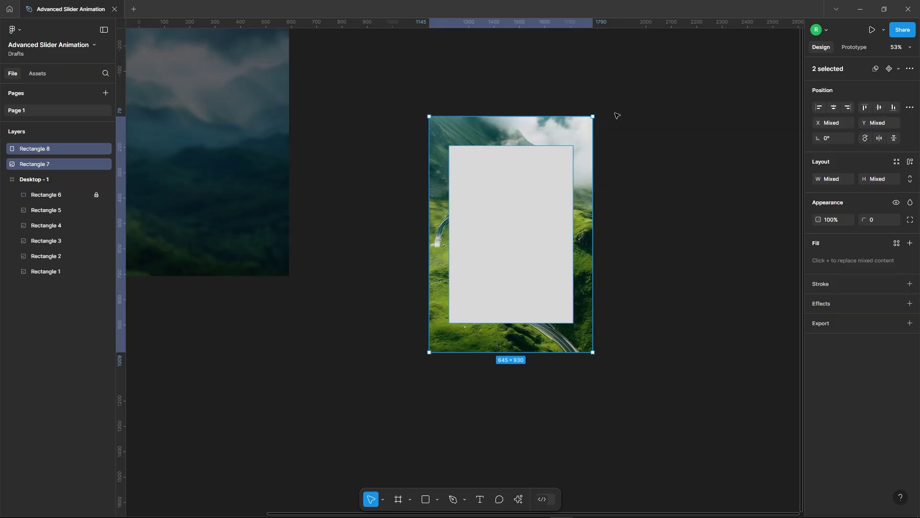
left_click(677, 154)
Bring the road image in front of the grey rectangle.
left_click(552, 133)
right_click(553, 132)
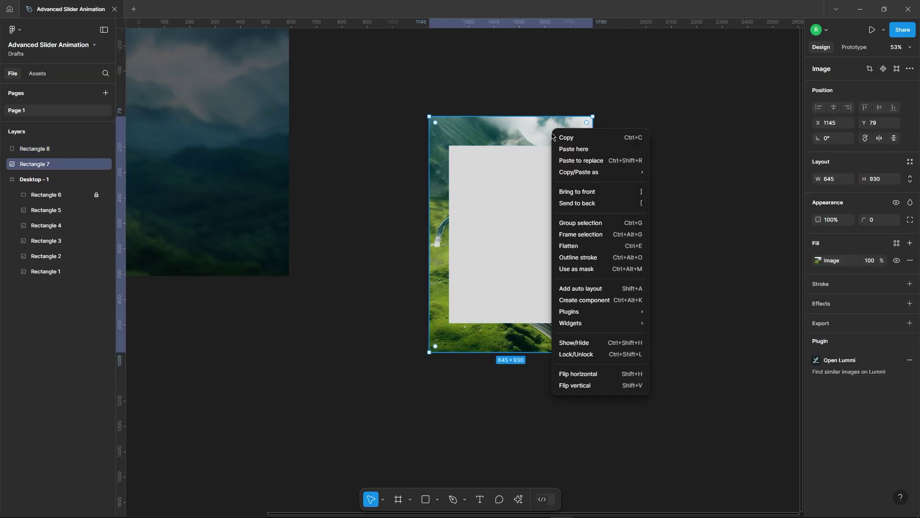
left_click(577, 189)
left_click(651, 194)
Mask the road image with the smaller rectangle behind it.
left_click_drag(407, 82, 617, 385)
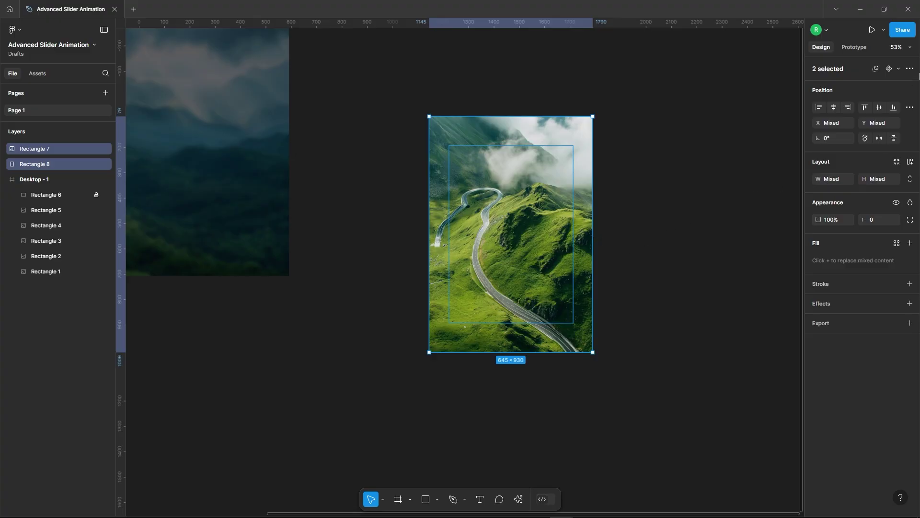
left_click(909, 70)
left_click(856, 87)
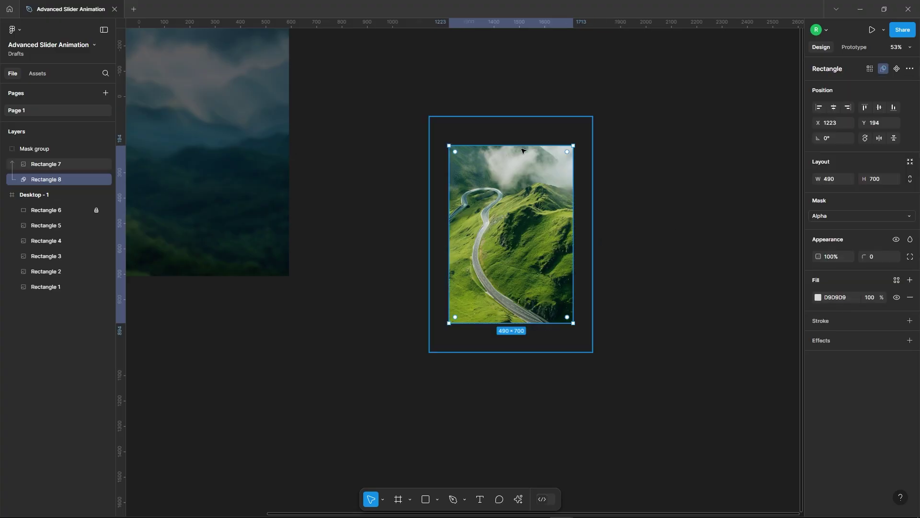
Duplicate the masked road card to the right to make a row of five evenly spaced copies.
left_click(647, 165)
left_click(571, 202)
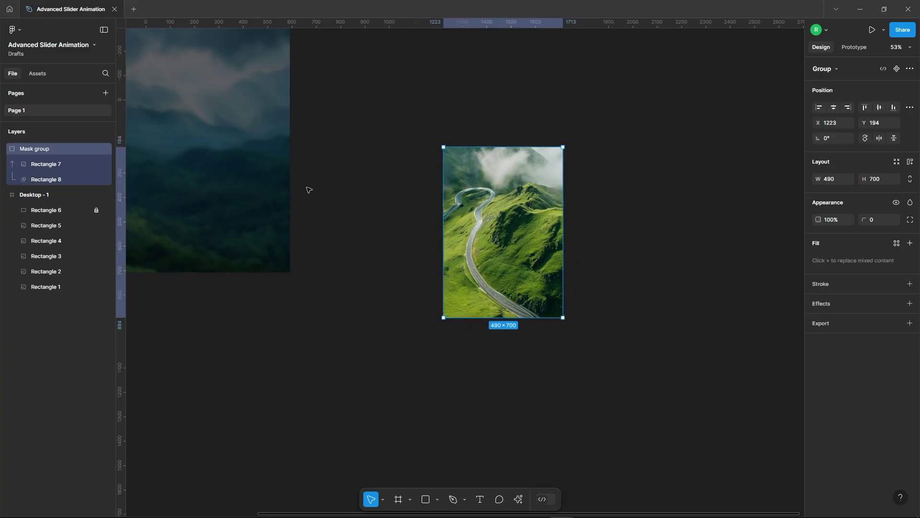
scroll(308, 189, "down", 3)
left_click_drag(394, 218, 505, 219)
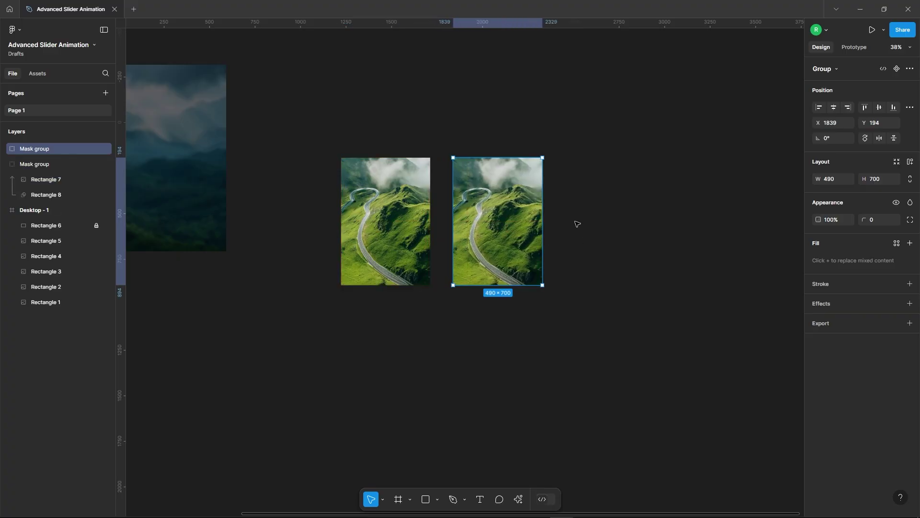
key("ctrl+d")
key("ctrl+d")
key("ctrl+d")
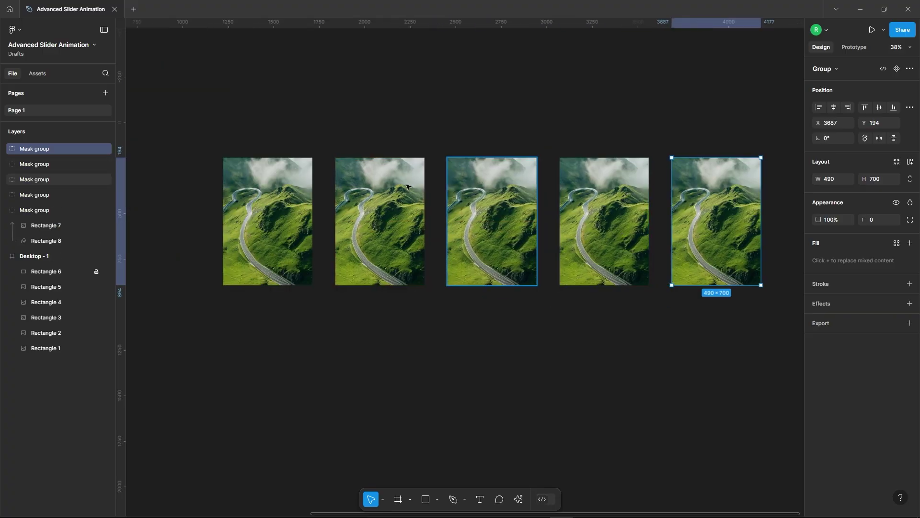
left_click(588, 339)
Rename the five card groups from left to right as Mask group1 through Mask group5.
left_click(297, 212)
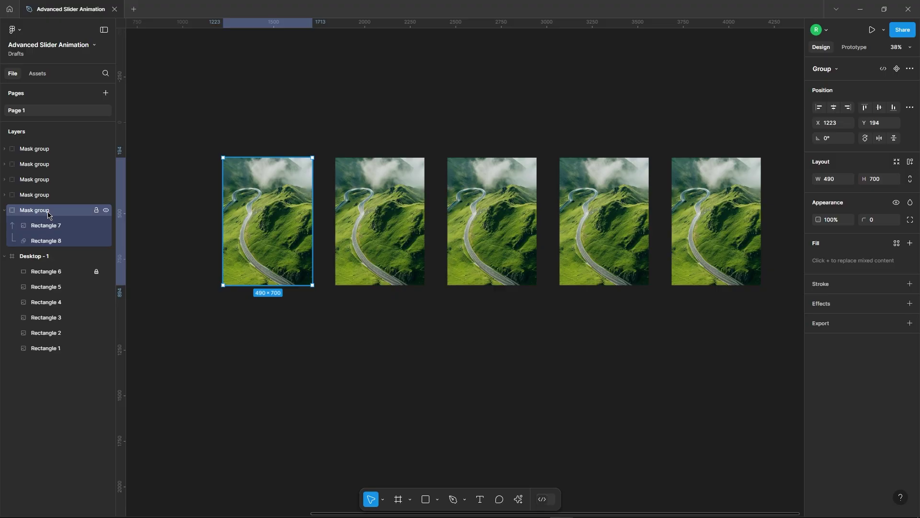
type("1")
double_click(58, 195)
type("2")
double_click(58, 180)
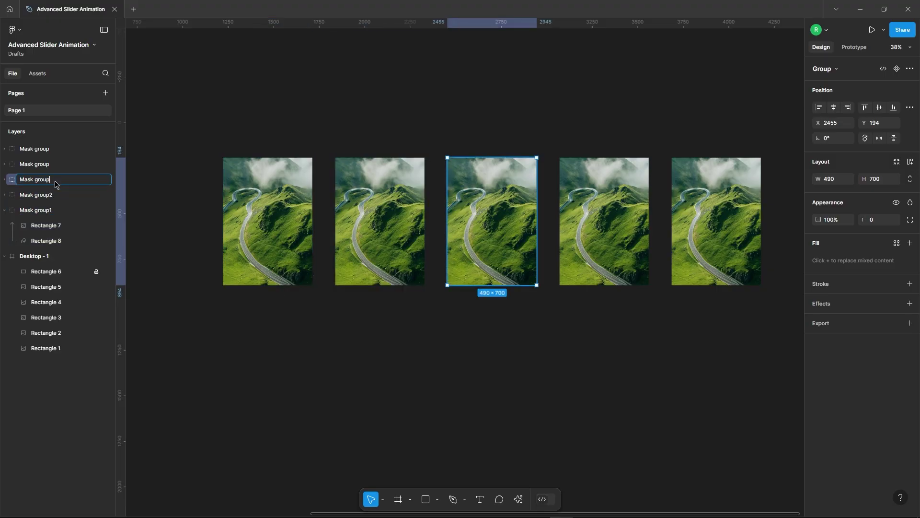
type("3")
double_click(59, 164)
type("4")
double_click(60, 152)
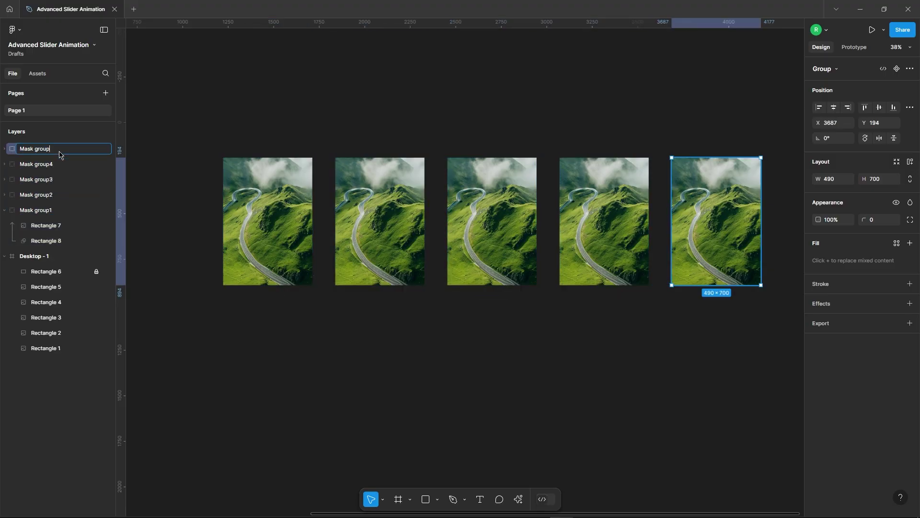
type("5")
left_click(218, 114)
Replace the images in the second to fifth cards with Lummi photos of a woman's portrait, yellow abstract shapes, a building facade and a white deer.
left_click(254, 199)
left_click(383, 205)
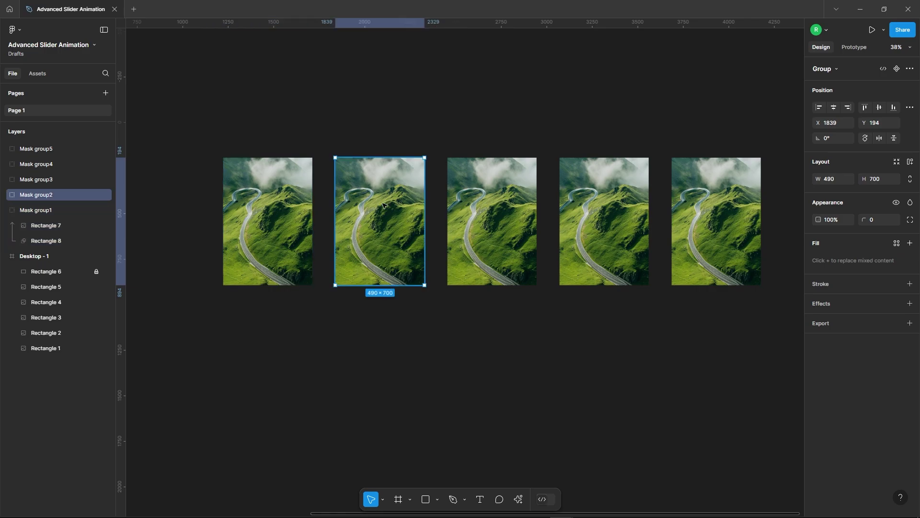
double_click(383, 205)
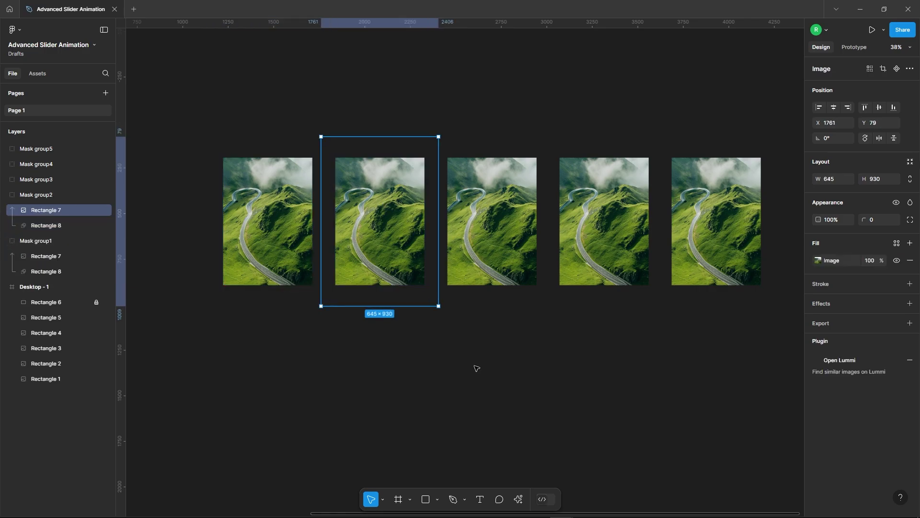
left_click(518, 499)
left_click(394, 376)
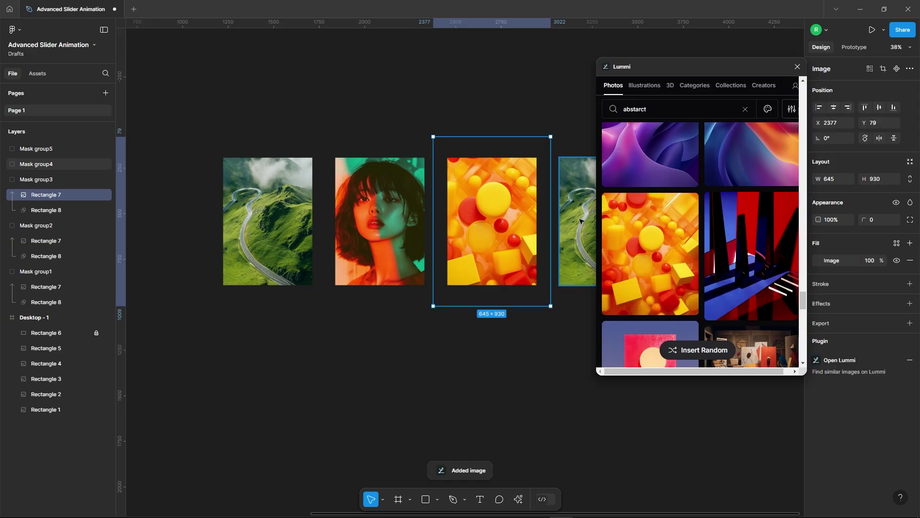
scroll(445, 230, "down", 3)
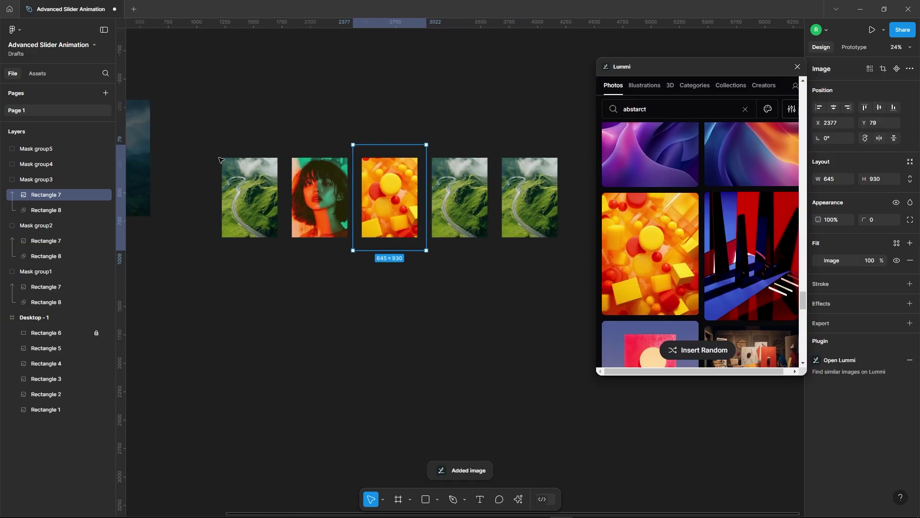
scroll(446, 230, "up", 3)
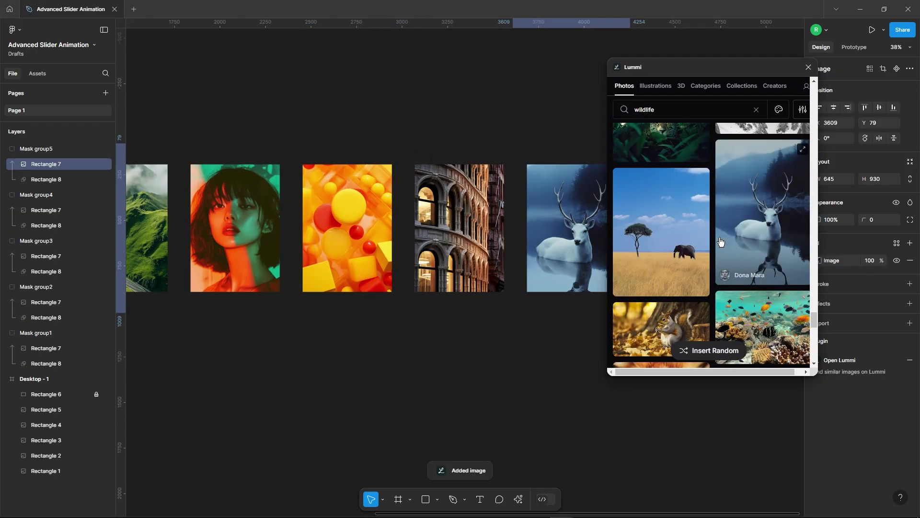
left_click(809, 67)
left_click(554, 113)
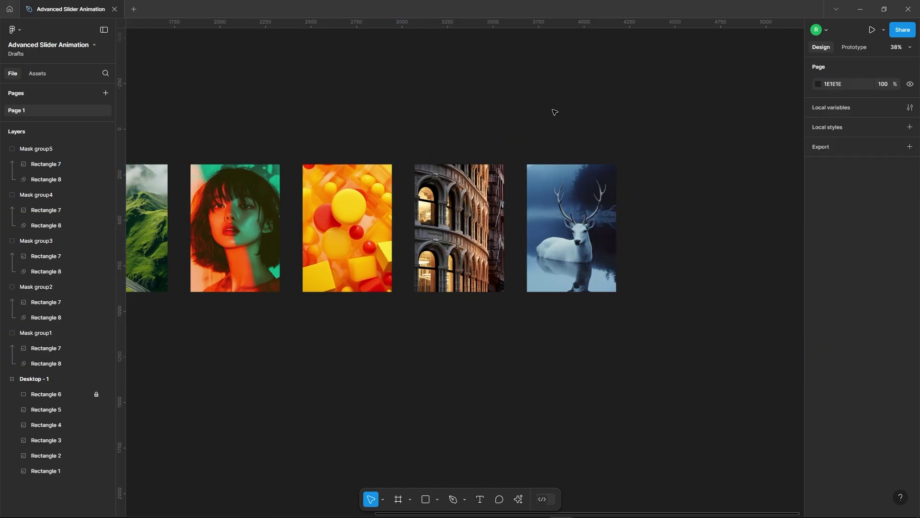
Move the row of five image cards down, clear of the Desktop - 1 frame.
scroll(667, 327, "down", 3)
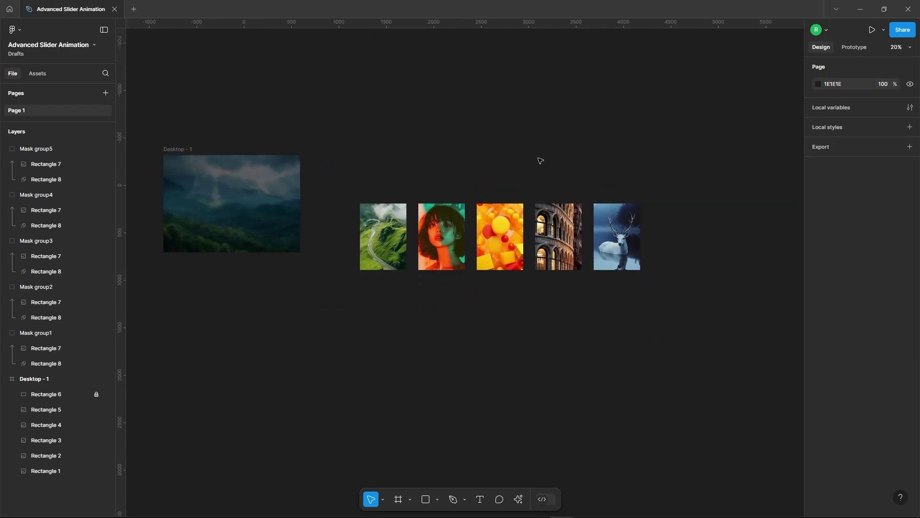
left_click_drag(365, 147, 658, 346)
left_click_drag(518, 217, 530, 328)
left_click(546, 228)
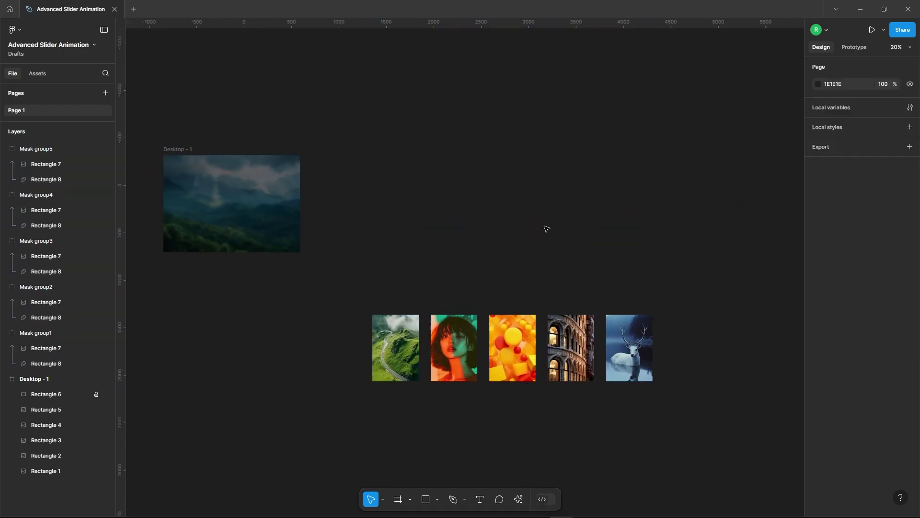
scroll(546, 228, "down", 1)
left_click_drag(316, 257, 384, 254)
scroll(383, 255, "up", 2)
Move the road card into the Desktop - 1 frame, centre it horizontally and shift it slightly upward.
left_click(543, 359)
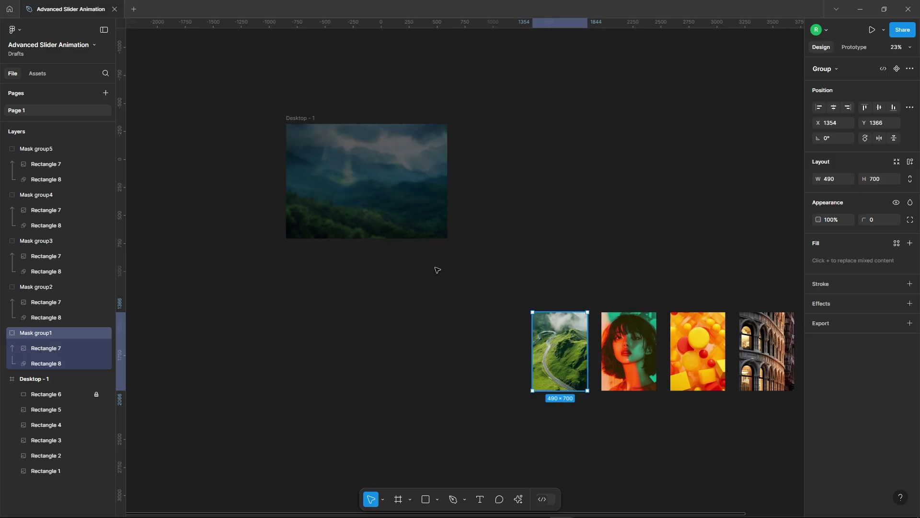
left_click_drag(560, 351, 363, 175)
scroll(278, 144, "up", 3)
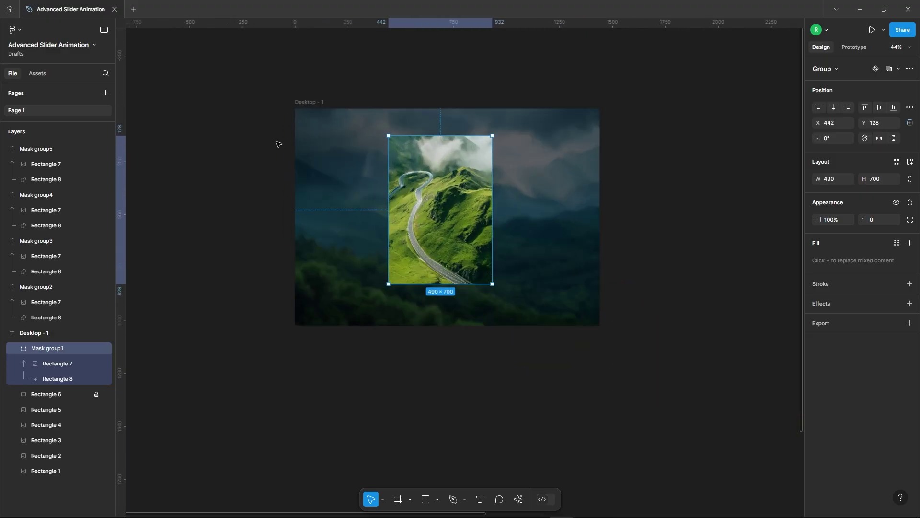
left_click(834, 110)
left_click_drag(419, 165, 419, 159)
left_click(675, 203)
Add the text LANDSCAPE below the Desktop - 1 frame in Inter Extra Bold at size 155.
scroll(675, 203, "down", 3)
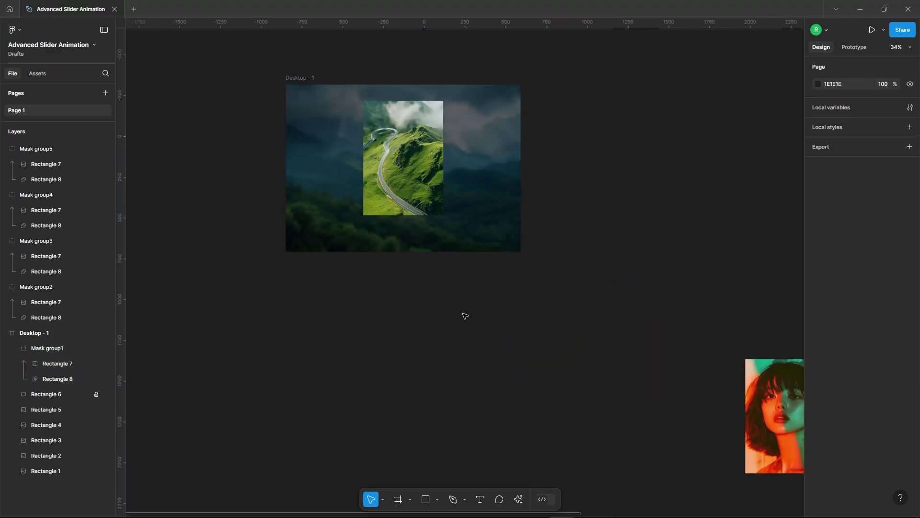
scroll(446, 462, "down", 1)
scroll(532, 370, "down", 2)
left_click(347, 236)
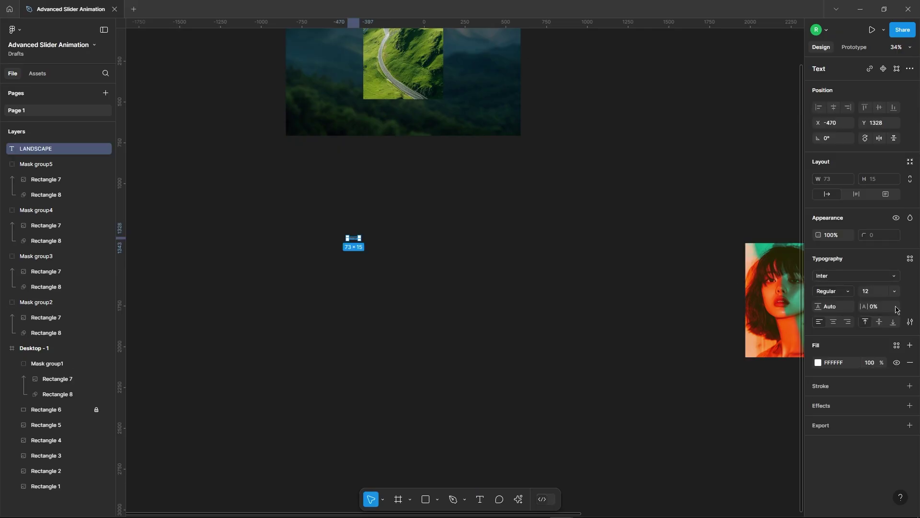
left_click(872, 292)
type("155")
key("Return")
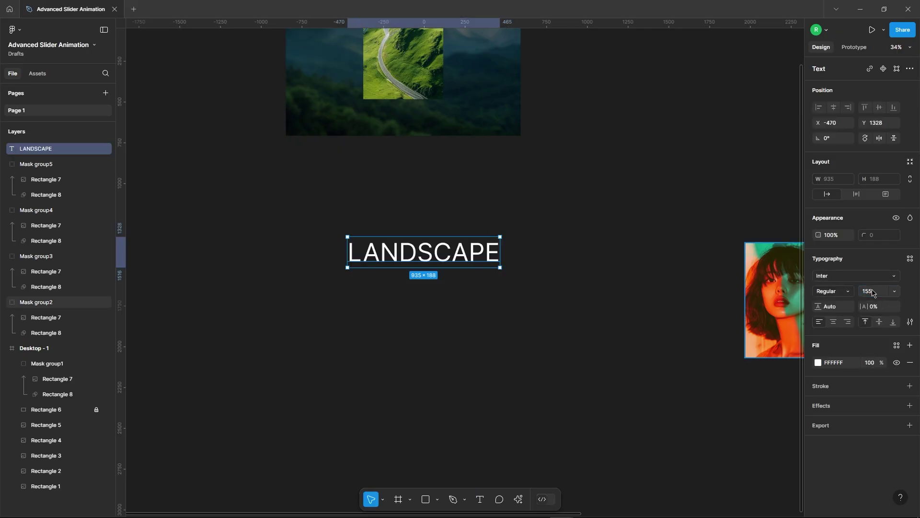
left_click(835, 292)
left_click(829, 336)
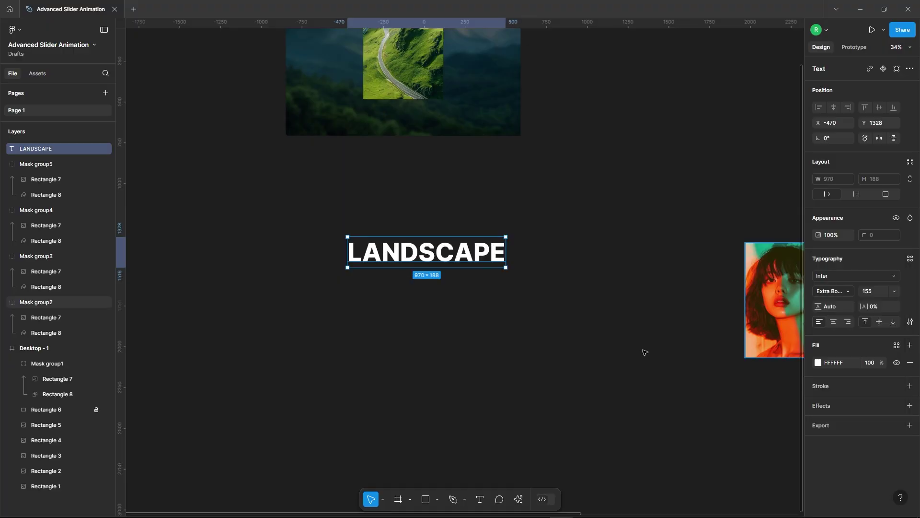
Duplicate the LANDSCAPE text downward into five stacked lines and centre-align the text of all five.
scroll(455, 283, "up", 3)
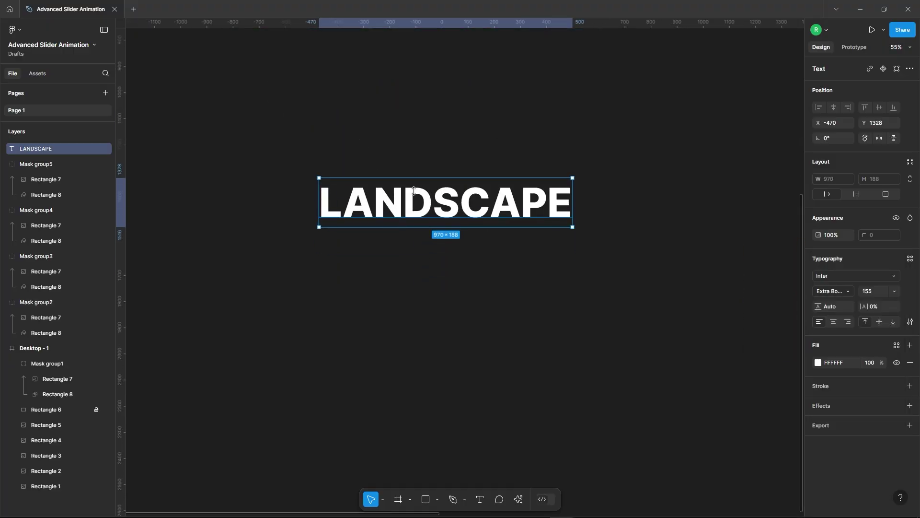
left_click_drag(446, 195, 446, 244)
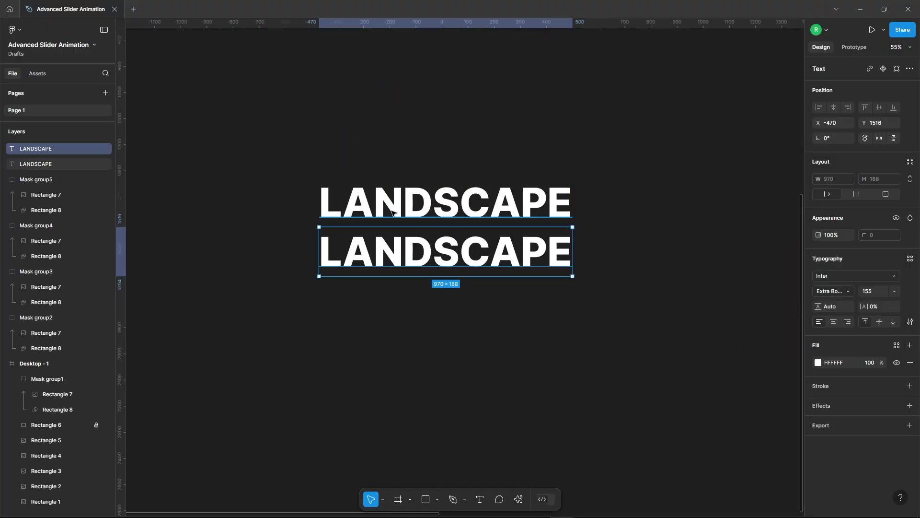
key("ctrl+d")
key("ctrl+d")
key("ctrl+d")
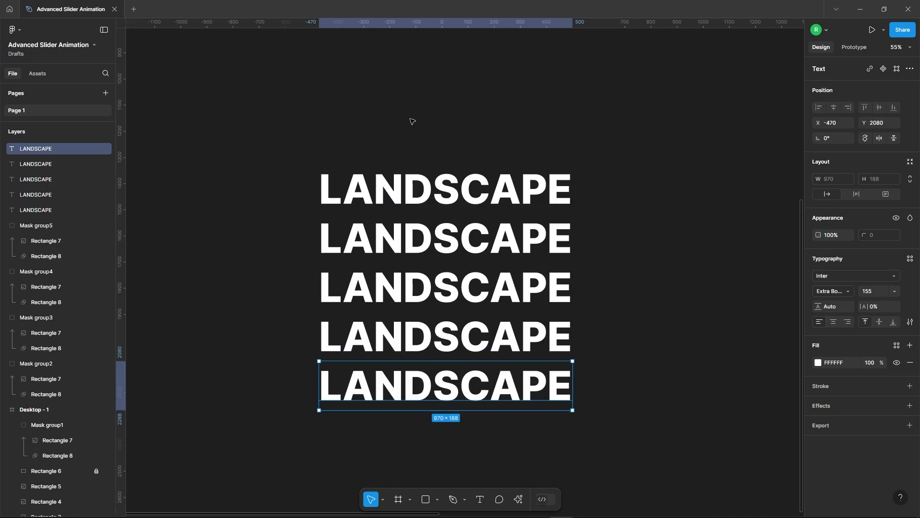
left_click_drag(410, 114, 577, 397)
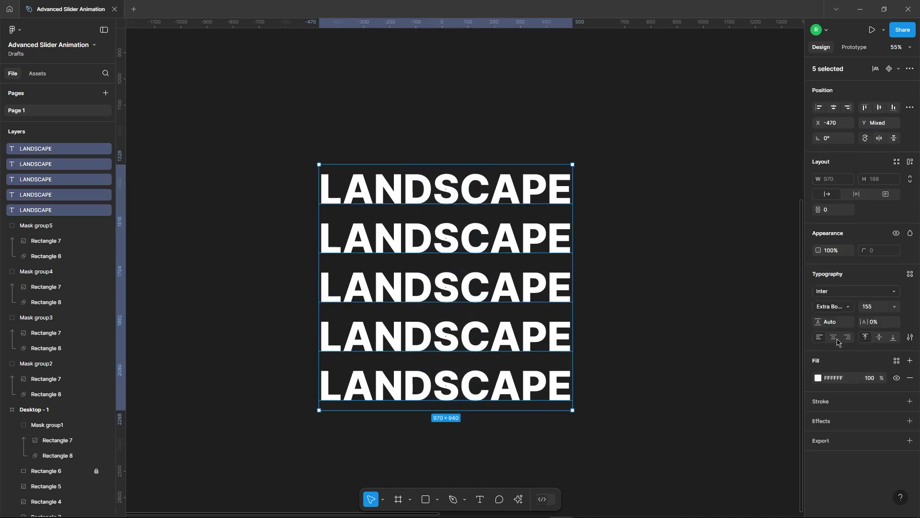
left_click(648, 288)
Change the second to fifth text lines to PORTRAIT, ABSTRACT, ARCHITECTURE and WILDLIFE.
left_click(391, 238)
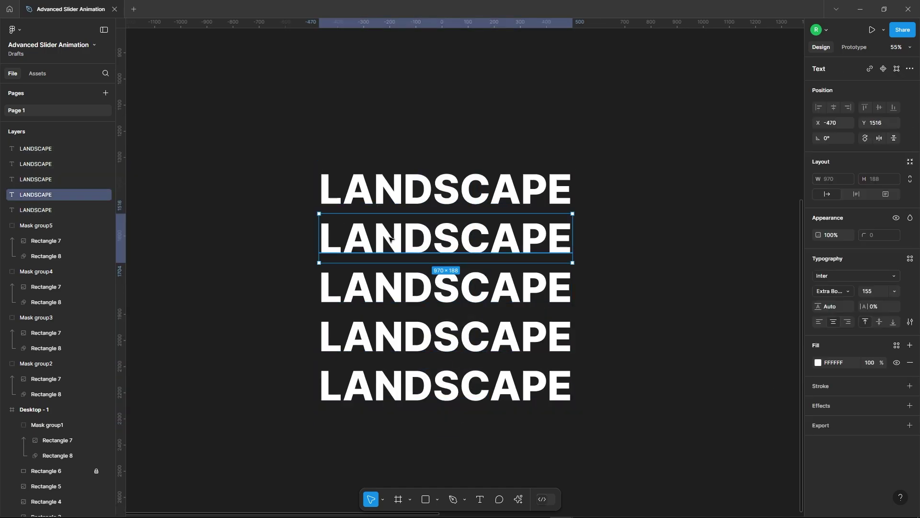
double_click(445, 240)
type("PORTRAIT")
double_click(426, 277)
type("A")
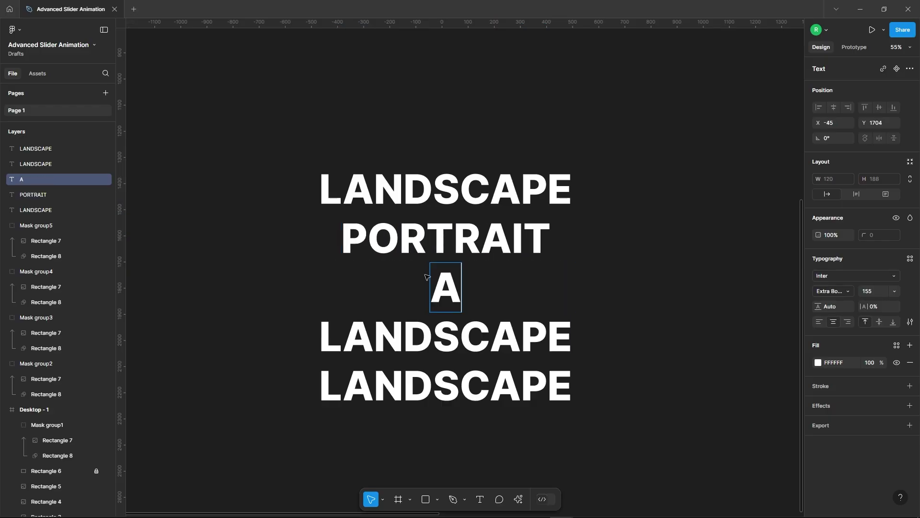
type("BSTRACT")
double_click(445, 336)
type("ARCHITECTURE")
double_click(451, 383)
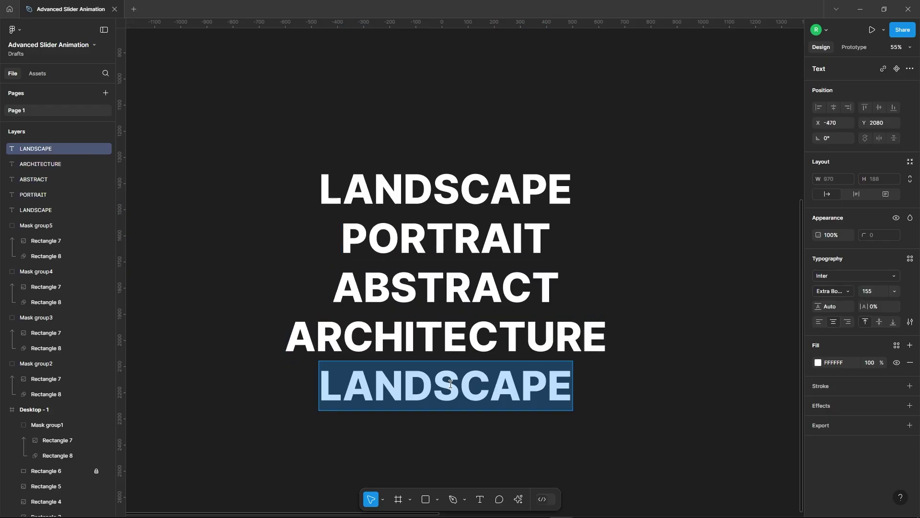
type("WILDLIFE")
key("Escape")
key("Escape")
Set the vertical spacing between the five text lines to 10 and wrap them in a frame.
scroll(485, 105, "down", 3)
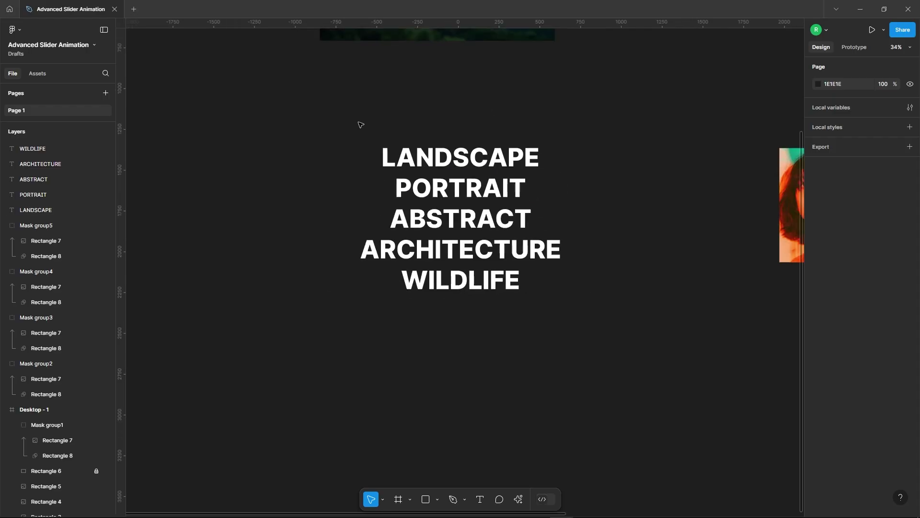
left_click_drag(335, 95, 575, 325)
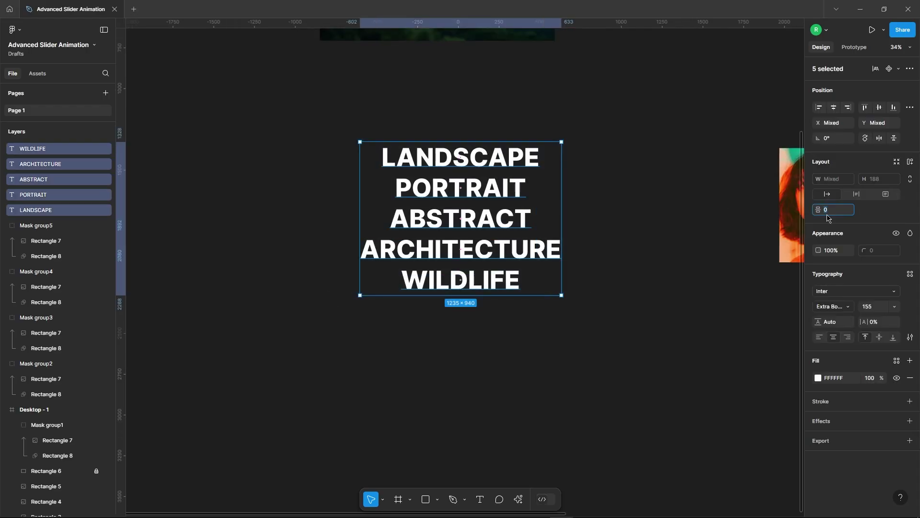
type("10")
key("Return")
right_click(498, 188)
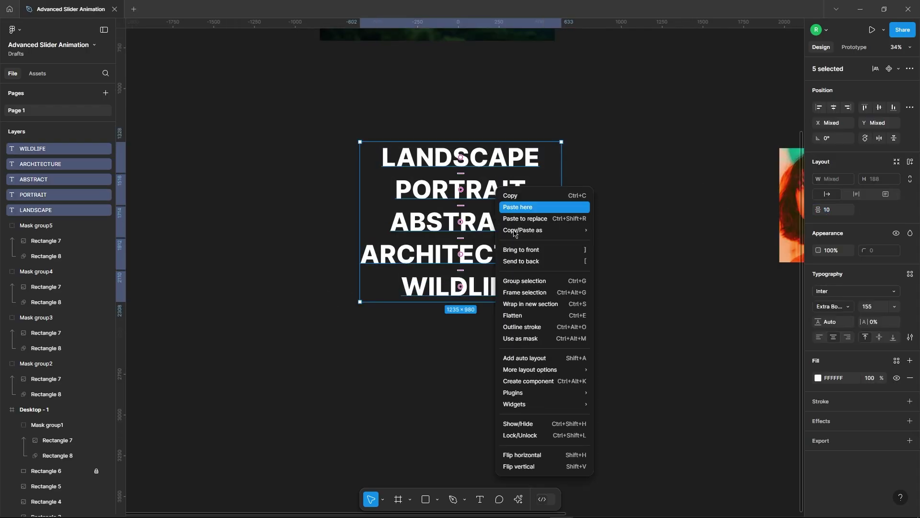
left_click(525, 292)
Shorten the text frame from its lower edge to a height of 198 and clip its content so only LANDSCAPE shows.
scroll(495, 198, "up", 3)
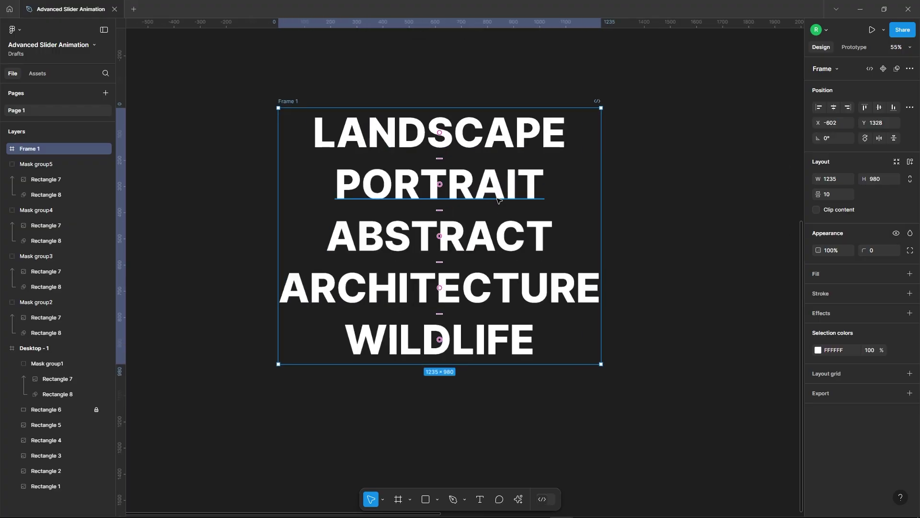
left_click_drag(485, 365, 486, 160)
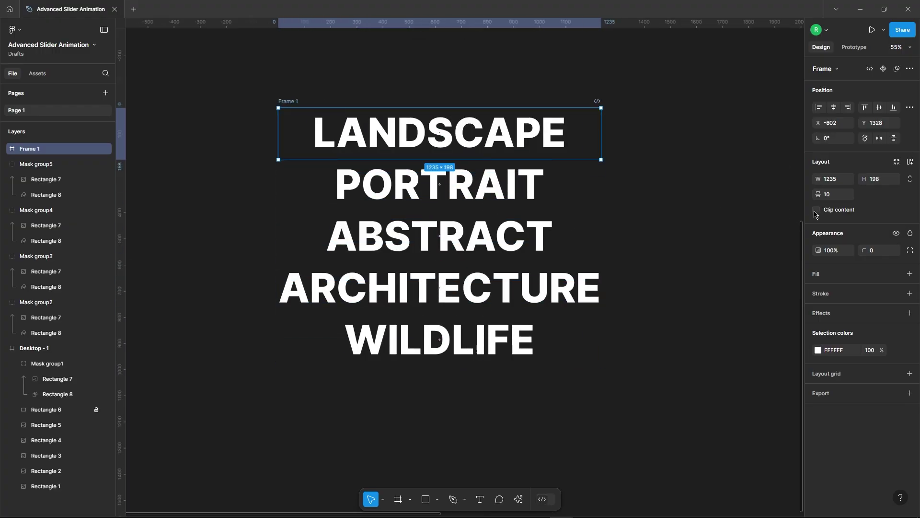
left_click(815, 210)
left_click(269, 119)
left_click(286, 101)
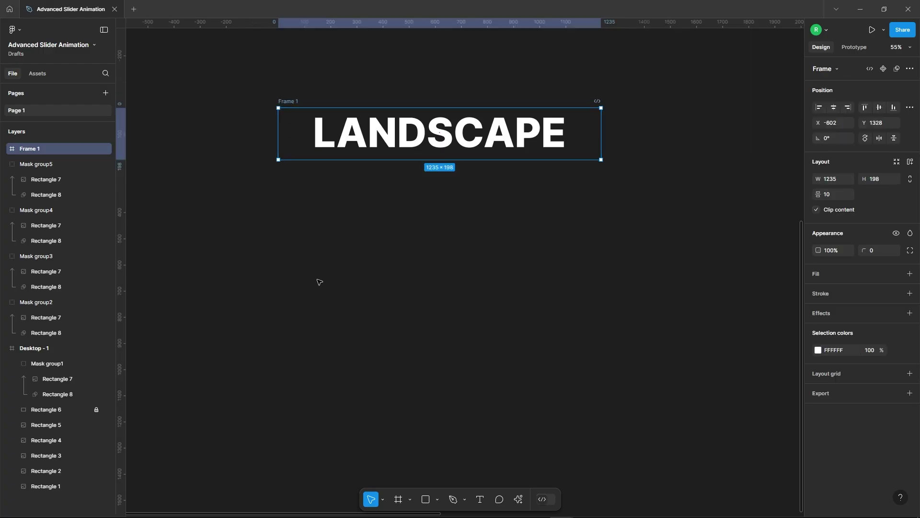
left_click(319, 282)
Move the clipped LANDSCAPE text frame into the Desktop - 1 frame, just below the road card.
scroll(308, 289, "up", 5)
scroll(296, 312, "down", 1)
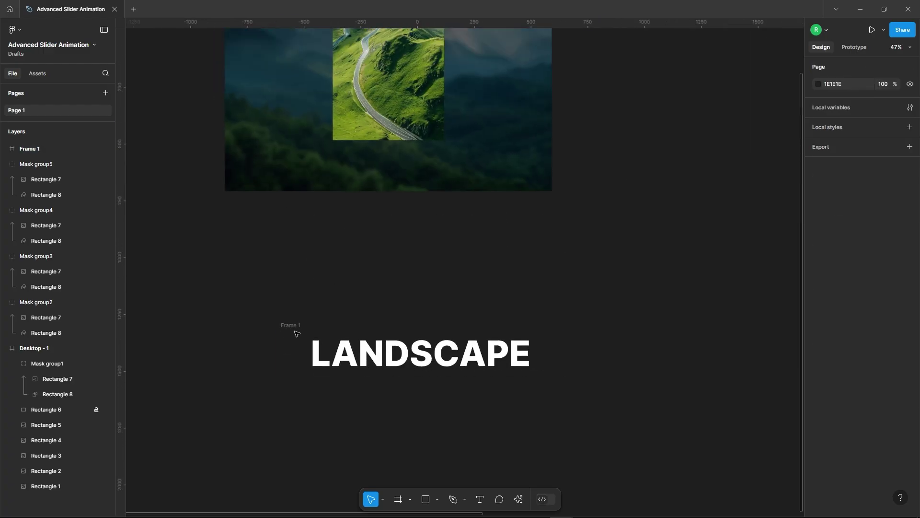
left_click_drag(297, 334, 281, 140)
left_click(222, 133)
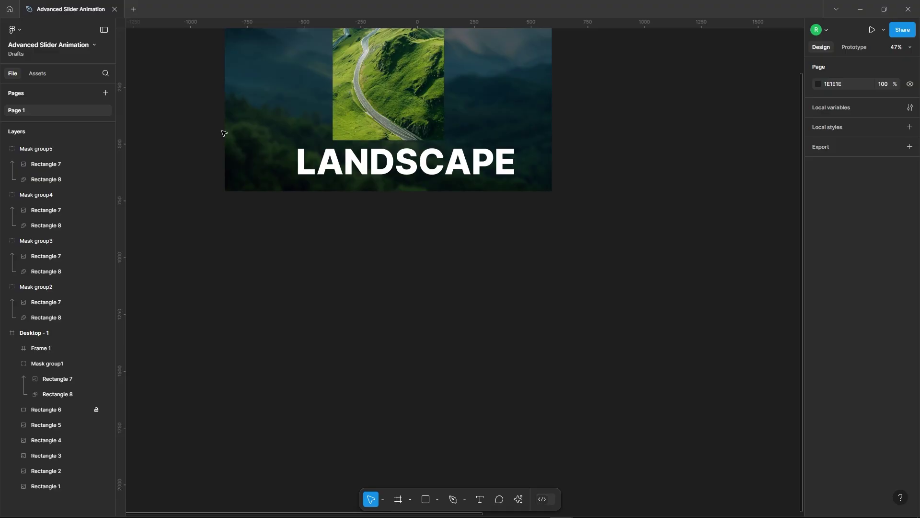
Centre the LANDSCAPE text frame horizontally in Desktop - 1 and raise it to overlap the lower edge of the road card.
scroll(223, 133, "up", 2)
scroll(220, 216, "up", 3)
left_click(450, 264)
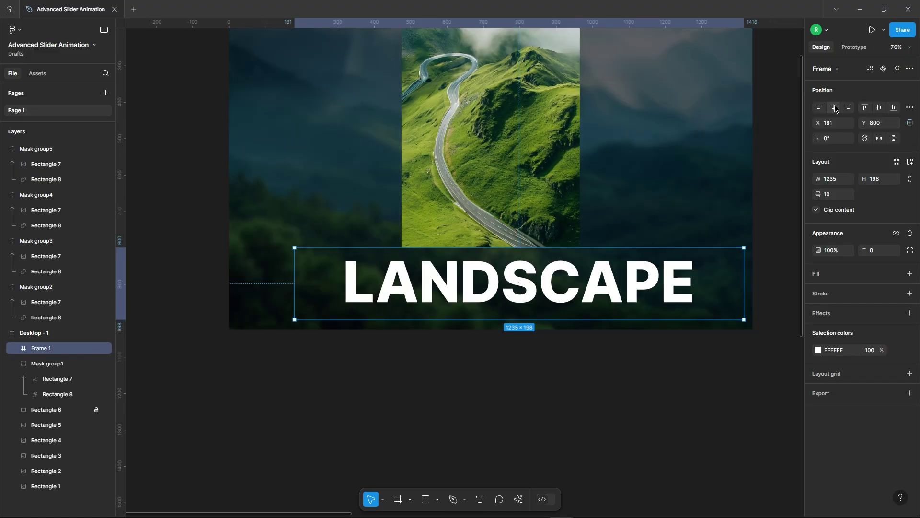
left_click(835, 109)
left_click_drag(613, 285, 613, 262)
left_click(588, 458)
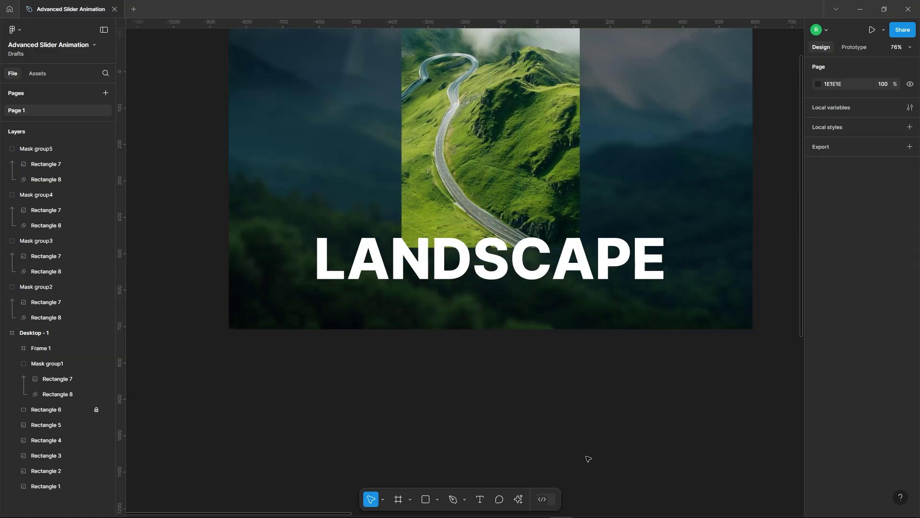
left_click(450, 96)
scroll(254, 313, "down", 3)
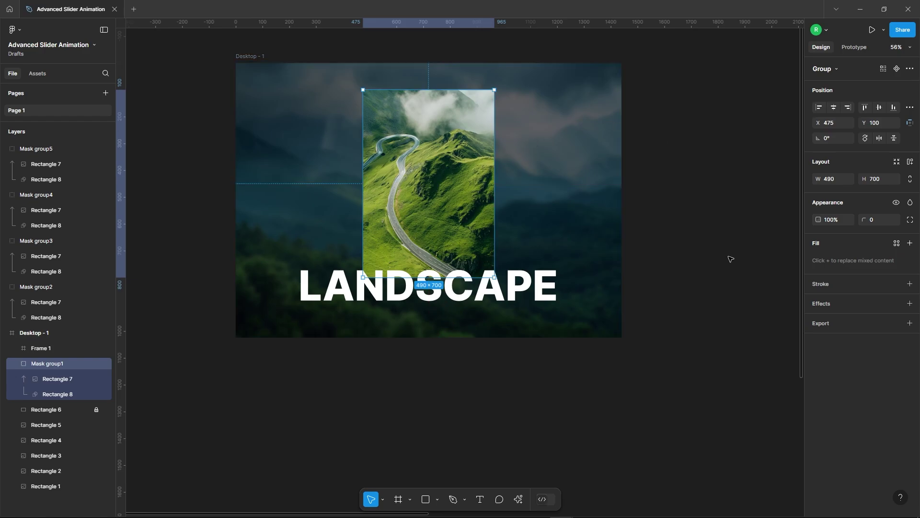
left_click(699, 260)
scroll(240, 244, "down", 5)
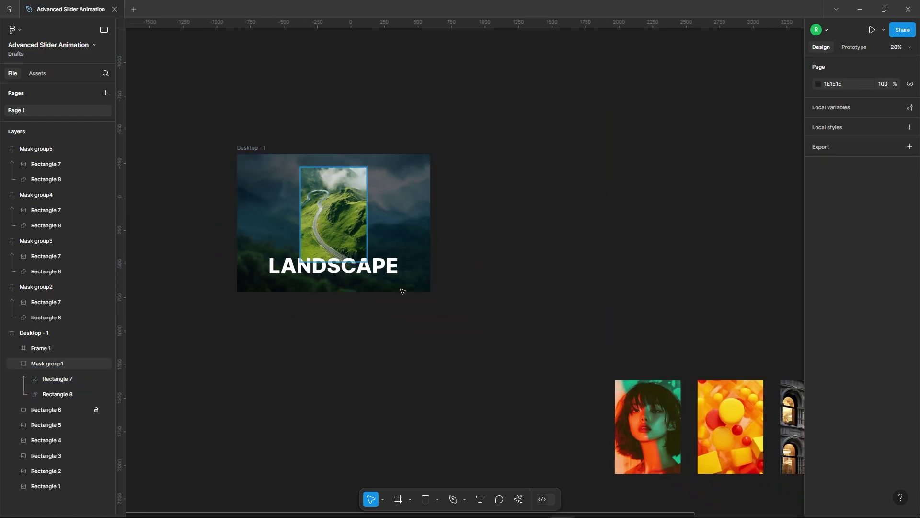
Move the red and green portrait card into Desktop - 1, overlapping the right side of the road card.
left_click(652, 422)
left_click_drag(652, 422, 382, 211)
left_click(485, 277)
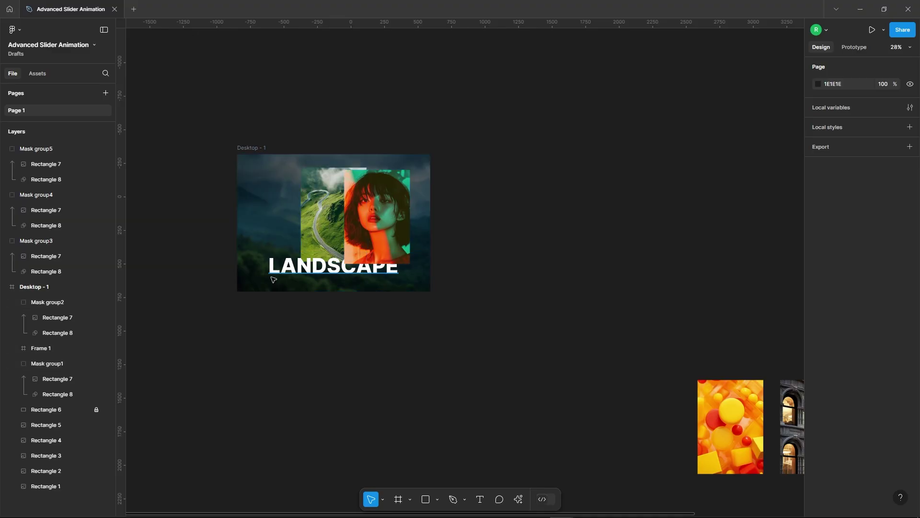
scroll(272, 277, "up", 4)
scroll(568, 202, "up", 2)
left_click_drag(507, 261, 529, 251)
Place a horizontal ruler guide along the baseline of the LANDSCAPE title in Desktop - 1.
scroll(529, 250, "down", 1)
left_click(398, 50)
left_click_drag(430, 23, 429, 357)
scroll(438, 366, "up", 10)
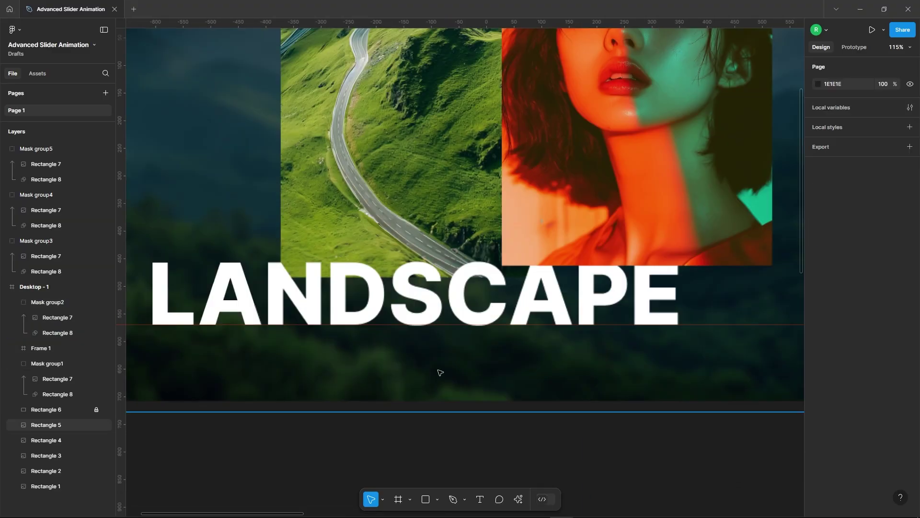
scroll(306, 293, "down", 12)
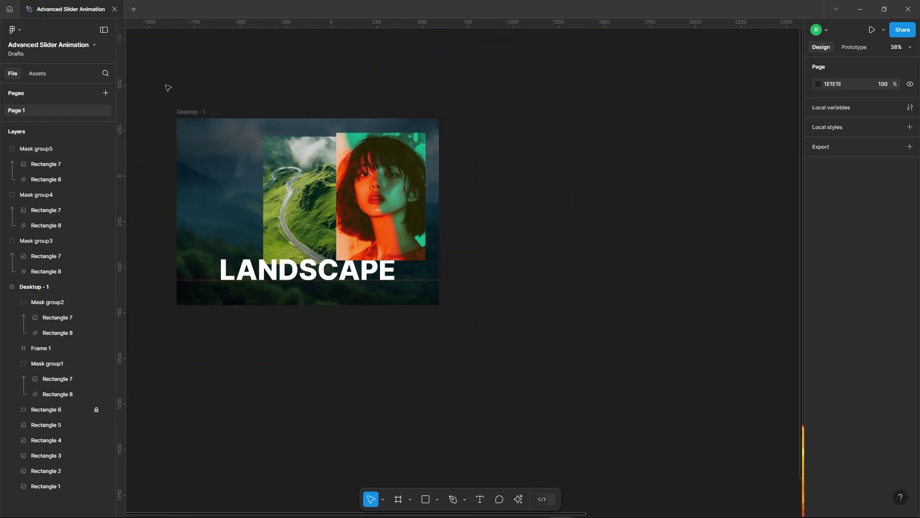
Duplicate the Desktop - 1 frame to its right, level with the original.
left_click_drag(200, 112, 533, 104)
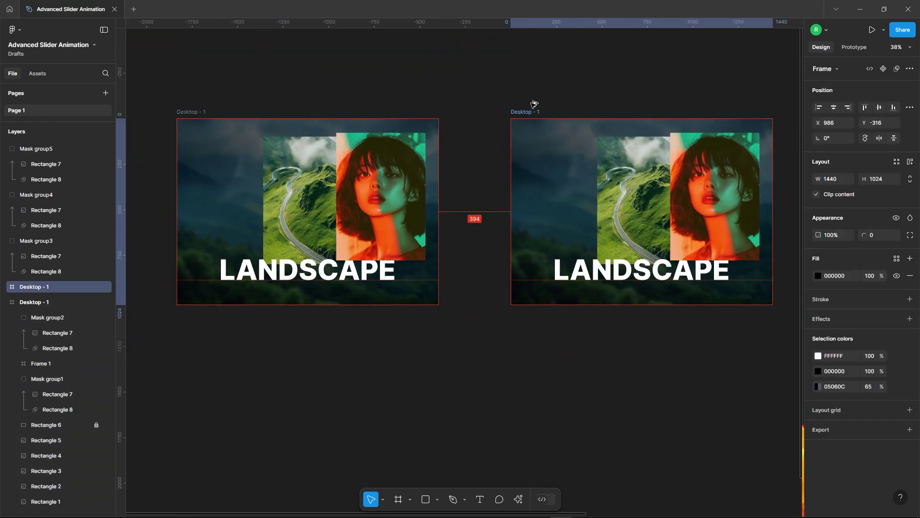
left_click(633, 91)
scroll(692, 134, "up", 3)
Shift the portrait card aside in Desktop - 2 and move the road card to the frame's left side at X 39.
left_click(692, 134)
scroll(691, 134, "down", 2)
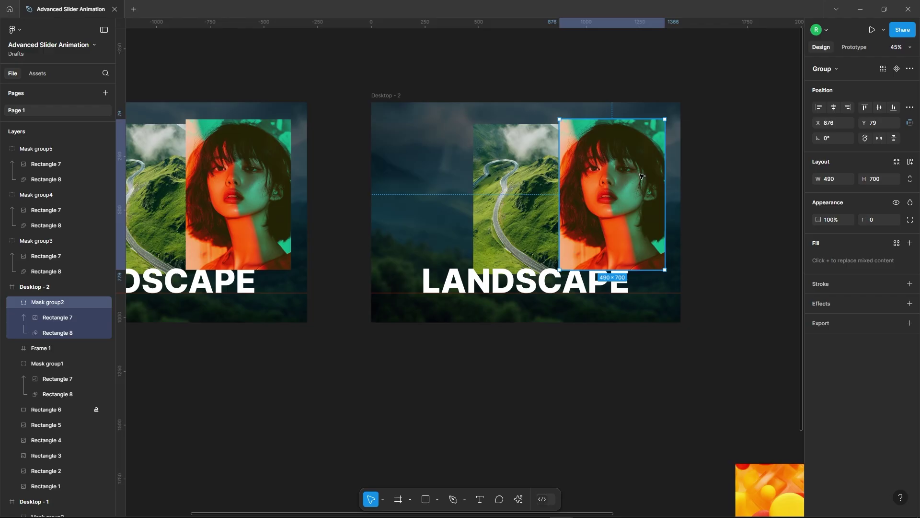
left_click(834, 108)
left_click_drag(521, 202, 562, 201)
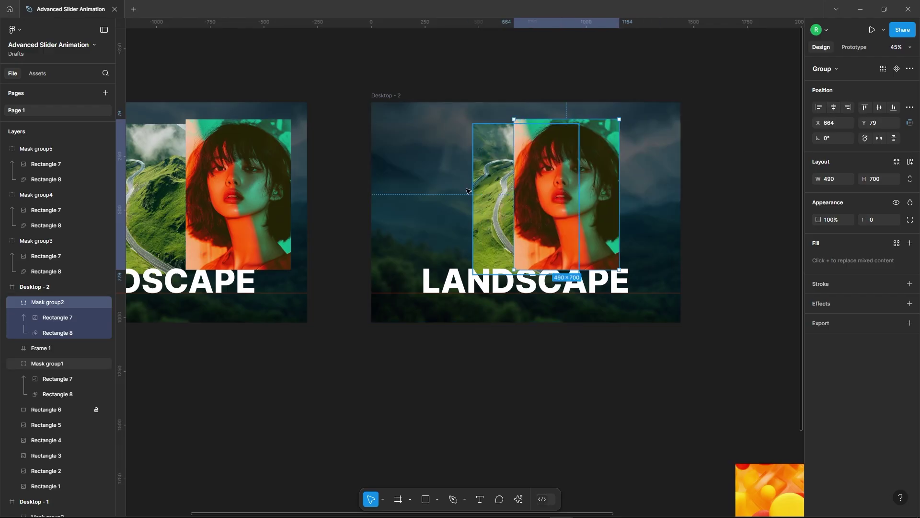
left_click_drag(487, 180, 410, 179)
Centre the portrait card horizontally in Desktop - 2 and lower it to match the top of the road card.
left_click(593, 196)
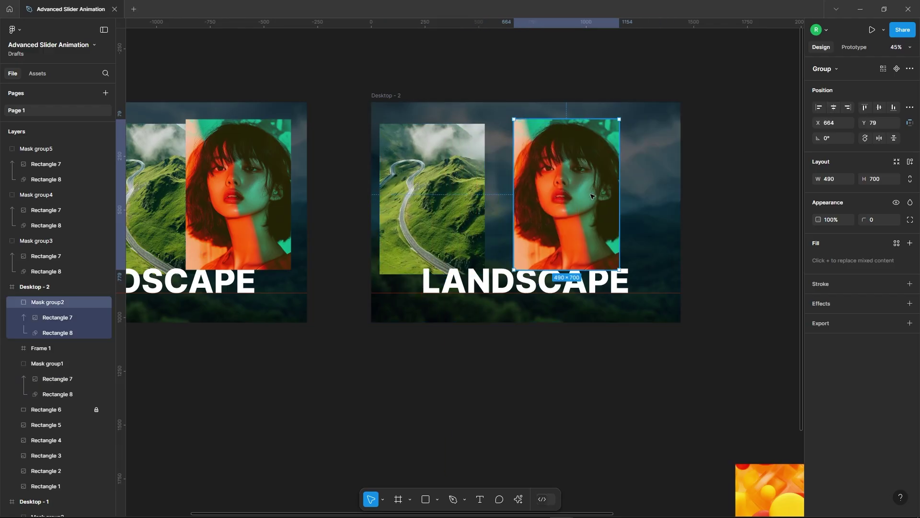
left_click(834, 109)
key("alt")
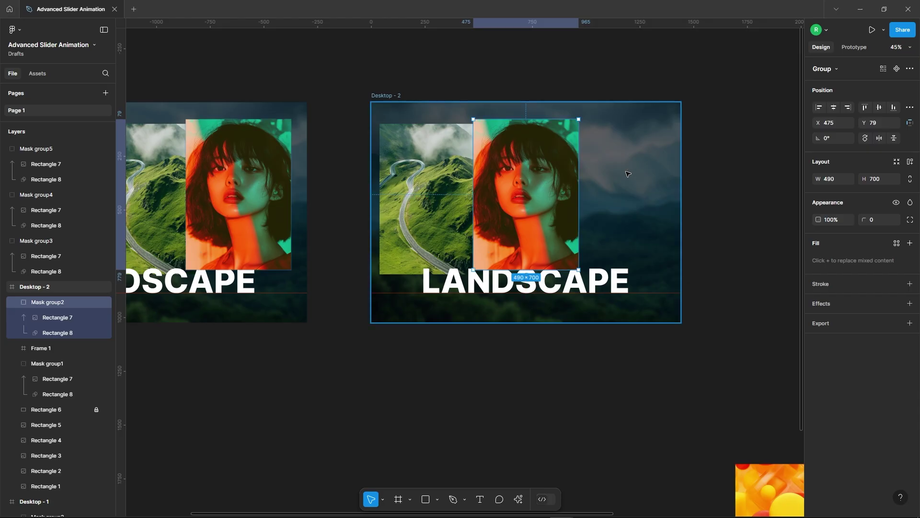
key("shift+Down")
key("shift+Down")
key("Down")
Rotate the mask rectangle of the road card in Desktop - 2 to -90°, leaving the image itself unrotated.
left_click(426, 206)
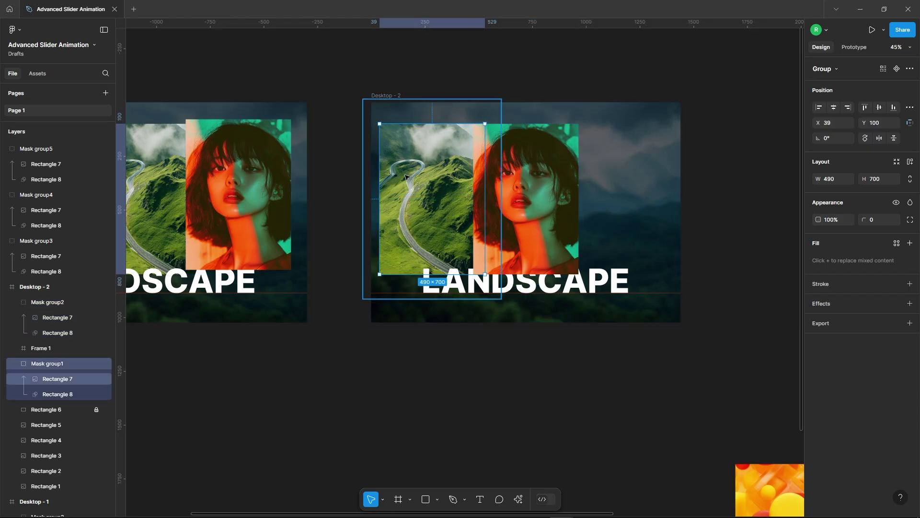
scroll(410, 176, "up", 3)
left_click(45, 397)
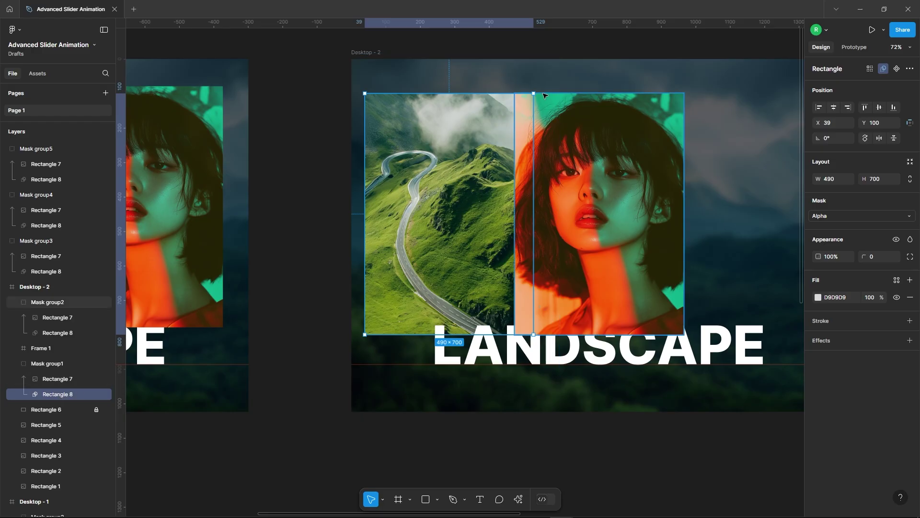
key("alt")
left_click_drag(537, 90, 572, 288)
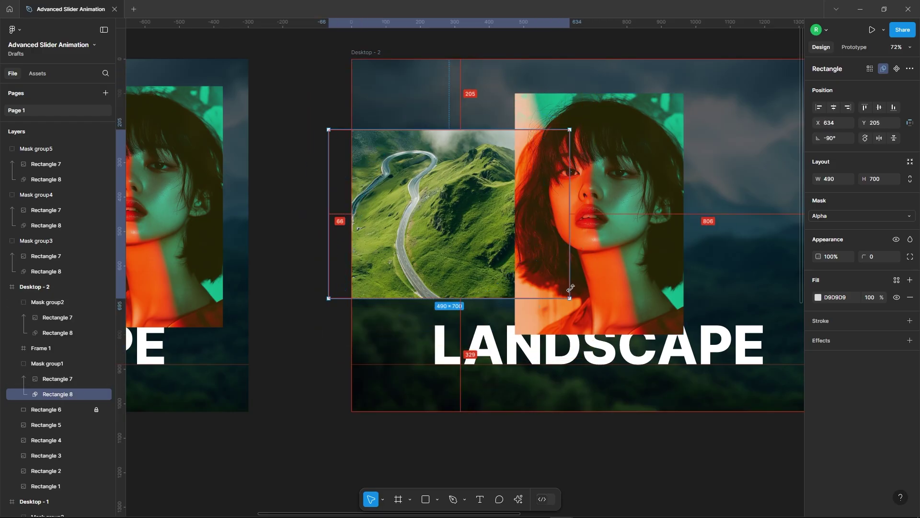
Shrink the rotated road card mask to a width of 250 and a height of 350.
left_click_drag(568, 201, 509, 187)
left_click(876, 183)
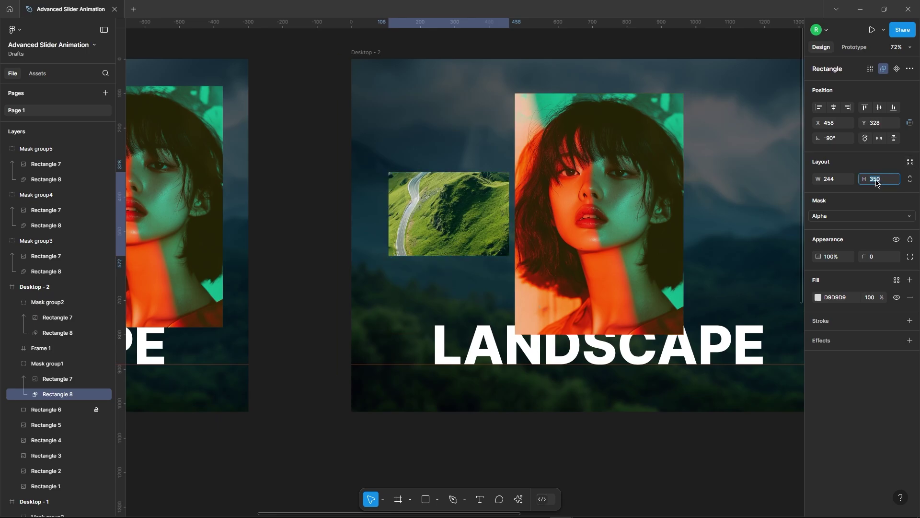
left_click(838, 181)
key("shift+Up")
key("Down")
key("Down")
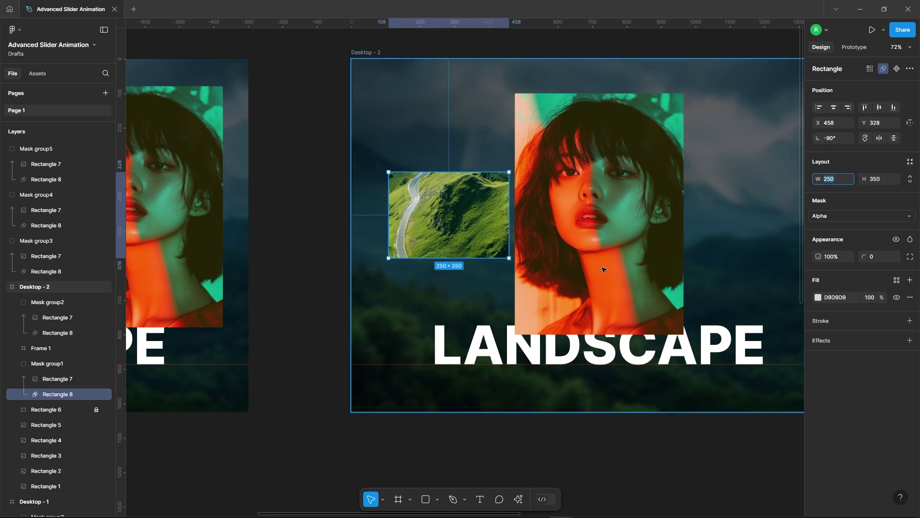
Align the small road card vertically with the centre of the portrait card and place it at X 65 in Desktop - 2.
mouse_move(449, 226)
left_mouse_down()
mouse_move(449, 214)
mouse_move(444, 236)
left_mouse_up()
left_click(76, 366)
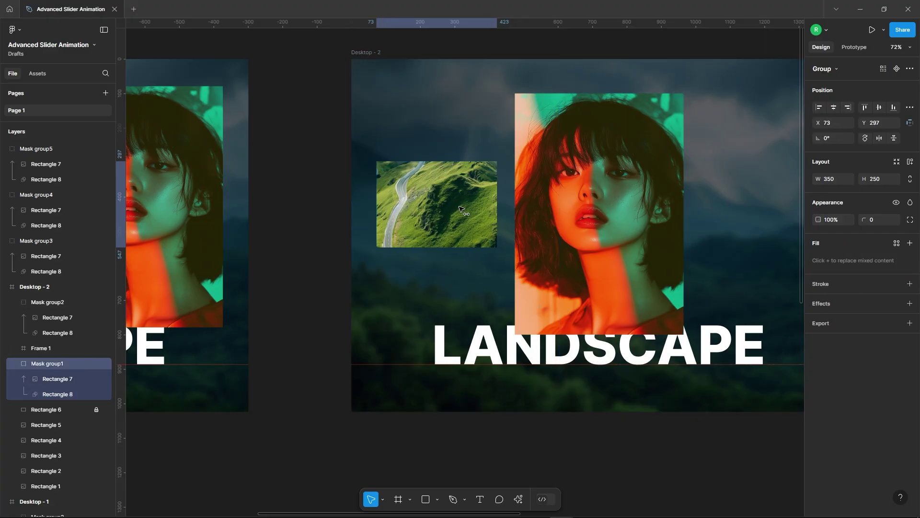
left_click(623, 194, "shift")
left_click(879, 110)
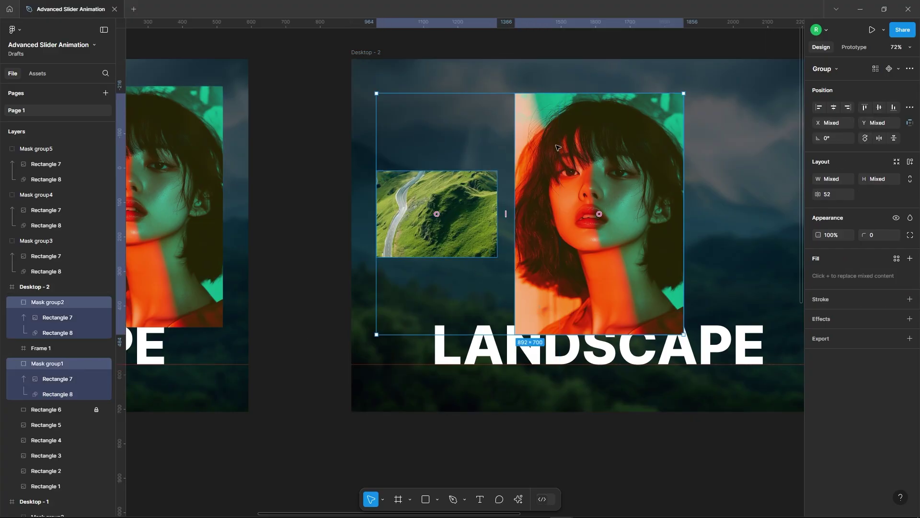
left_click(321, 141)
left_click(434, 213)
scroll(483, 154, "down", 3)
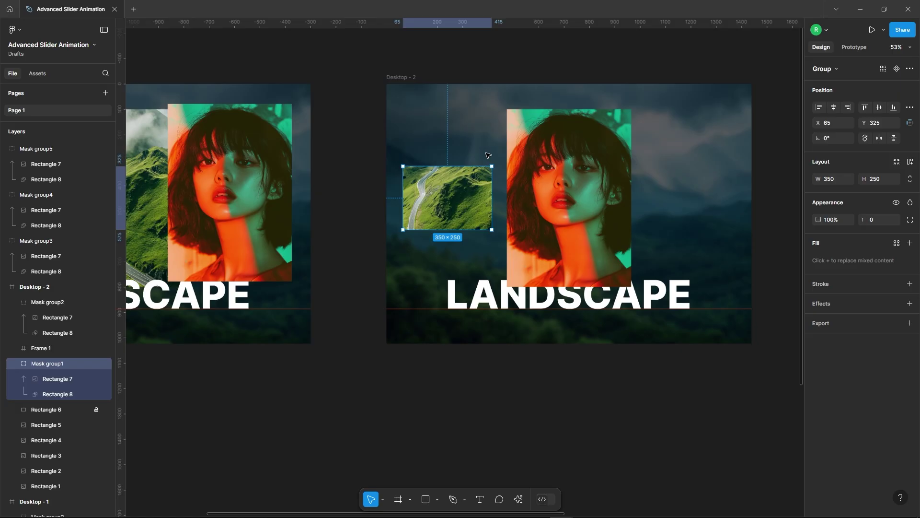
left_click(554, 64)
scroll(709, 128, "down", 2)
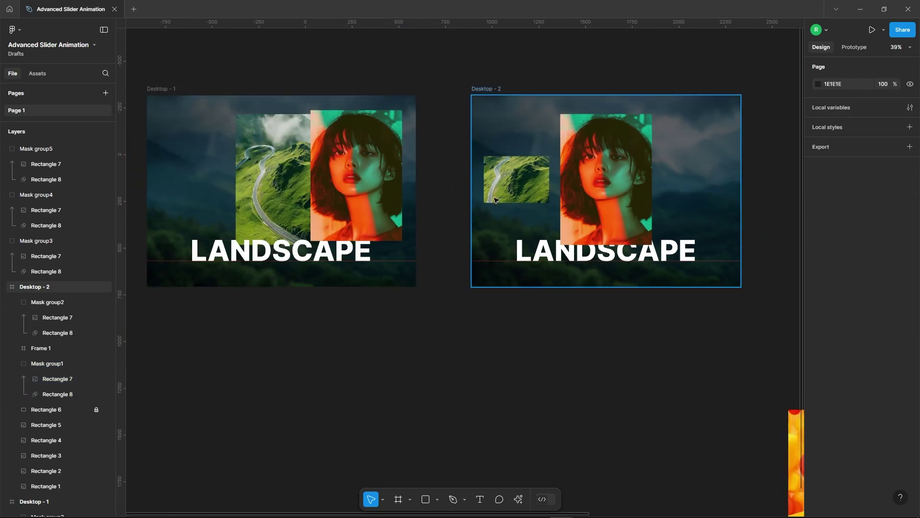
Bring the LANDSCAPE text frame in Desktop - 2 in front of the portrait card.
left_click(667, 255)
right_click(666, 256)
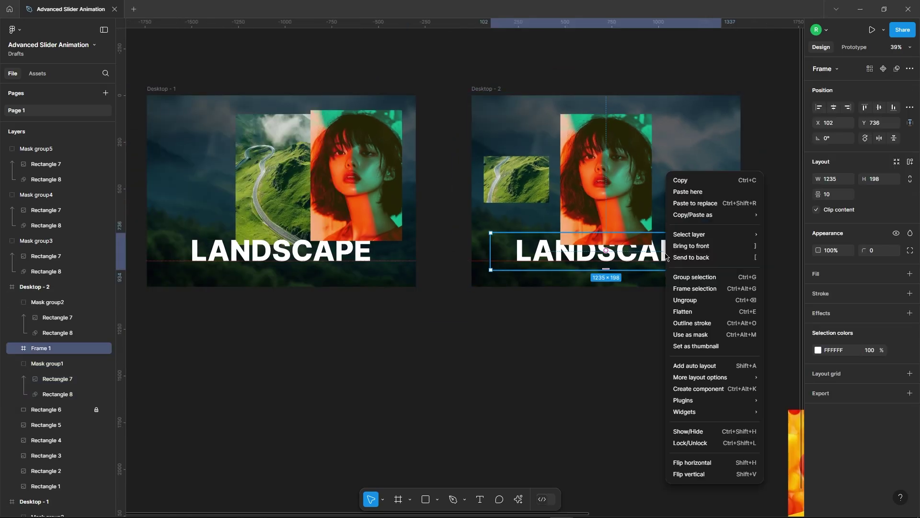
left_click(694, 246)
left_click(544, 383)
Rotate the portrait card's mask in Desktop - 1 to -90° and shrink it to 250 × 350 around the face.
left_click(346, 153)
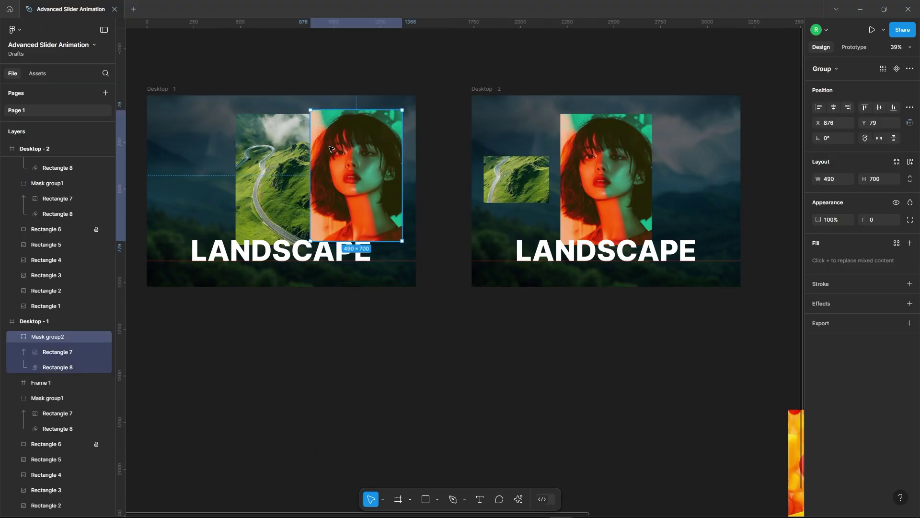
scroll(346, 153, "up", 5)
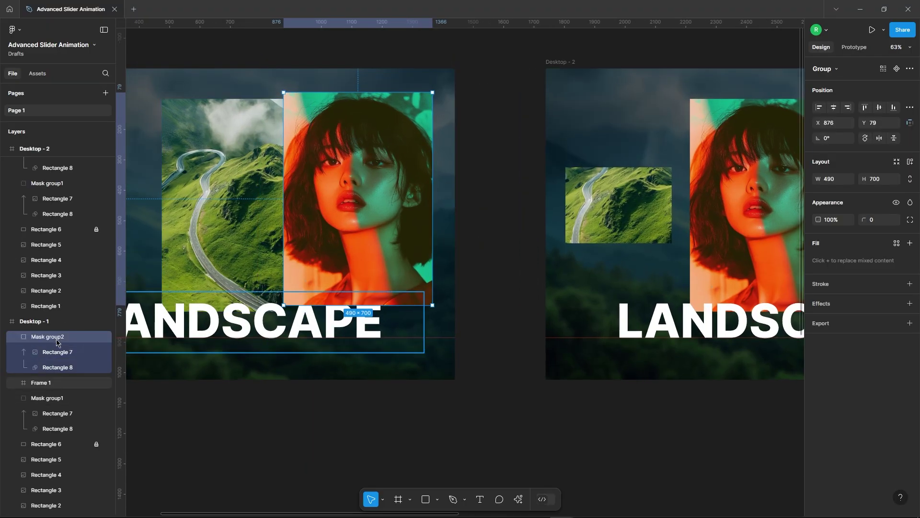
left_click(57, 367)
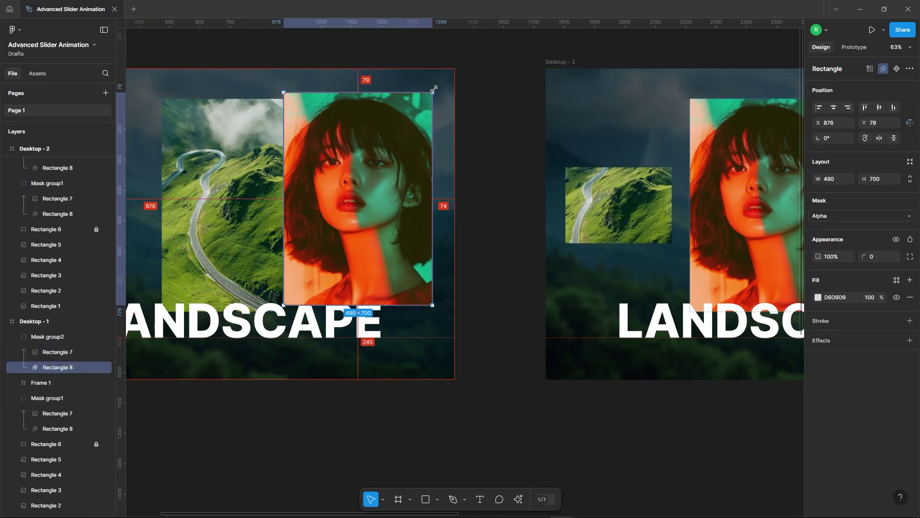
left_click_drag(435, 90, 493, 280)
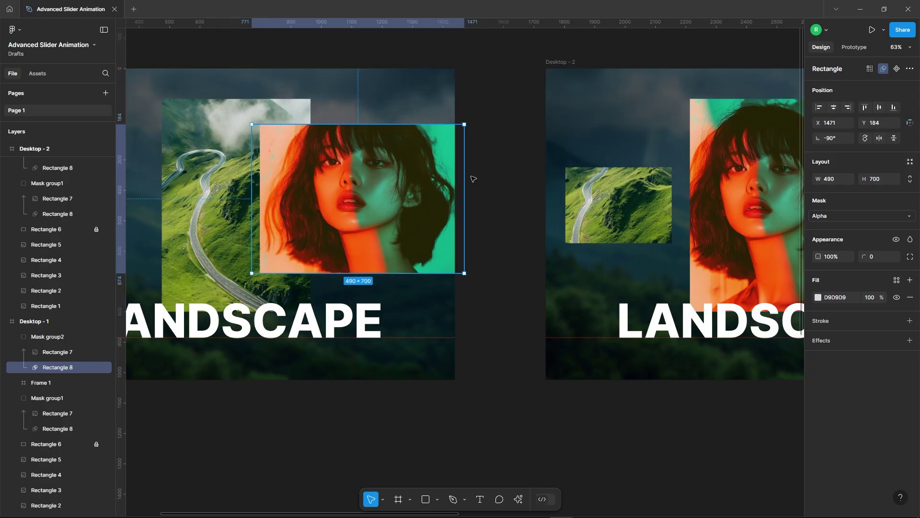
left_click_drag(463, 178, 414, 203)
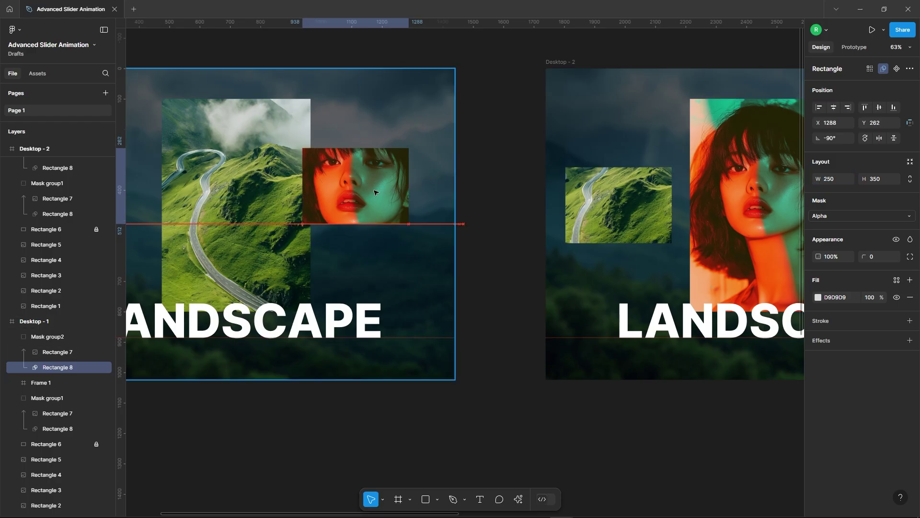
Align the small portrait card vertically with the centre of the road card and move it right to X 1030 in Desktop - 1.
left_click(46, 337)
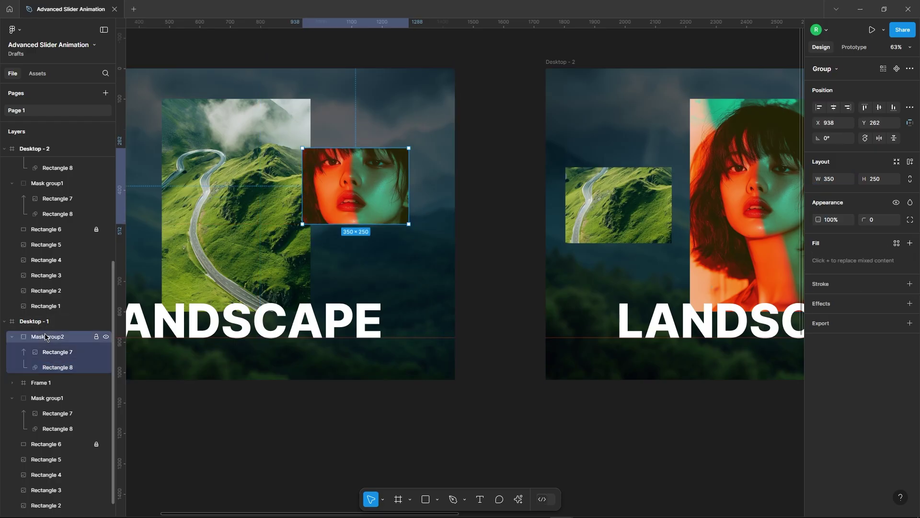
left_click(488, 188)
scroll(488, 188, "down", 1)
left_click(298, 190)
left_click(397, 187, "shift")
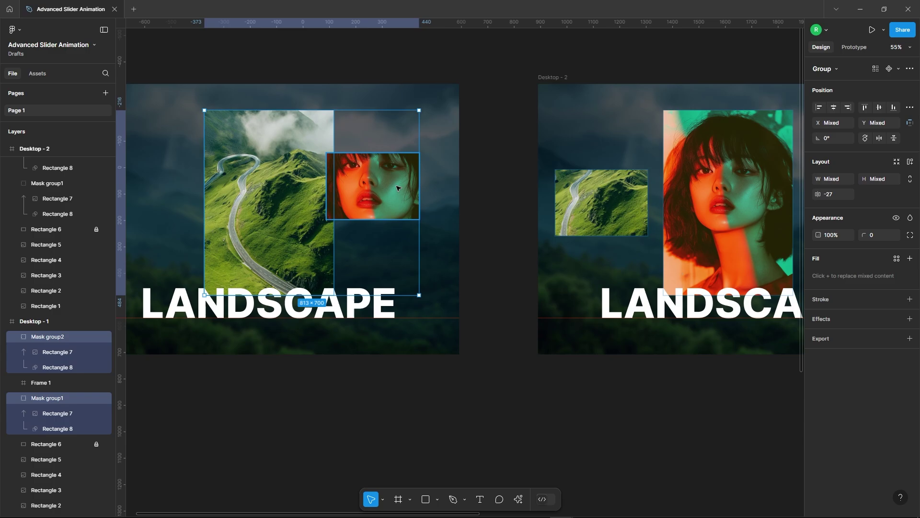
left_click(882, 109)
left_click(481, 184)
left_click_drag(371, 199, 397, 203)
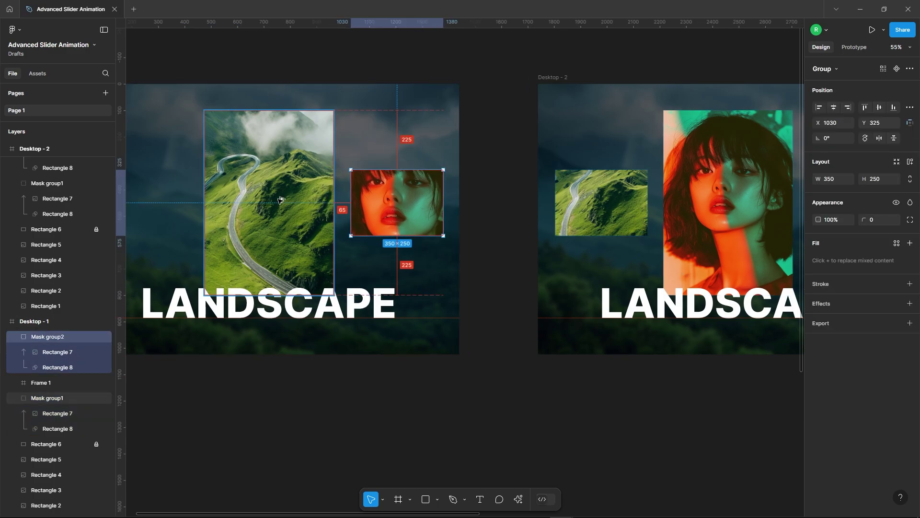
left_click(499, 199)
scroll(499, 199, "down", 3)
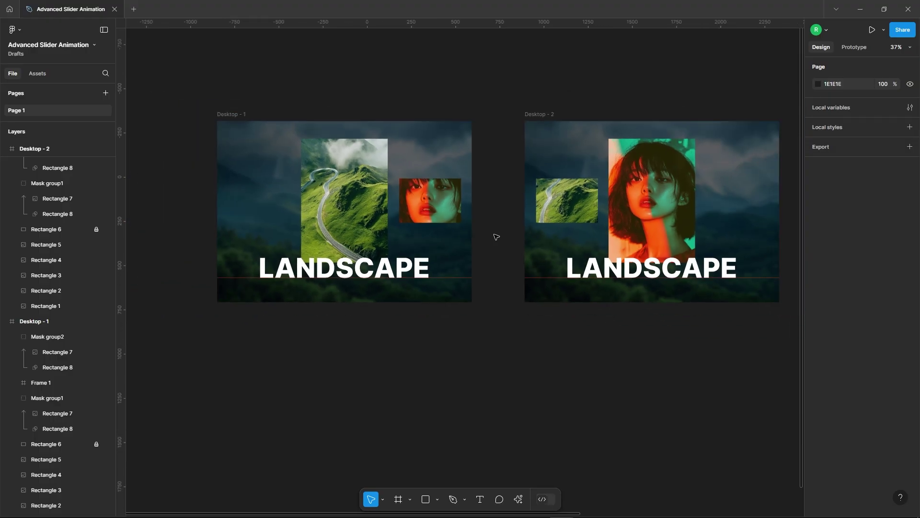
Move the yellow abstract shapes card into Desktop - 2, overlapping the right side of the portrait card.
scroll(491, 245, "down", 4)
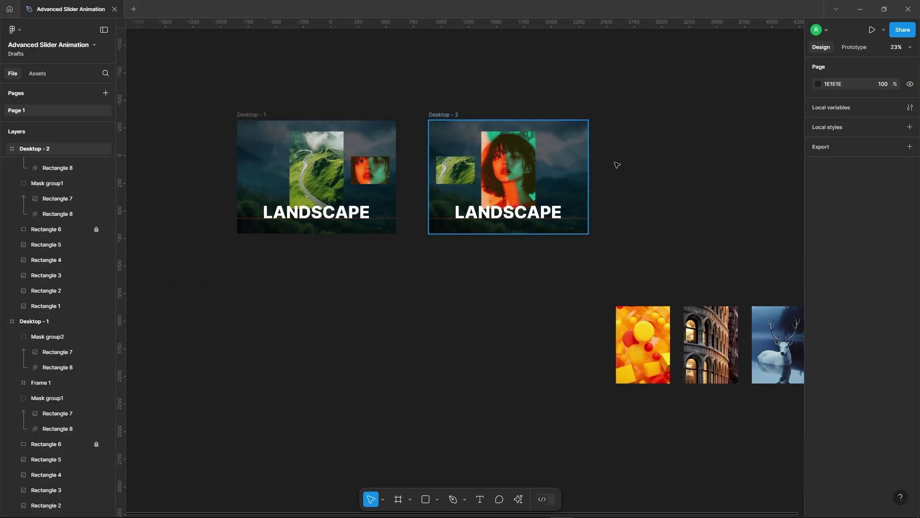
left_click_drag(651, 350, 559, 185)
left_click(670, 191)
scroll(655, 136, "up", 3)
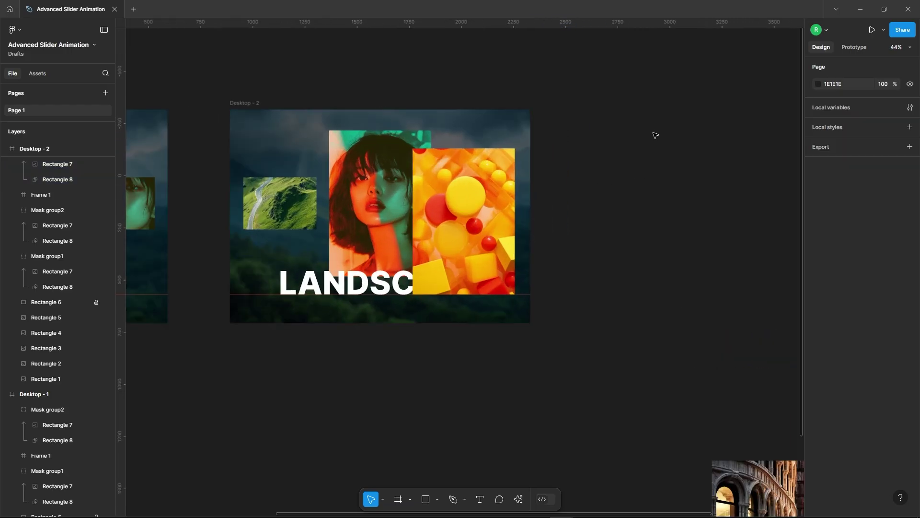
Set the opacity of background image Rectangle 1 to 0% and Rectangle 2 to 100% in Desktop - 2.
left_click(245, 103)
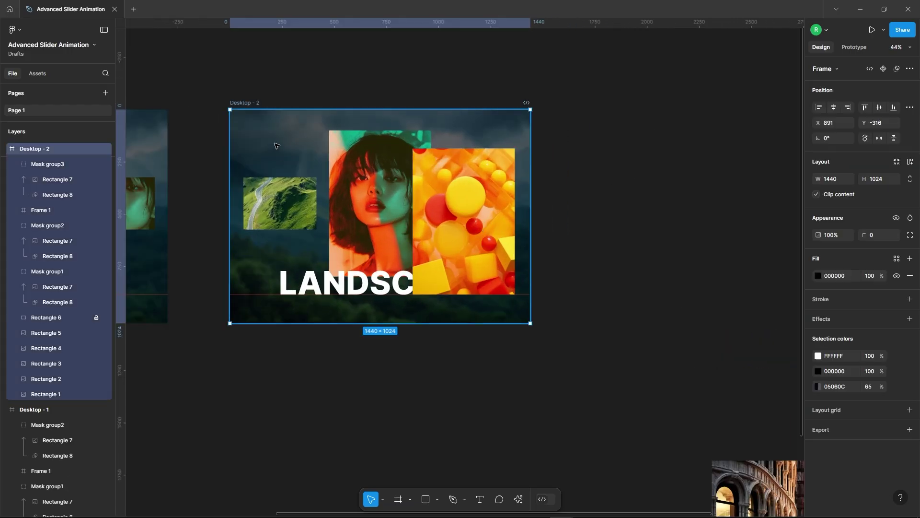
left_click(46, 394)
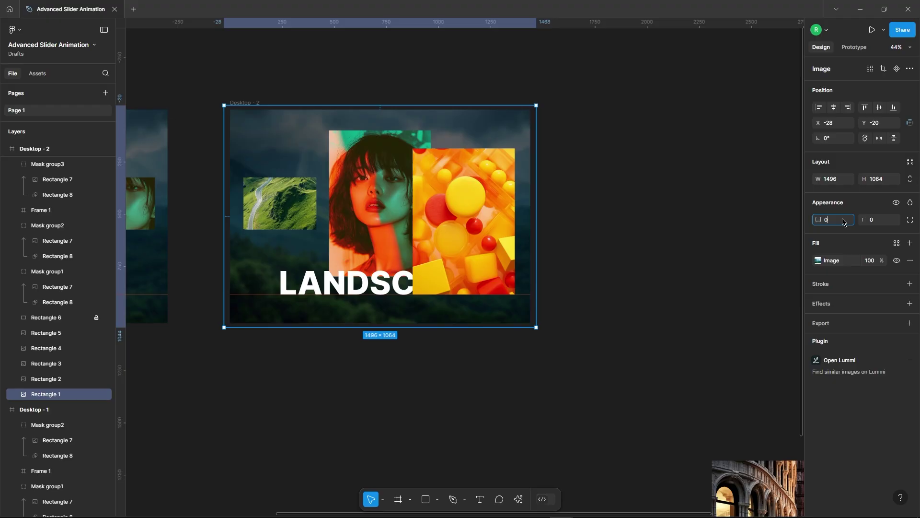
left_click(845, 222)
type("0")
key("Return")
left_click(53, 379)
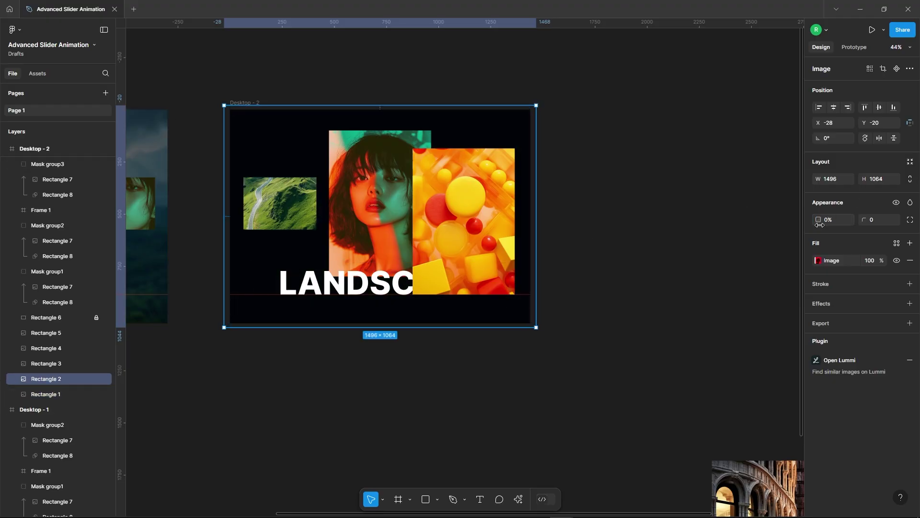
key("Return")
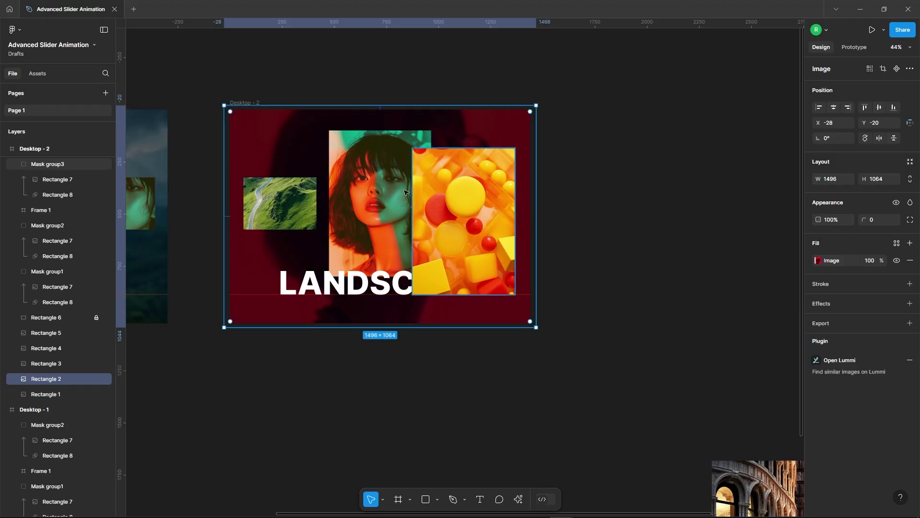
left_click(638, 206)
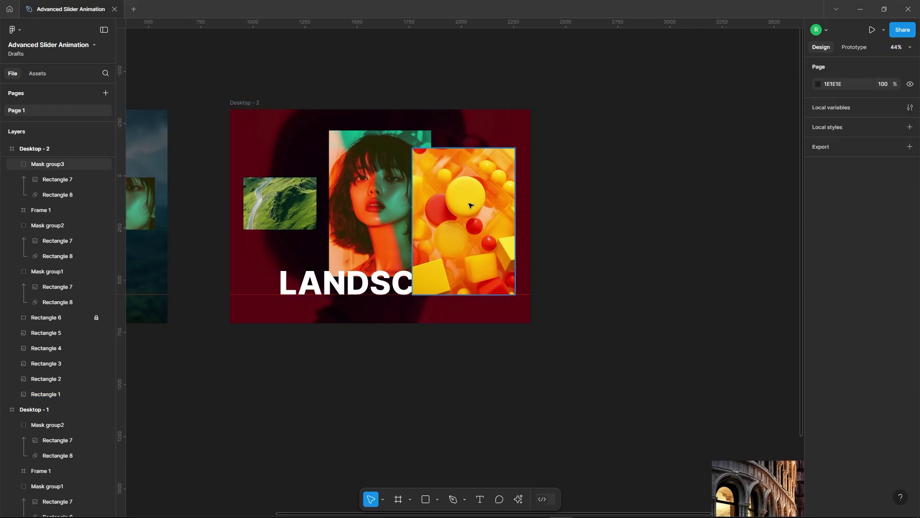
Duplicate the Desktop - 2 frame to its right and move the original Desktop - 2 left to X 776.
left_click(238, 103)
left_click_drag(259, 103, 567, 85)
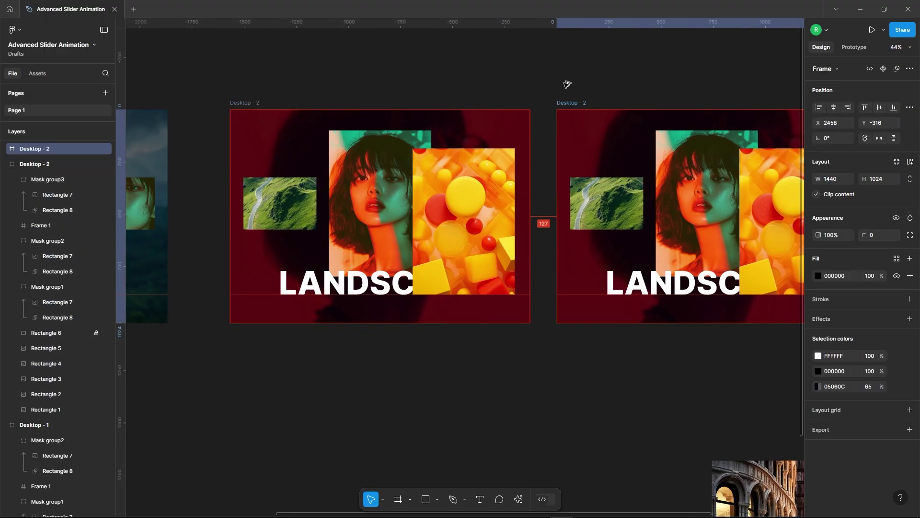
left_click(537, 70)
scroll(272, 116, "down", 2)
left_click_drag(254, 105, 239, 106)
left_click(406, 93)
left_click(445, 110)
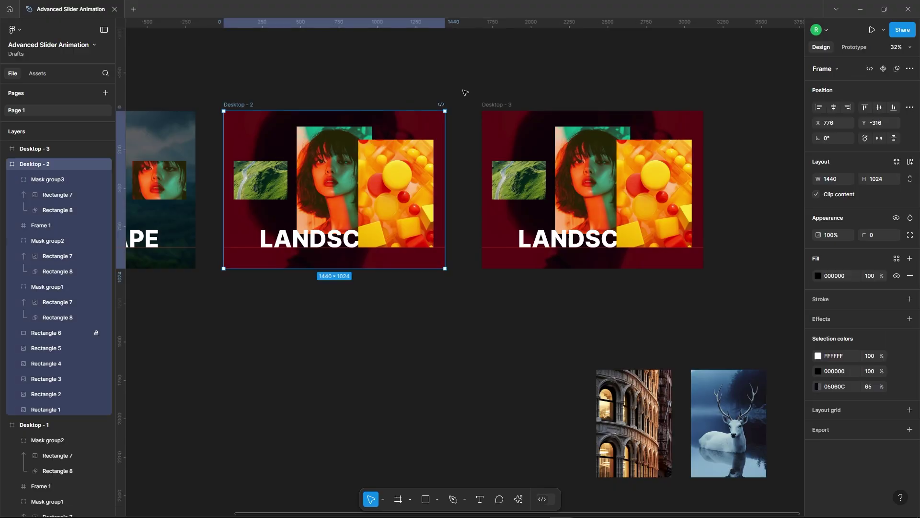
left_click(464, 91)
Set the opacity of background image Rectangle 2 to 0% and Rectangle 3 to 100% in Desktop - 3.
left_click(498, 107)
left_click(497, 109)
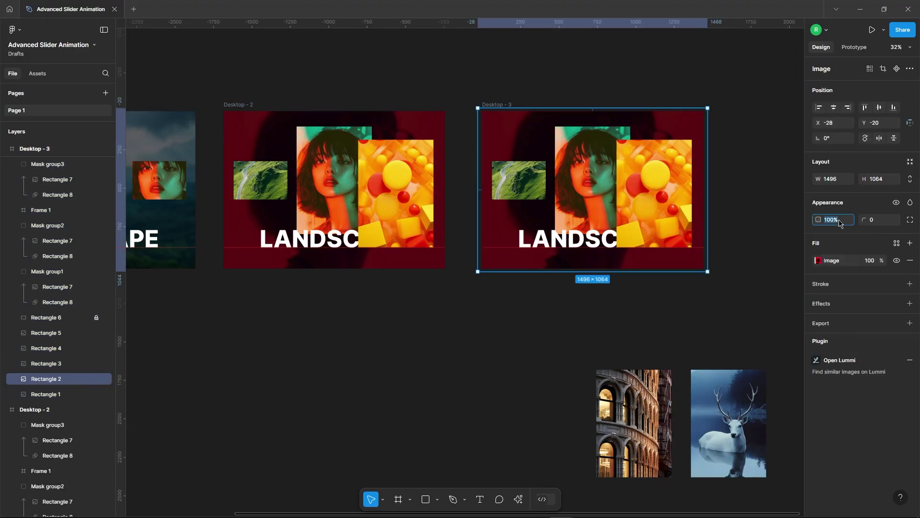
type("0")
key("Return")
left_click(53, 364)
key("0")
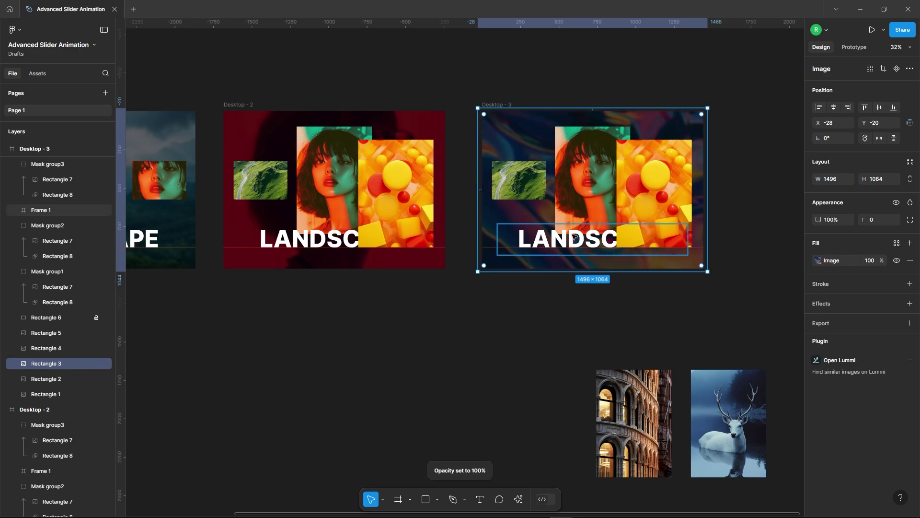
left_click(736, 177)
Slide the small road card past the left edge of Desktop - 3 and move the large portrait card to the frame's left side.
left_click(509, 180)
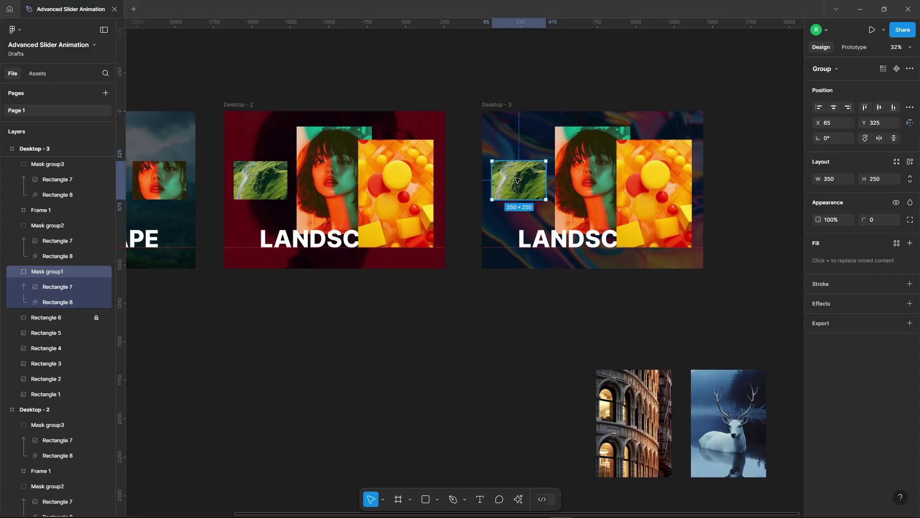
scroll(508, 179, "up", 3)
left_click_drag(547, 182, 438, 181)
left_click(614, 184)
left_click_drag(639, 184, 540, 184)
Move the large yellow shapes card to Y 100 in Desktop - 3 and centre it horizontally in the frame.
left_click(721, 191)
left_click_drag(722, 192, 665, 175)
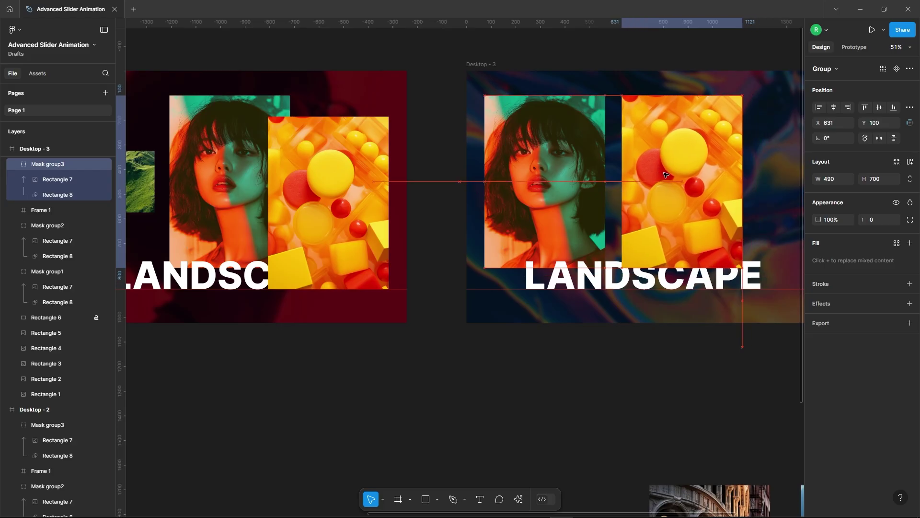
left_click(834, 107)
scroll(444, 168, "down", 3)
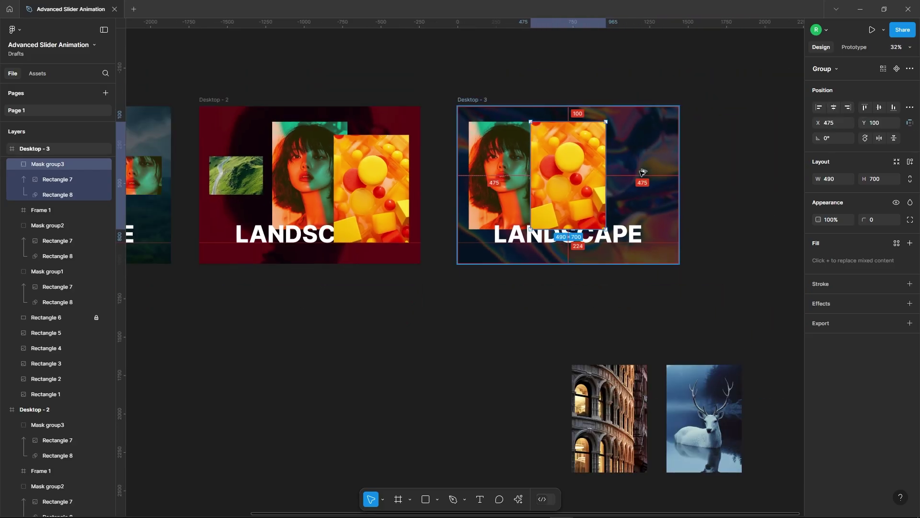
Delete the large portrait card from Desktop - 3 and paste in a copy of the small portrait card from Desktop - 1.
scroll(507, 175, "up", 3)
left_click(507, 175)
key("Delete")
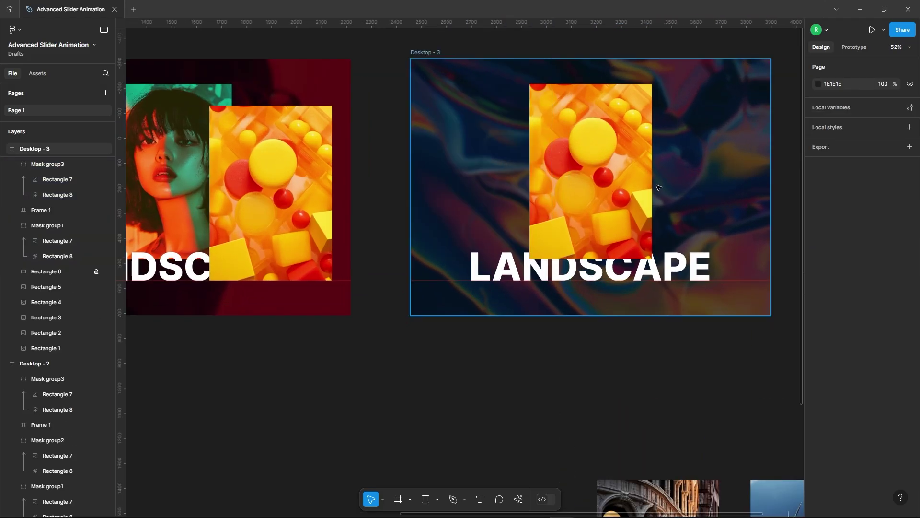
scroll(470, 72, "down", 4)
left_click(225, 150)
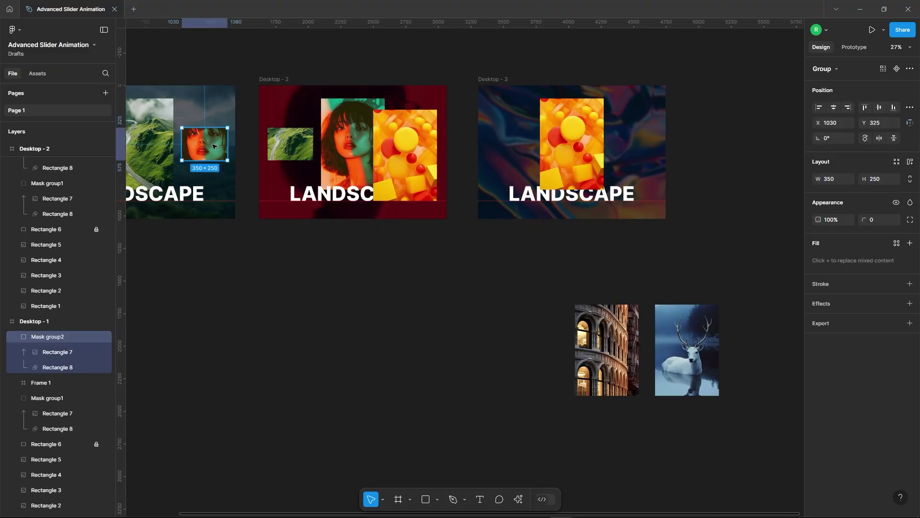
right_click(217, 145)
left_click(242, 151)
left_click(489, 80)
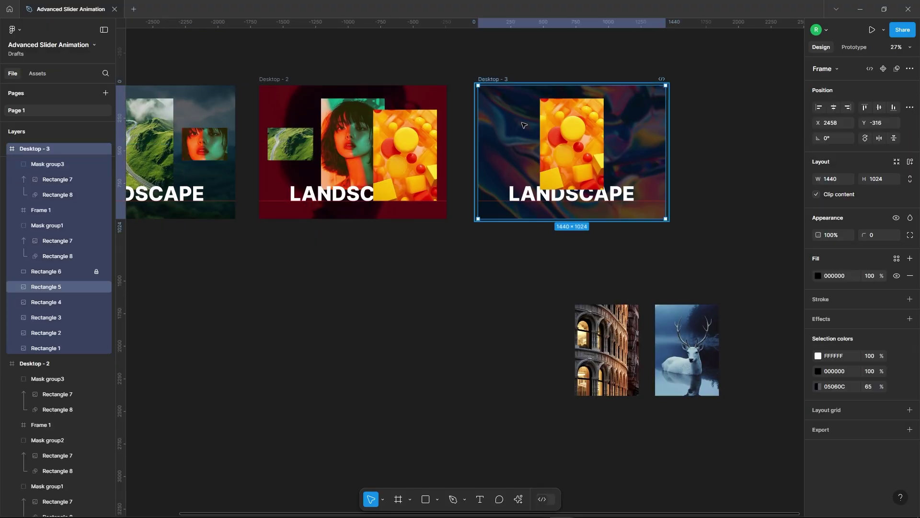
key("ctrl+v")
scroll(533, 145, "up", 3)
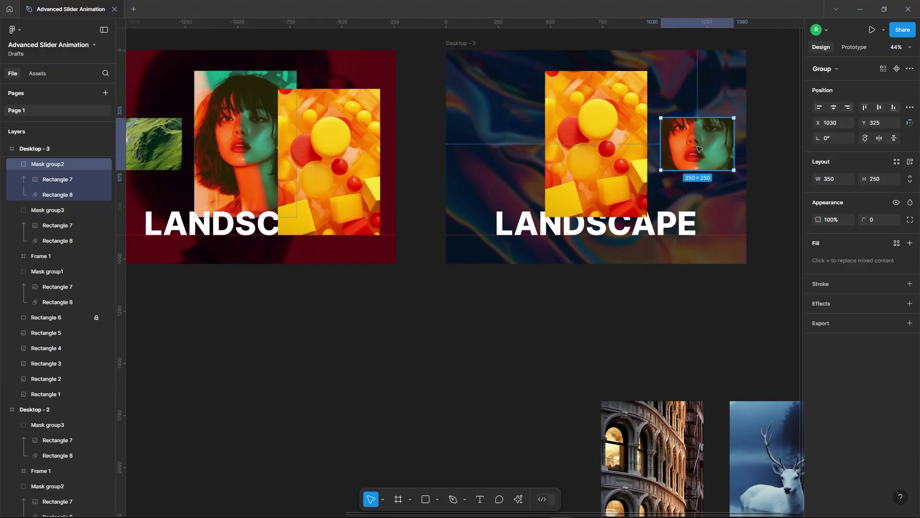
Move the small portrait card to the left side of Desktop - 3 at X 65, keeping Y 325.
left_click_drag(701, 148, 509, 152)
key("shift+Left")
key("shift+Left")
key("shift+Left")
key("shift+Left")
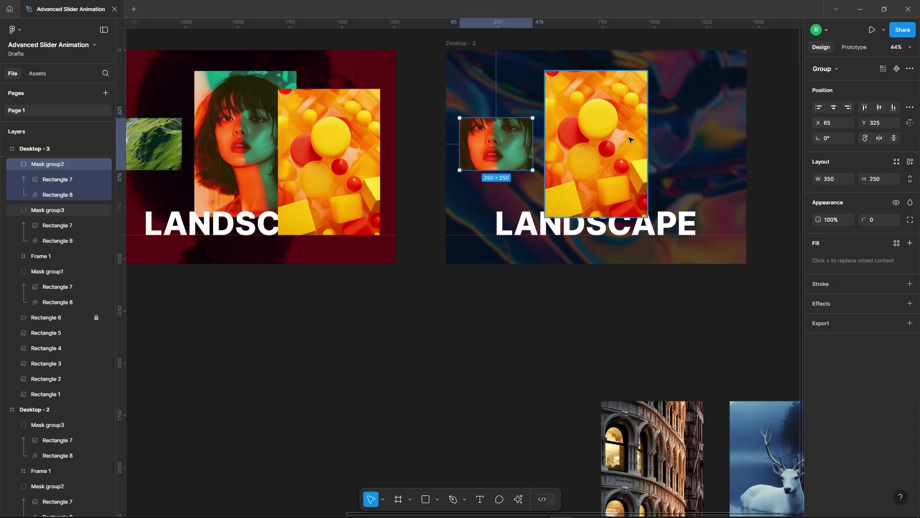
Rotate the yellow card's mask in Desktop - 2 to -90° and shrink the visible card to 350 × 250.
left_click(338, 158)
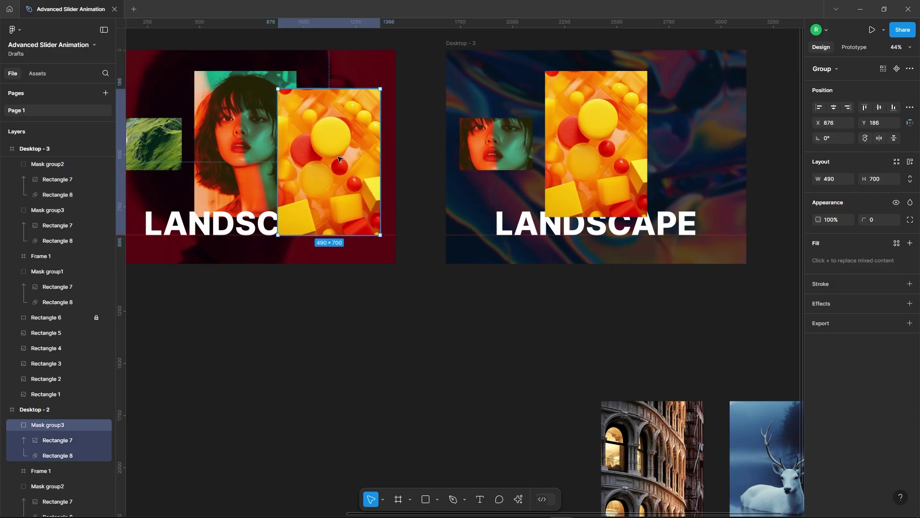
scroll(355, 100, "up", 2)
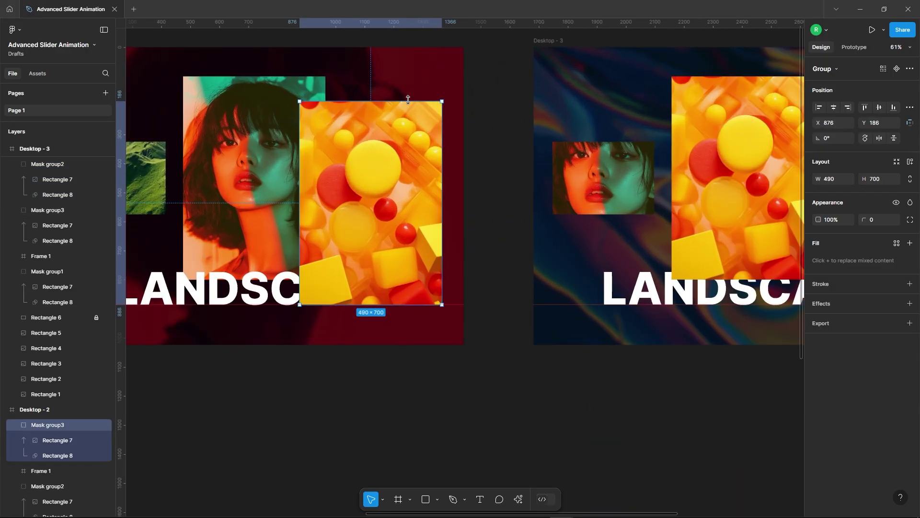
double_click(438, 106)
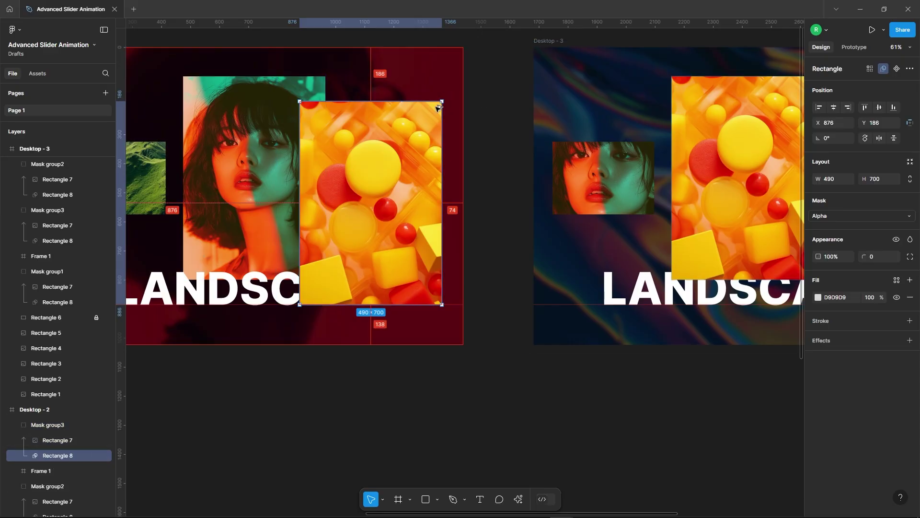
left_click_drag(441, 95, 469, 264)
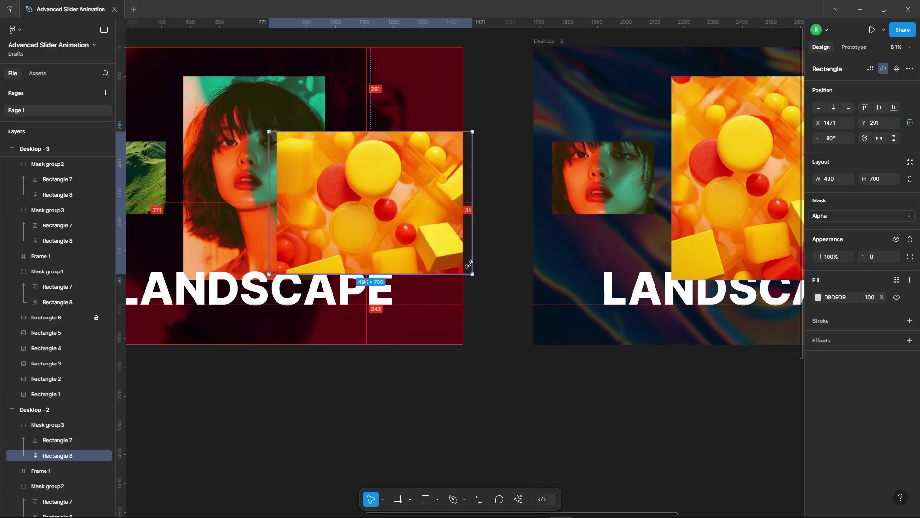
left_click_drag(472, 190, 390, 186)
left_click(839, 179)
type("350")
key("Return")
Move the small yellow card to X 1025 in Desktop - 2 and align its vertical centre with the large portrait card.
left_click(59, 425)
scroll(544, 159, "down", 3, "ctrl")
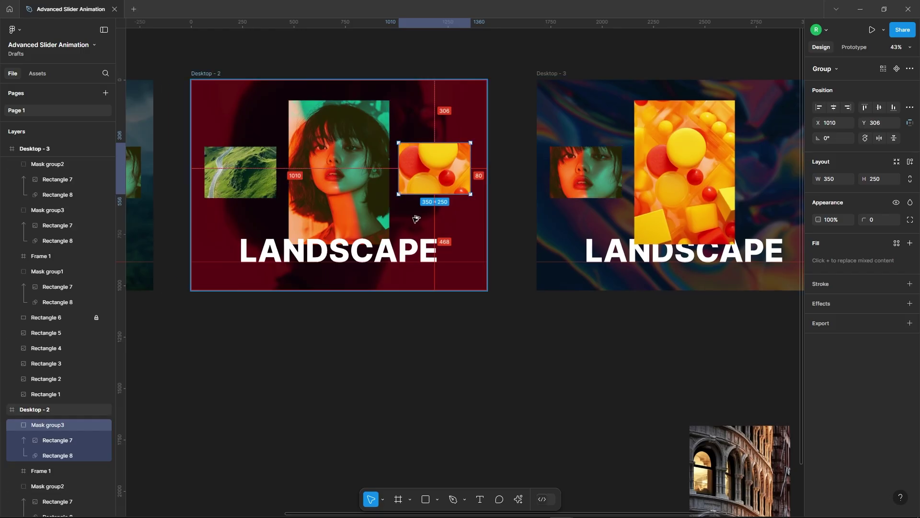
scroll(416, 218, "up", 3, "ctrl")
left_click(308, 183, "shift")
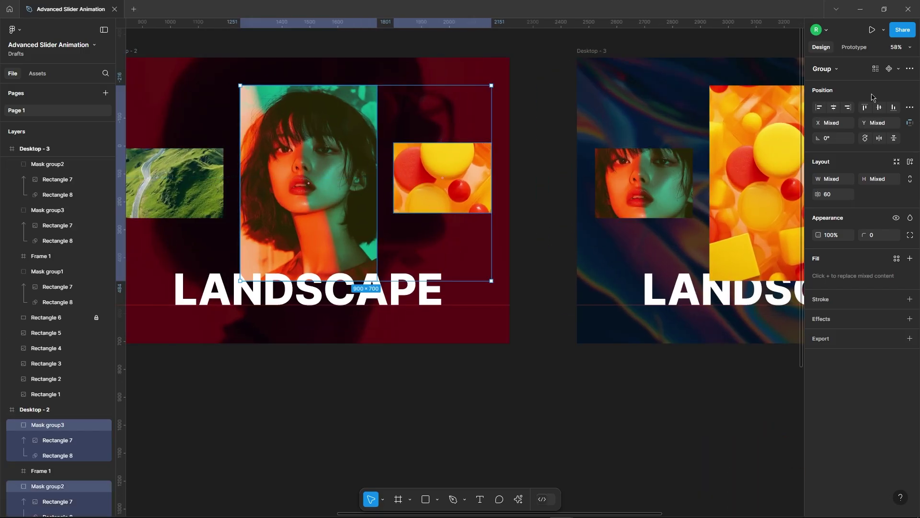
left_click(880, 108)
left_click(537, 183)
scroll(537, 182, "down", 3, "ctrl")
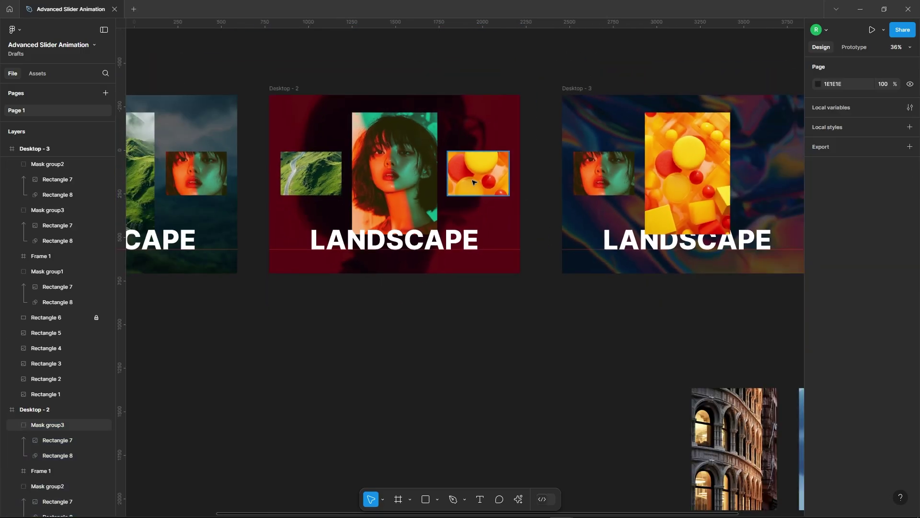
Copy the small yellow card from Desktop - 2 into Desktop - 1 and slide it past that frame's right edge.
left_click(455, 189)
right_click(455, 189)
left_click(502, 182)
scroll(569, 195, "down", 2, "ctrl")
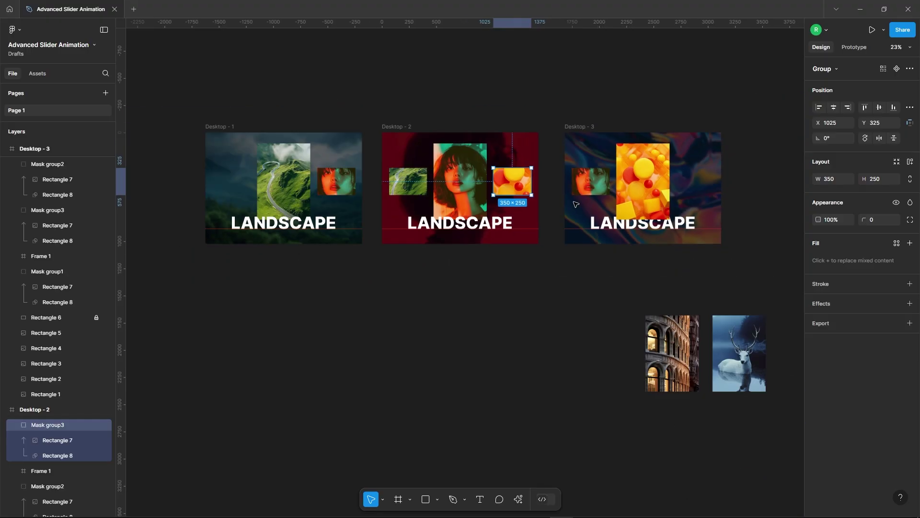
left_click(222, 127)
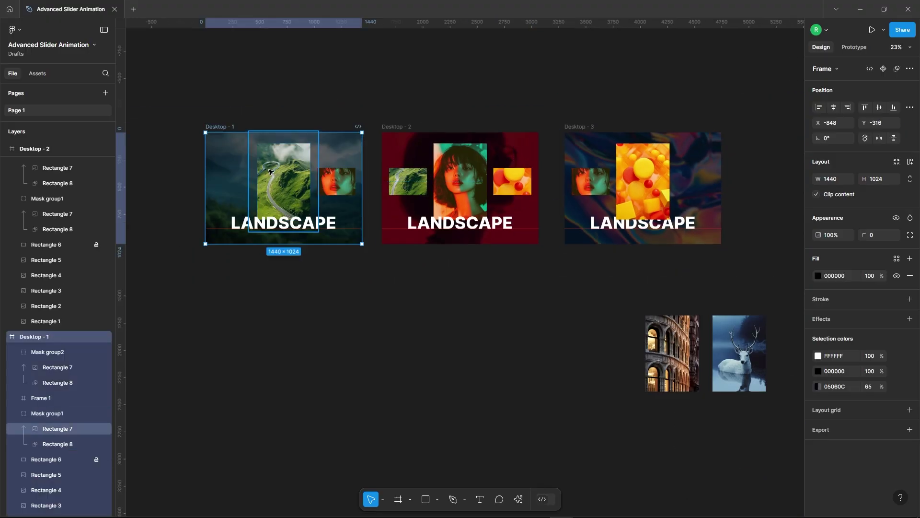
key("ctrl+v")
scroll(287, 184, "up", 3, "ctrl")
left_click_drag(379, 200, 456, 198)
scroll(307, 148, "down", 3, "ctrl")
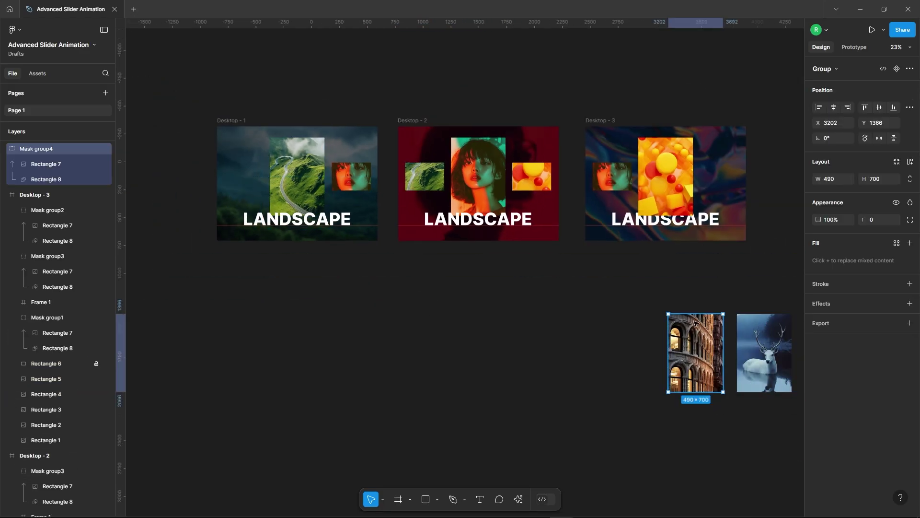
Place the arched building card over the right side of the yellow card in Desktop - 3 and duplicate the frame to its right.
left_click_drag(703, 370, 723, 206)
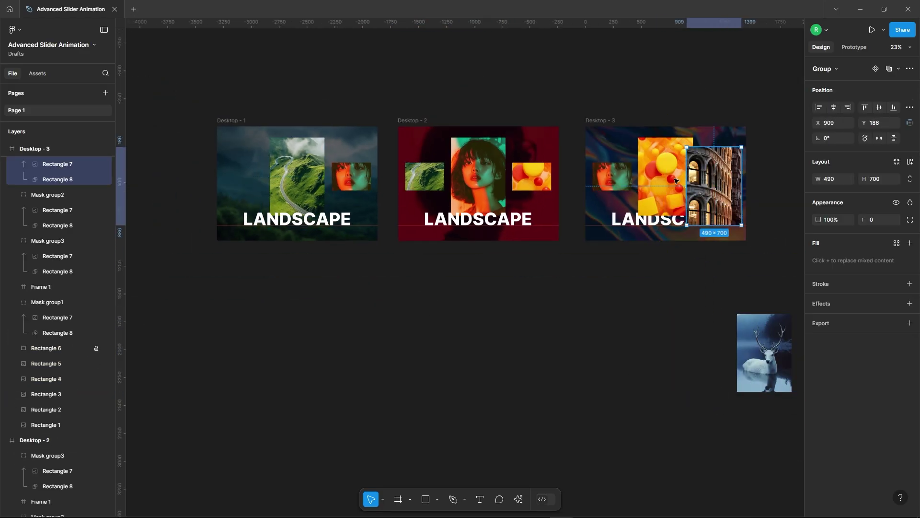
left_click(674, 114)
left_click_drag(309, 124, 125, 121)
scroll(749, 135, "up", 1, "ctrl")
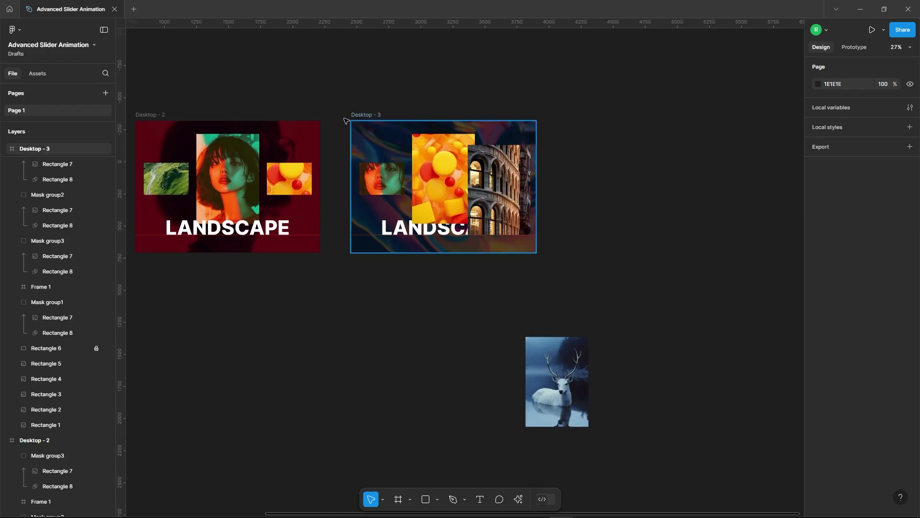
left_click(377, 116)
left_click_drag(377, 116, 593, 117)
left_click(715, 80)
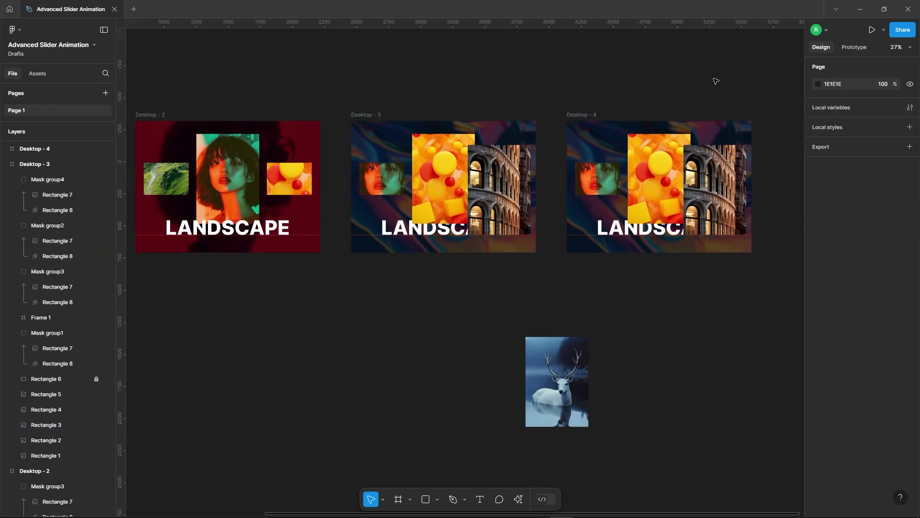
Slide the small portrait card past the left edge of Desktop - 4 and delete the frame's large yellow card.
left_click(711, 179)
left_click(606, 180)
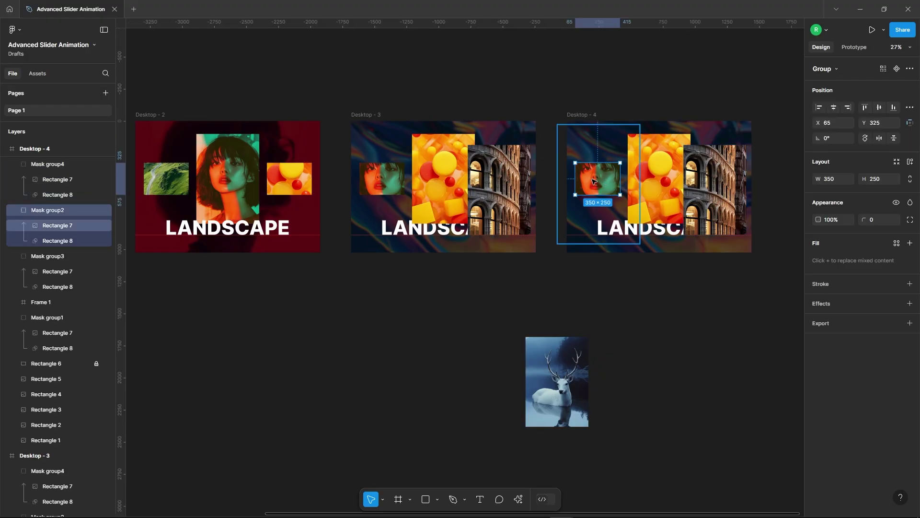
scroll(595, 179, "up", 3)
left_click_drag(625, 187, 523, 191)
left_click(681, 192)
key("Delete")
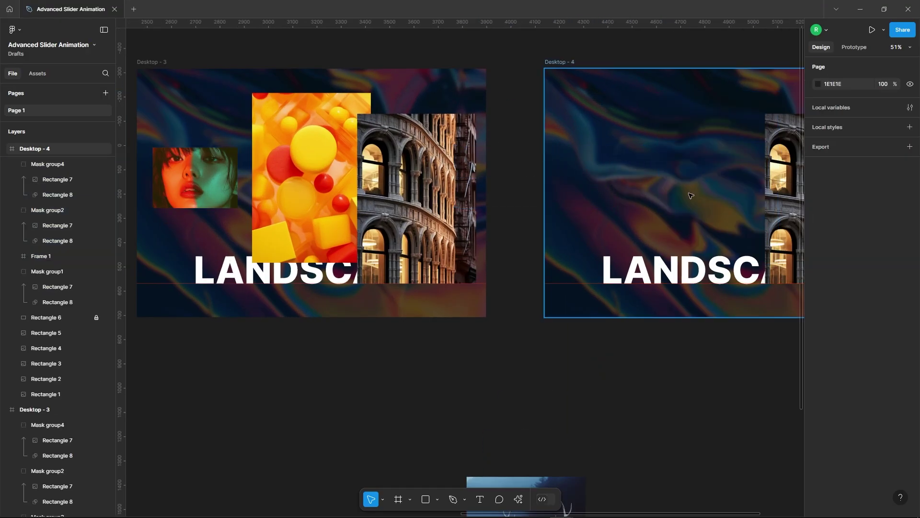
Copy the small yellow card from Desktop - 2 into Desktop - 4 and move it to the frame's left side.
scroll(655, 190, "down", 3)
left_click(334, 185)
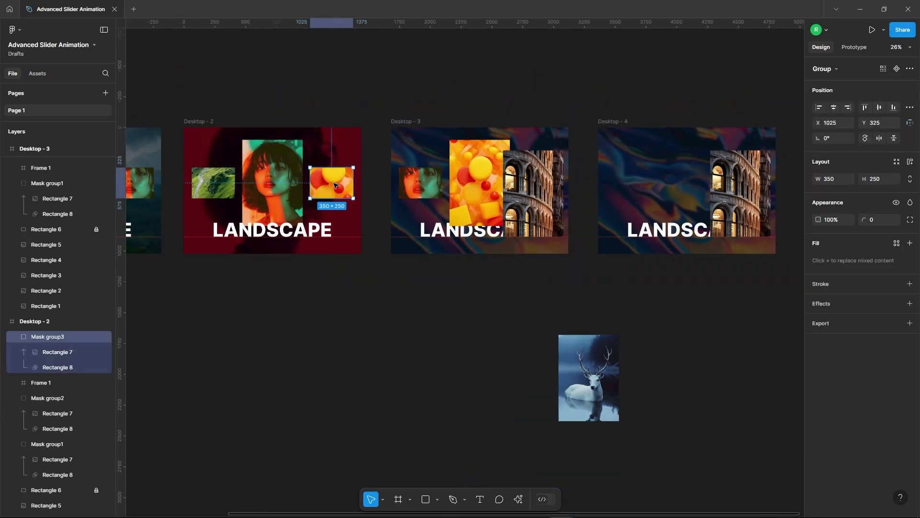
right_click(336, 186)
left_click(352, 191)
left_click(620, 123)
key("ctrl+v")
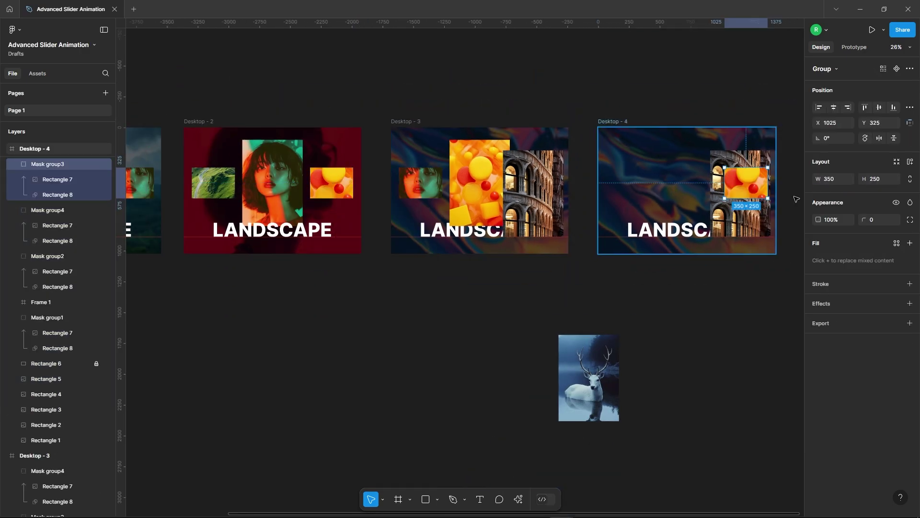
left_click_drag(751, 191, 633, 184)
Centre the building card horizontally in Desktop - 4 at Y 100 and leave a 60 px gap to the small yellow card.
left_click(739, 179)
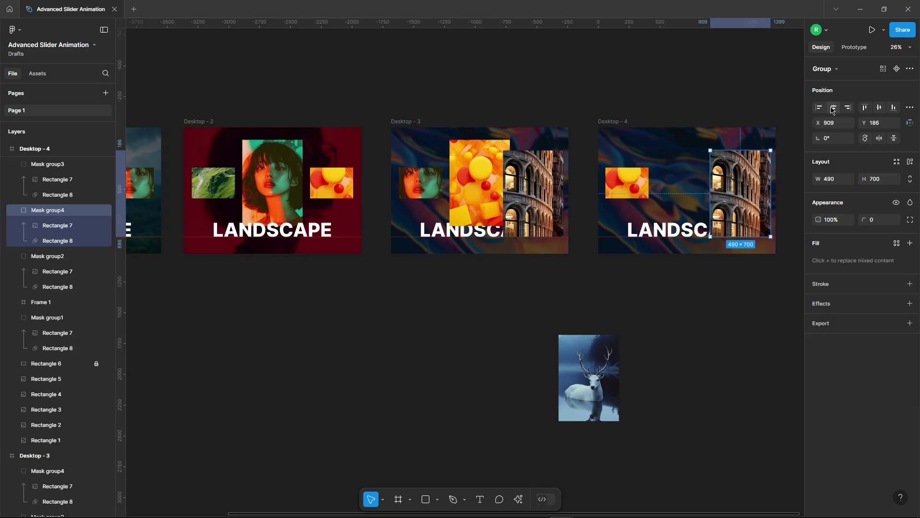
left_click(833, 109)
scroll(707, 182, "up", 3)
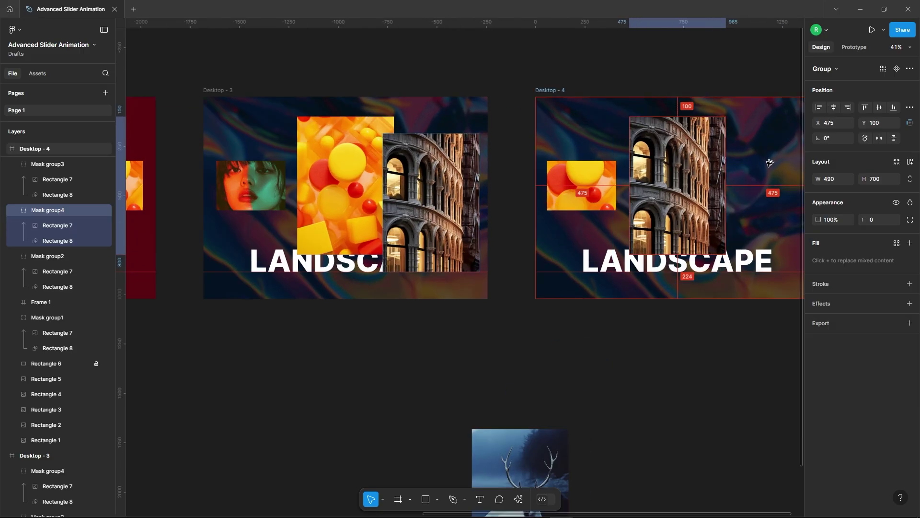
left_click(587, 176, "shift")
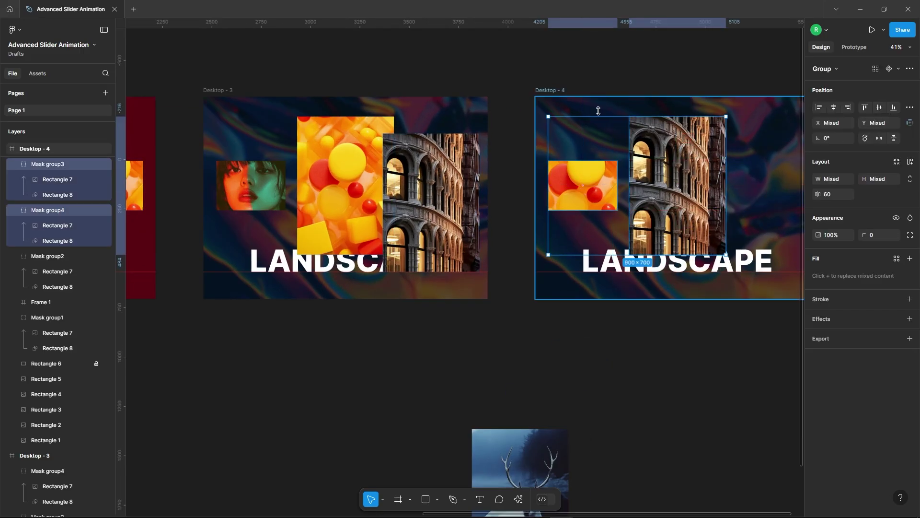
left_click(522, 199)
scroll(429, 218, "down", 3)
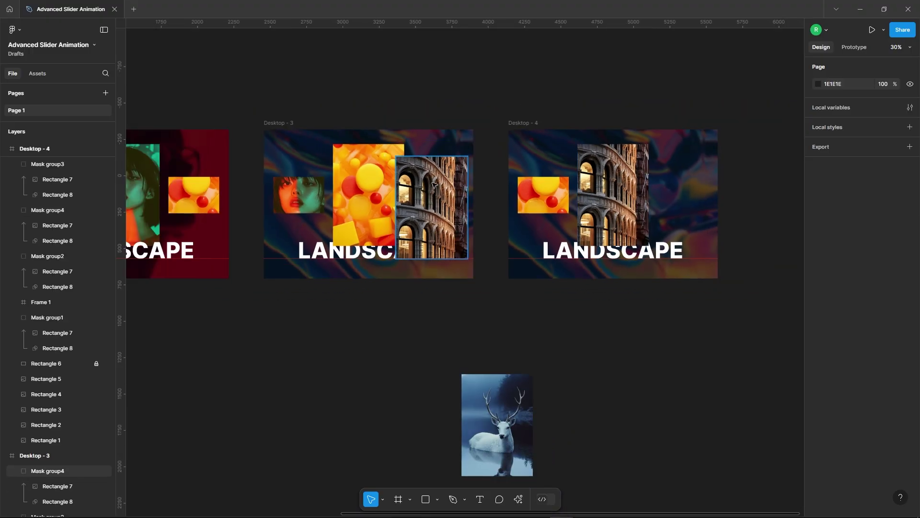
Rotate the mask of the building card in Desktop - 3 to -90° and resize it to 250 × 350.
left_click(428, 200)
scroll(429, 200, "up", 3)
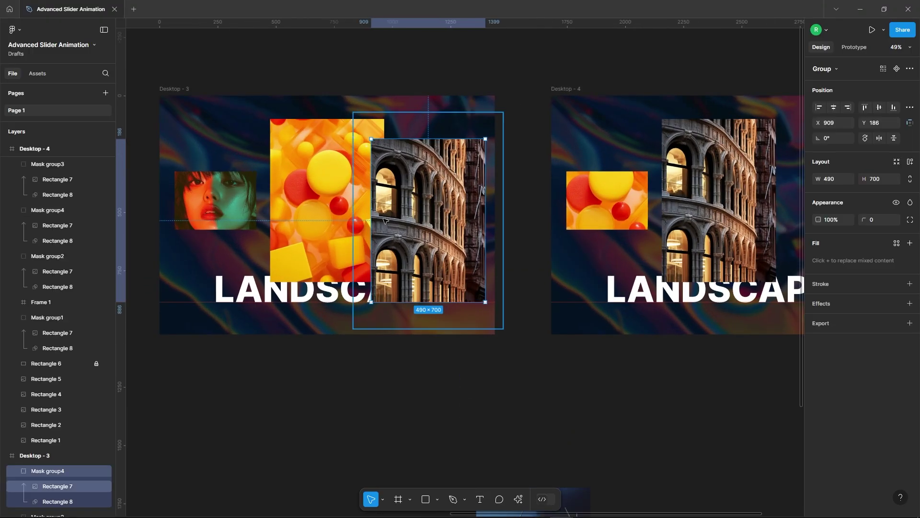
scroll(52, 369, "down", 4)
left_click(57, 310)
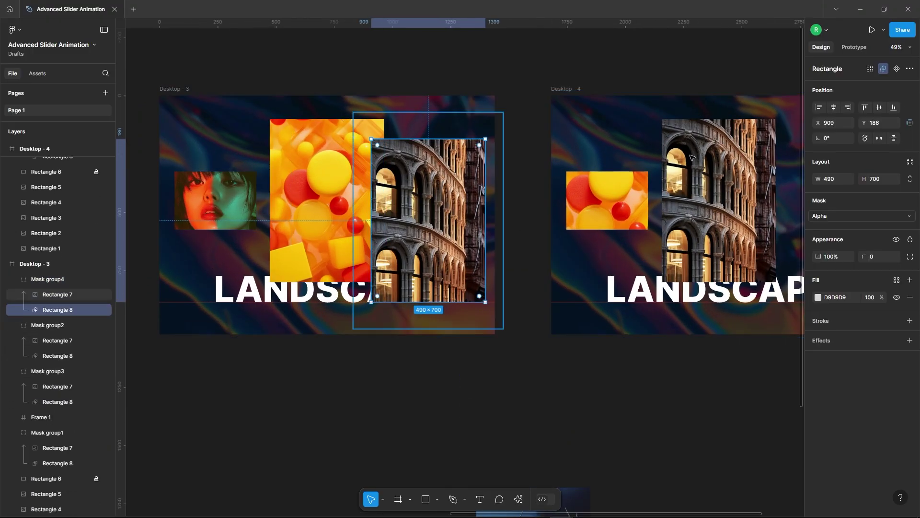
left_click_drag(488, 135, 524, 277)
left_click_drag(511, 202, 465, 218)
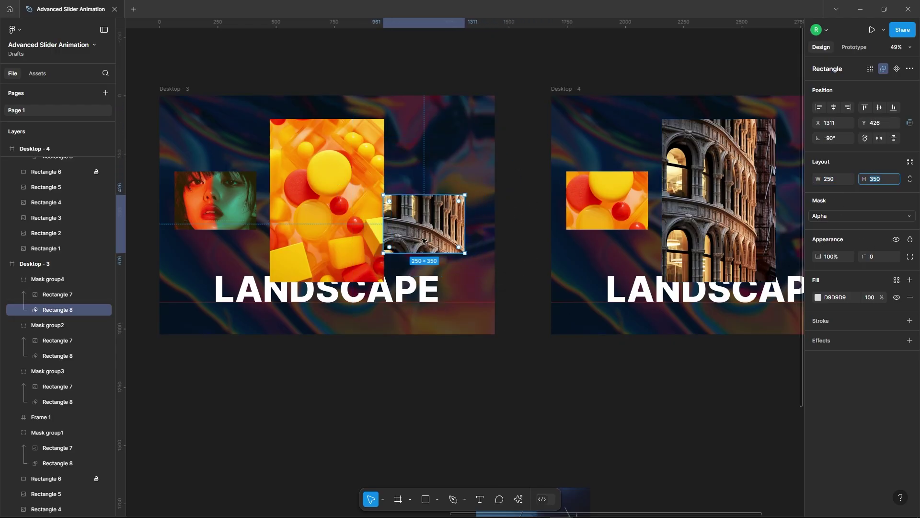
Move the building card's mask in Desktop - 3 so the small landscape card sits at X 1025, Y 325.
left_click_drag(423, 241, 439, 202)
left_click(65, 278)
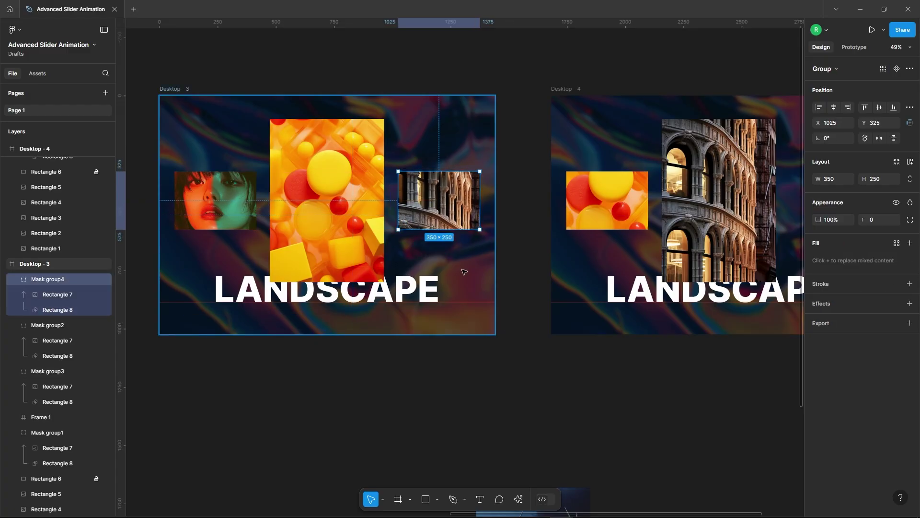
left_click(524, 185)
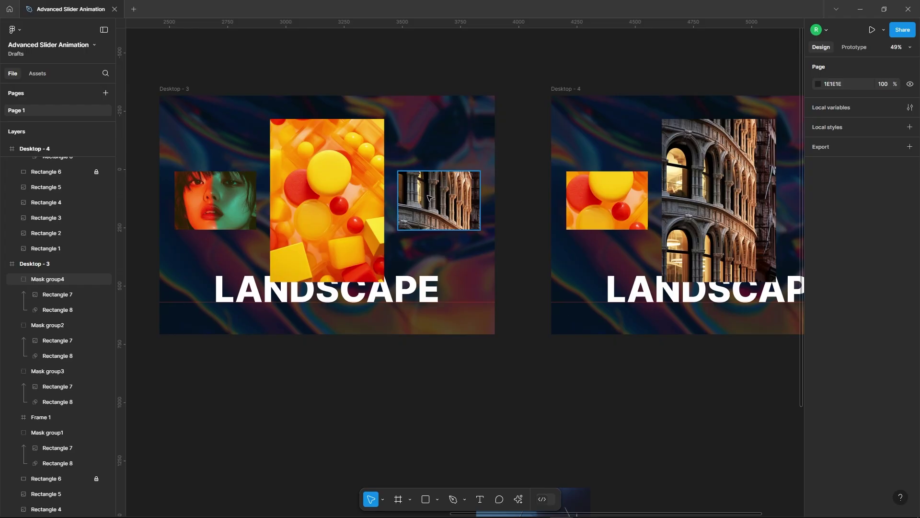
Copy the small building card from Desktop - 3 into Desktop - 2 and slide it past that frame's right edge.
left_click(430, 186)
right_click(428, 183)
left_click(452, 193)
scroll(454, 153, "down", 5)
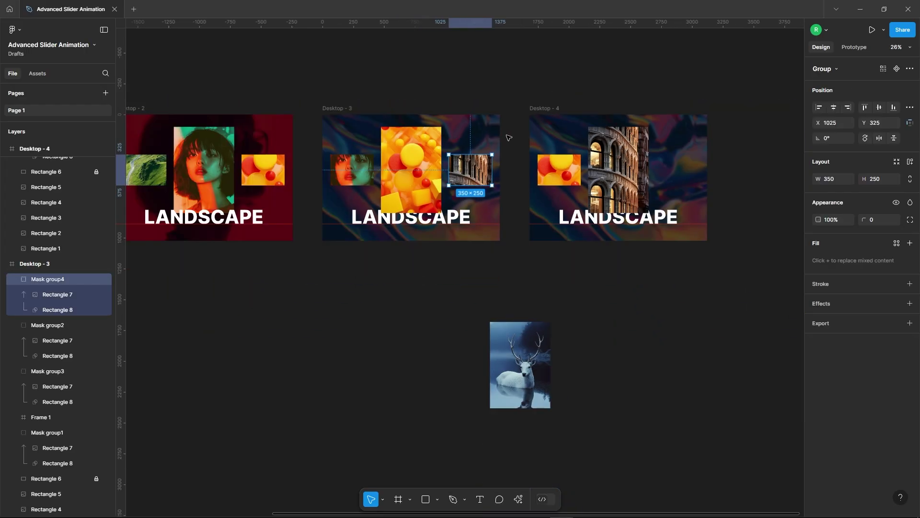
left_click(230, 114)
key("ctrl+v")
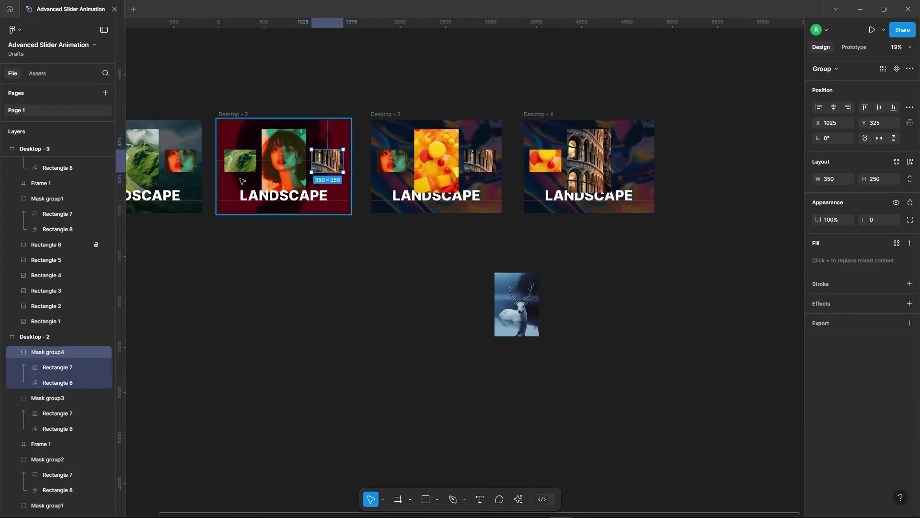
scroll(275, 177, "up", 5)
left_click_drag(406, 196, 496, 190)
left_click(415, 397)
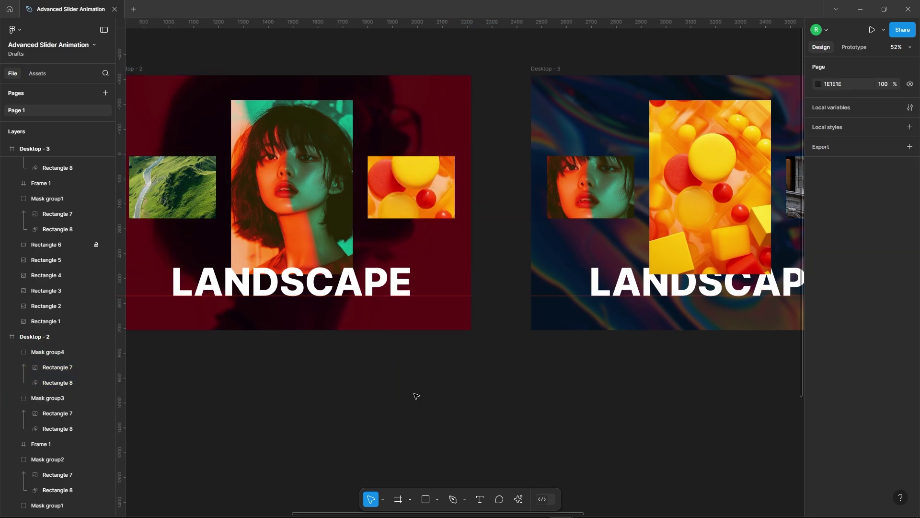
Set the opacity of the Rectangle 3 background in Desktop - 4 to 0%.
scroll(286, 314, "down", 2)
scroll(349, 298, "down", 4)
scroll(667, 307, "up", 3)
left_click(452, 142)
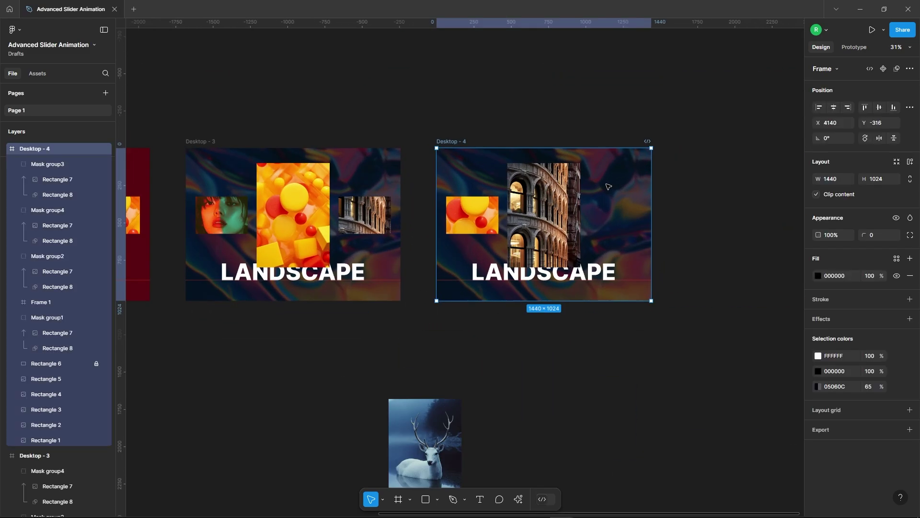
left_click(450, 174)
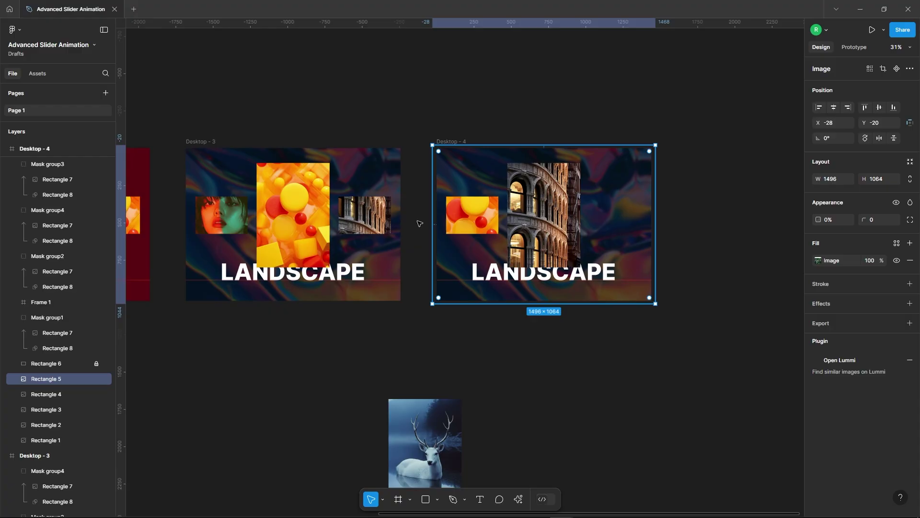
left_click(66, 399)
left_click(57, 410)
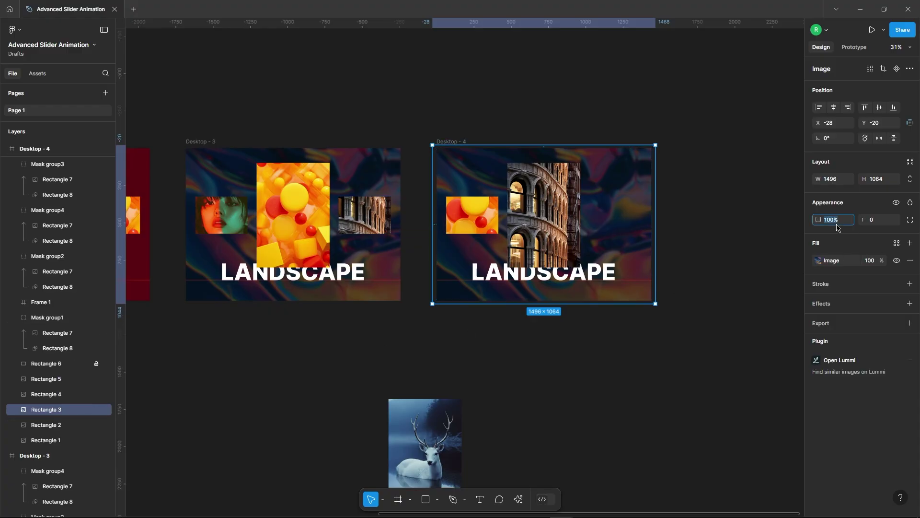
type("0")
key("Return")
Set the opacity of the Rectangle 4 background in Desktop - 4 to 100%.
left_click(57, 394)
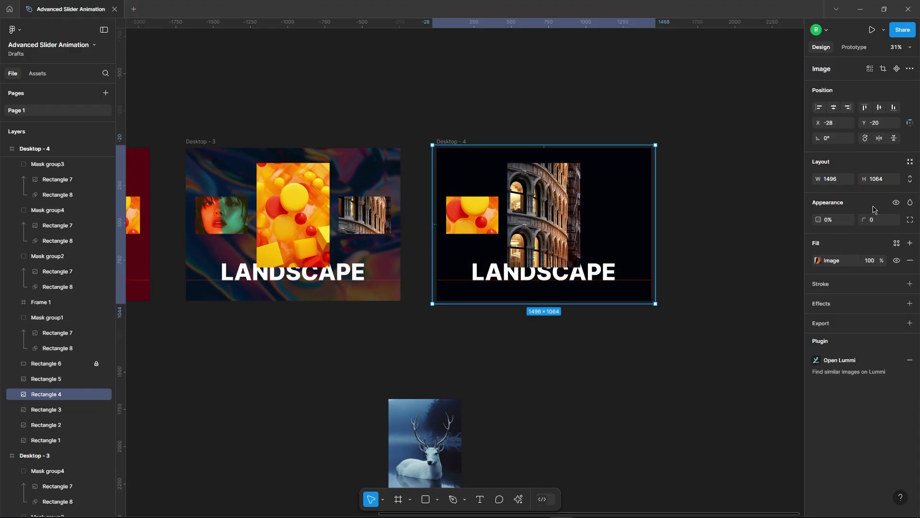
key("Return")
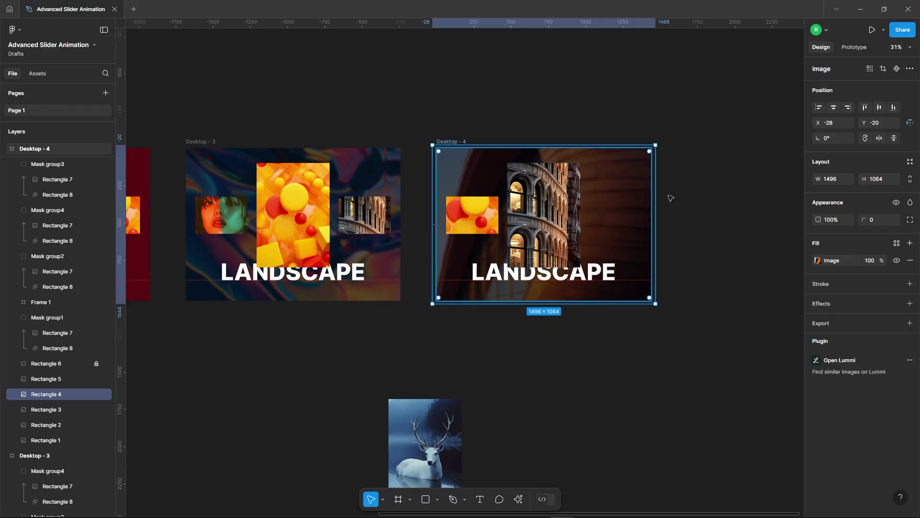
left_click(691, 199)
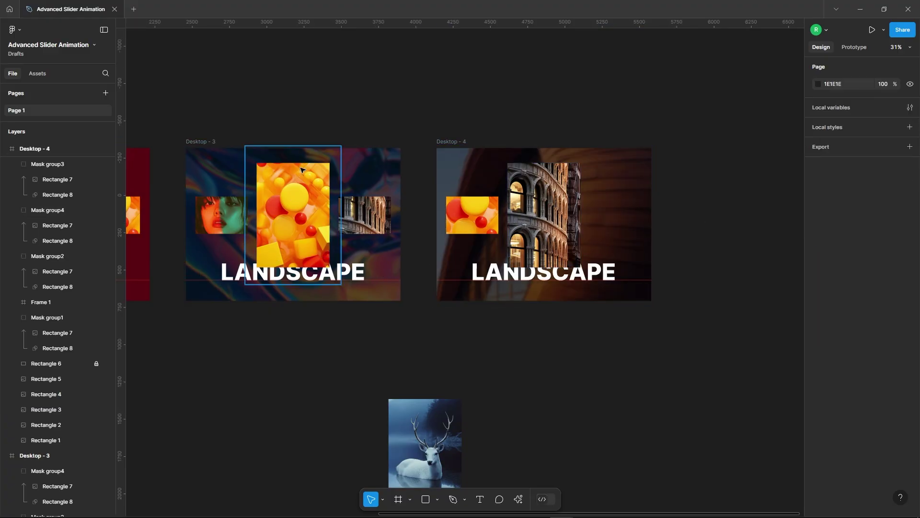
Place the deer card over the building card's right side in Desktop - 4 at X 876, Y 100 and duplicate the frame to its right.
scroll(301, 170, "down", 2)
left_click_drag(412, 399, 567, 195)
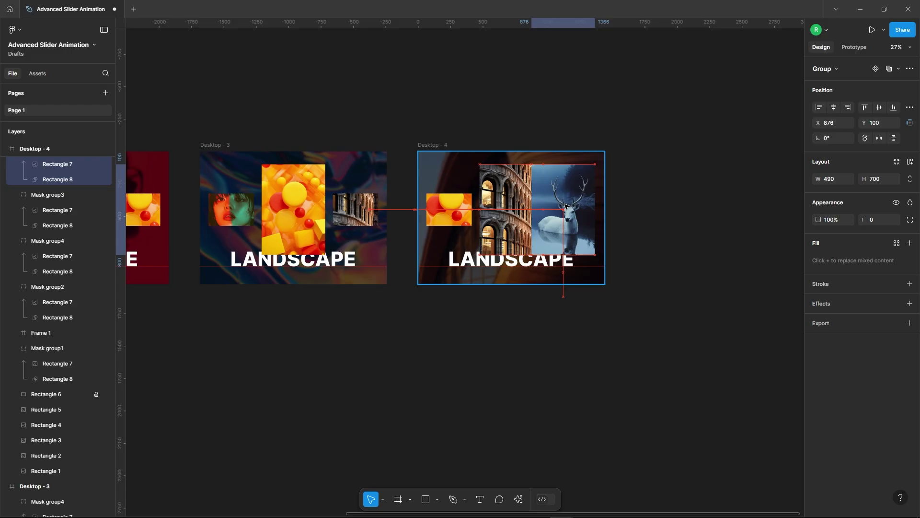
left_click(708, 230)
left_click(434, 145)
scroll(412, 150, "down", 2)
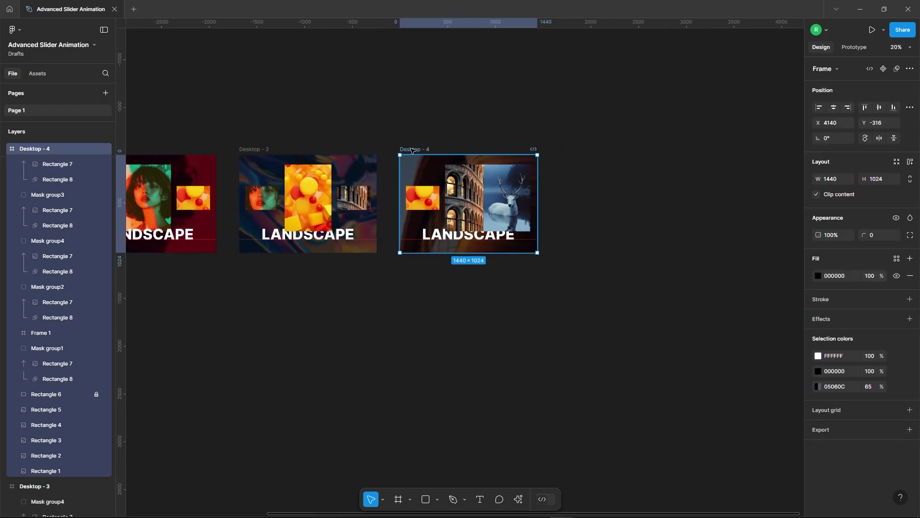
key("ctrl+d")
left_click(671, 127)
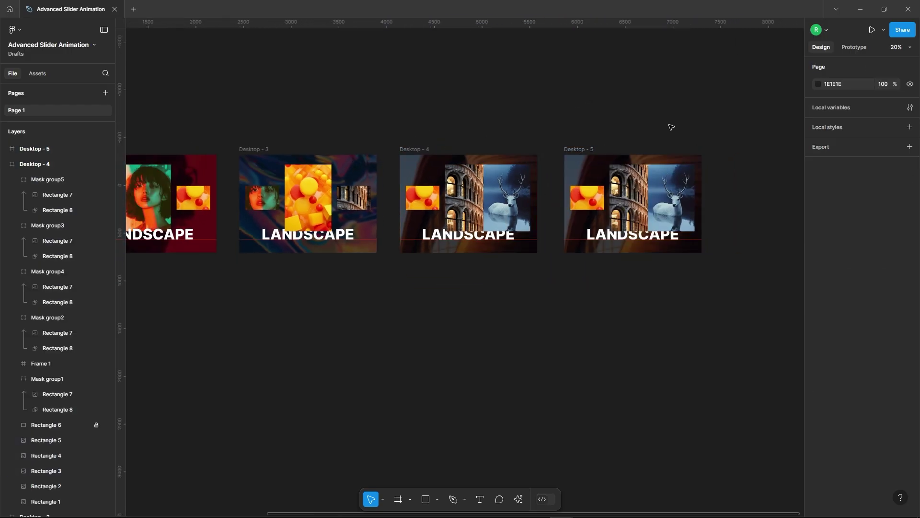
Slide the small yellow card past the left edge of Desktop - 5 and delete the frame's large building card.
scroll(714, 189, "up", 5)
left_click(638, 201)
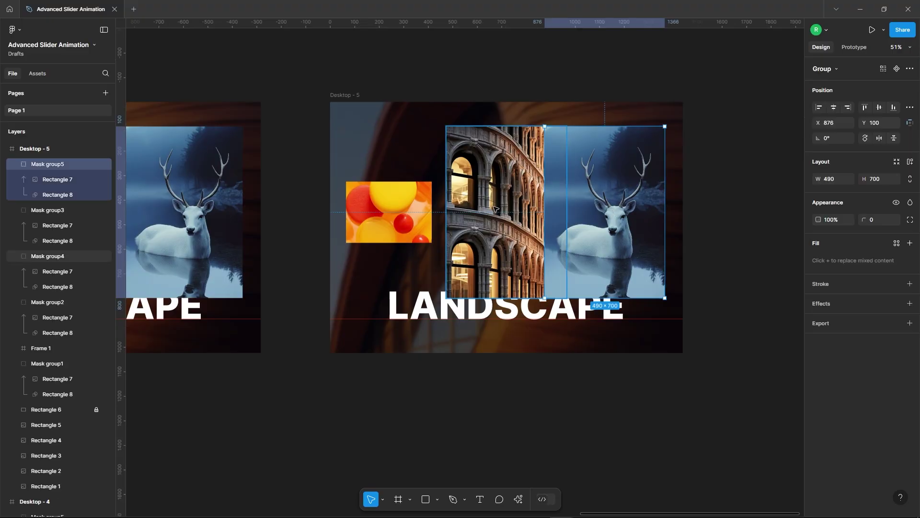
left_click(378, 219)
scroll(660, 188, "down", 3)
left_click_drag(517, 211, 469, 208)
left_click_drag(595, 192, 568, 190)
key("Delete")
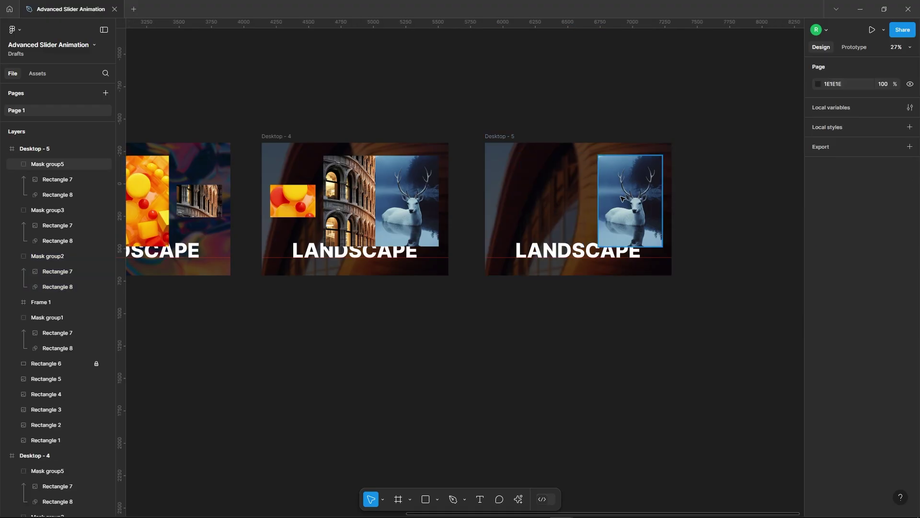
Copy the small building card from Desktop - 3 into Desktop - 5 and move it to the frame's left side.
left_click(207, 203)
right_click(207, 203)
left_click(242, 193)
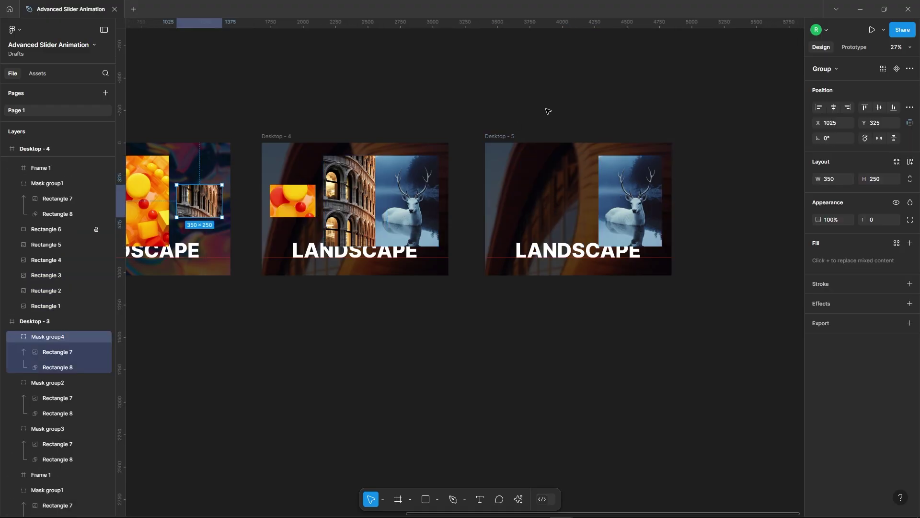
left_click(510, 138)
key("ctrl+v")
left_click_drag(657, 201, 523, 199)
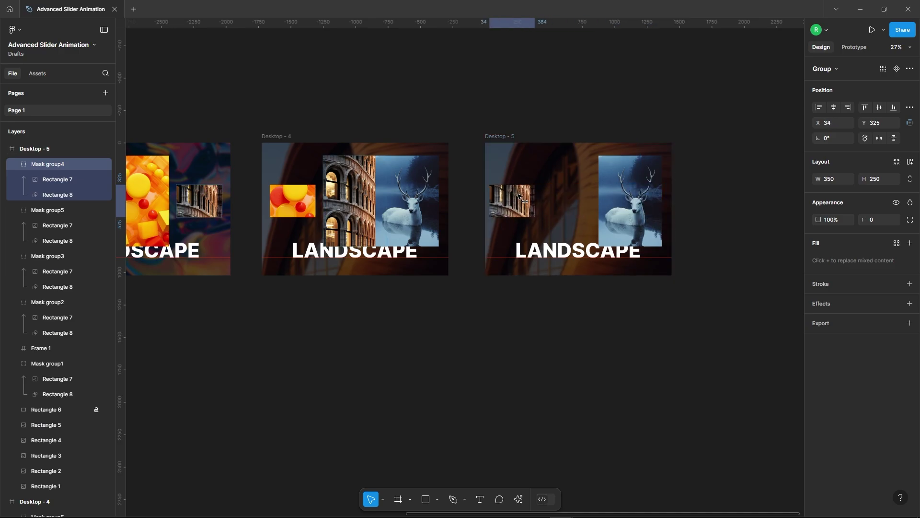
Centre the deer card horizontally in Desktop - 5 and leave a 60 px gap between it and the small building card.
left_click(607, 191)
left_click(833, 109)
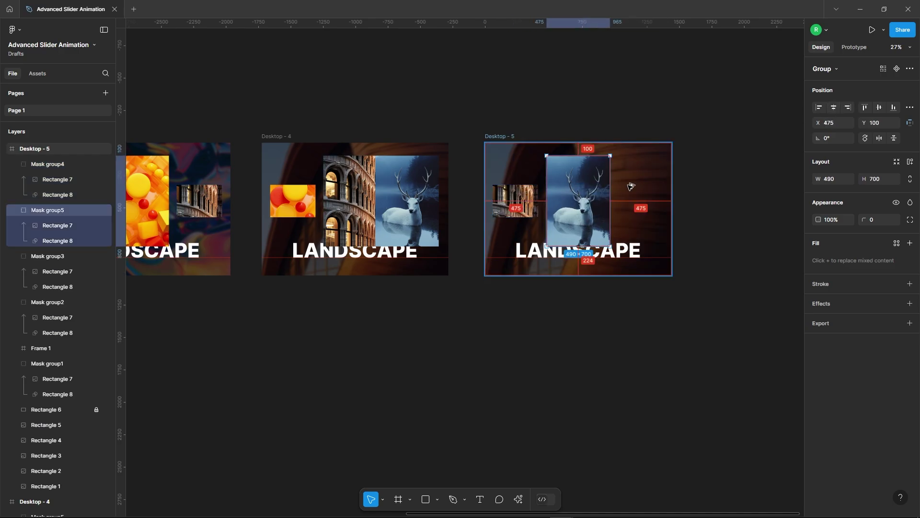
left_click(504, 211, "shift")
key("shift+2")
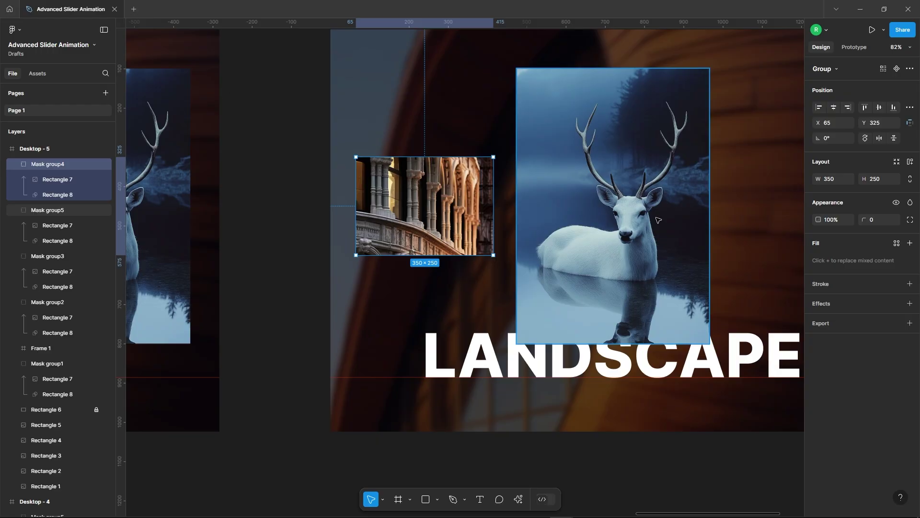
scroll(416, 159, "down", 3)
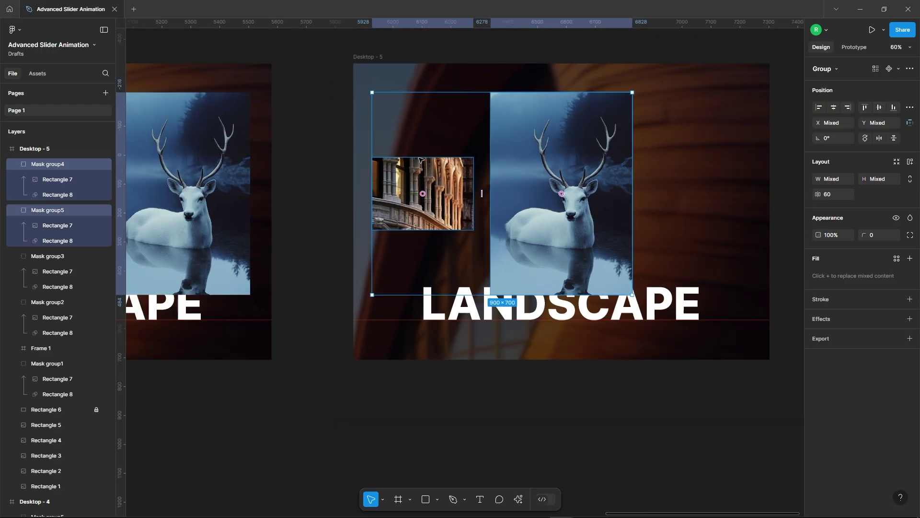
Set the opacity of the Rectangle 4 background in Desktop - 5 to 0%.
left_click(735, 171)
left_click(735, 170)
left_click(72, 439)
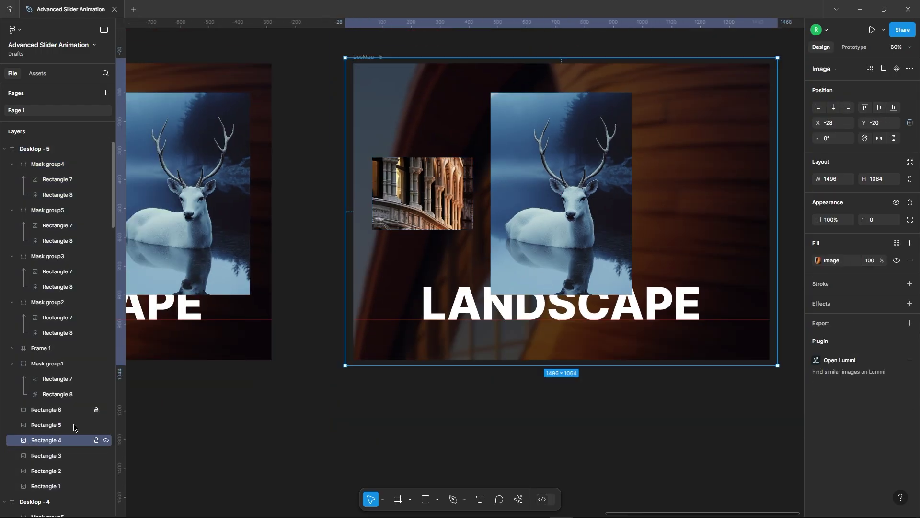
type("0")
key("Return")
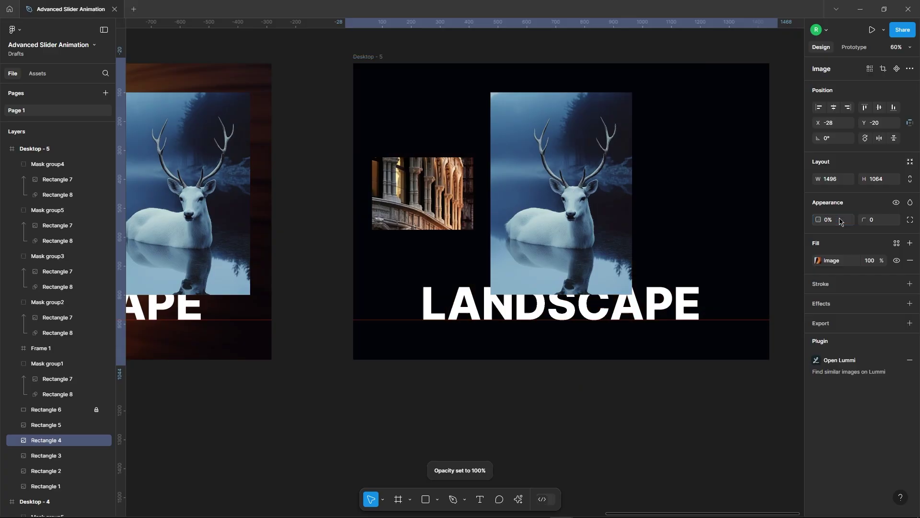
Reveal the dark green foliage background of Desktop - 5 by raising Rectangle 5's opacity.
left_click(52, 425)
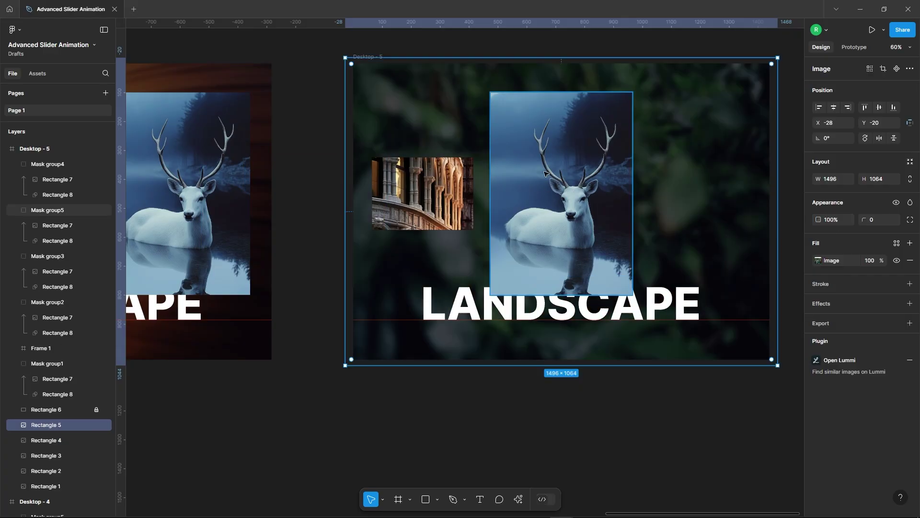
scroll(331, 170, "down", 3)
left_click(684, 201)
Rotate the mask of the deer card in Desktop - 4 to -90° and resize it to 250 × 350.
scroll(684, 203, "down", 2)
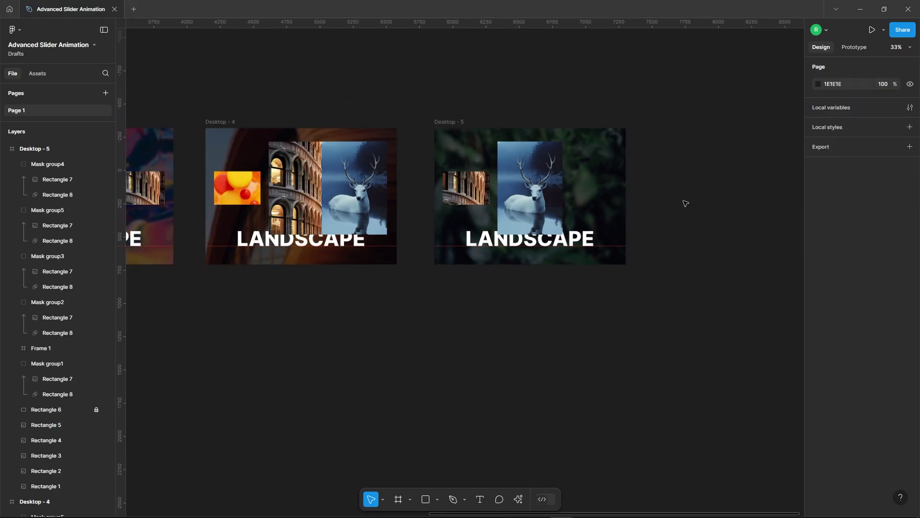
scroll(335, 155, "up", 1)
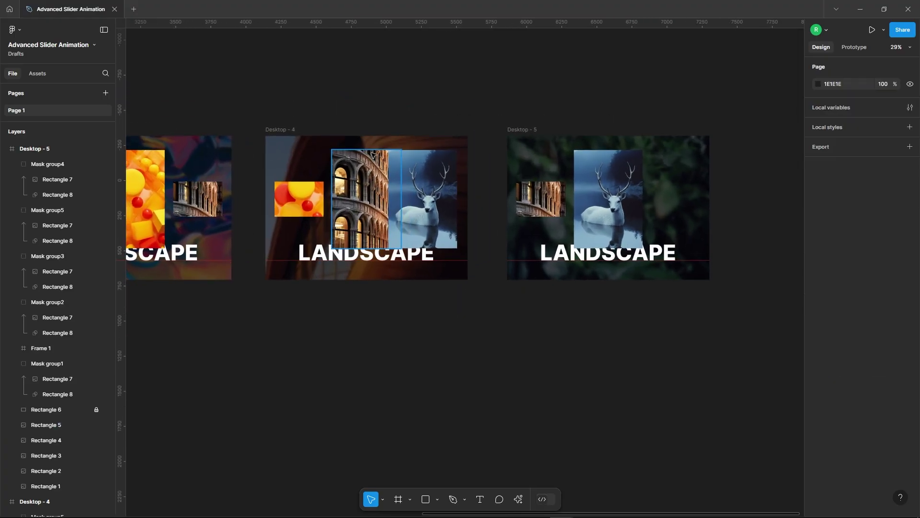
left_click(424, 173)
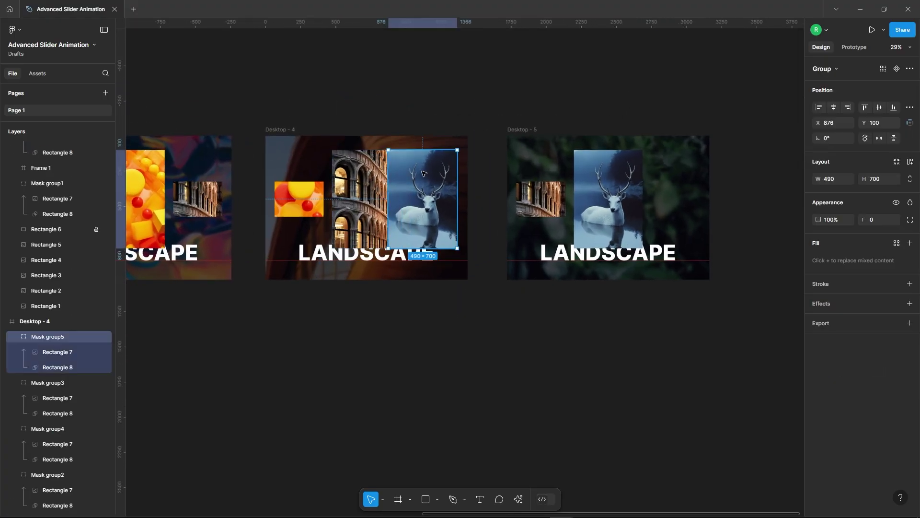
left_click(72, 368)
scroll(311, 151, "up", 3)
left_click_drag(459, 145, 435, 230)
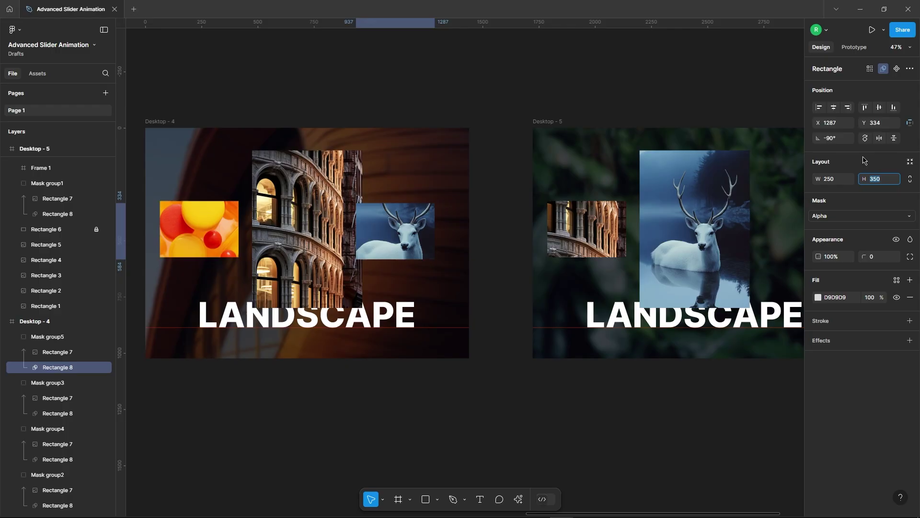
Place the small deer card in Desktop - 4 60 px beside the building card, vertically aligned with the small abstract card at Y 325.
left_click_drag(402, 231, 415, 228)
left_click(67, 340)
left_click(213, 224, "shift")
key("alt")
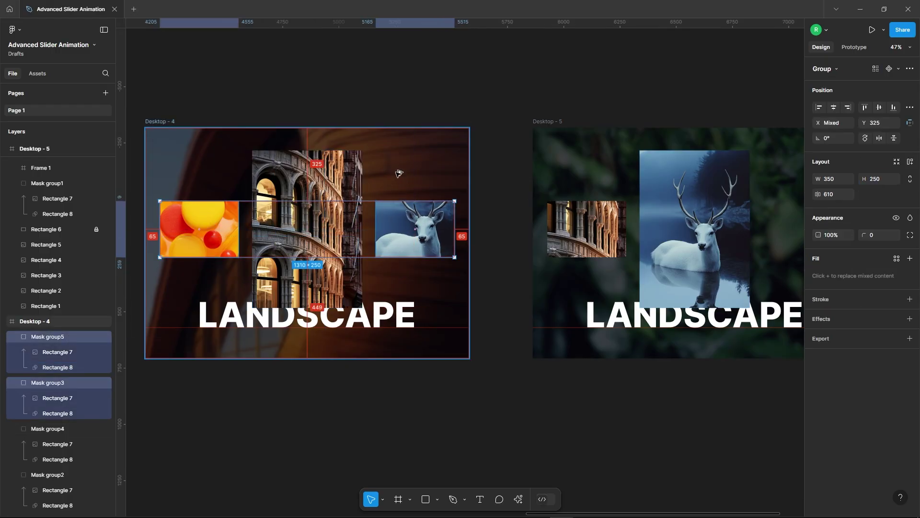
left_click(336, 233)
left_click(412, 234, "shift")
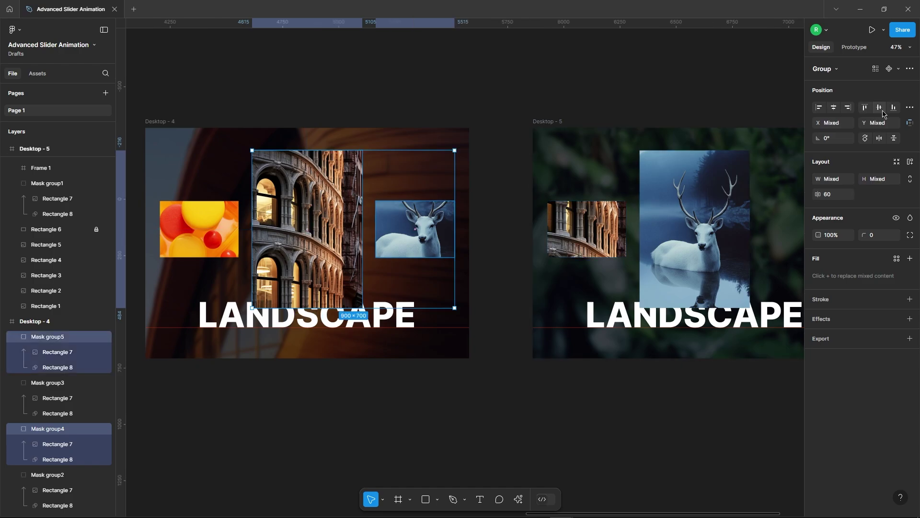
left_click(380, 124)
Copy the small deer card from Desktop - 4 into Desktop - 3 and move it just outside the frame's right edge at X 1455.
right_click(420, 226)
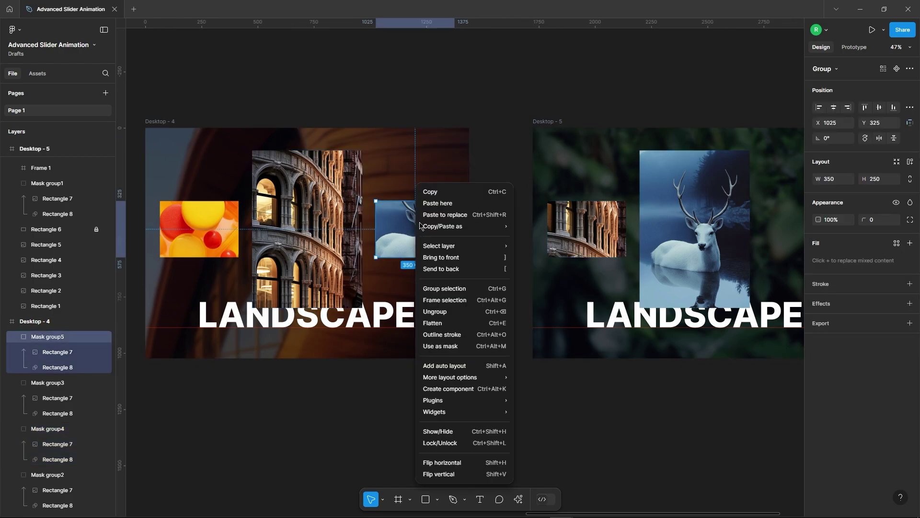
left_click(448, 192)
left_click(549, 92)
scroll(549, 92, "down", 3)
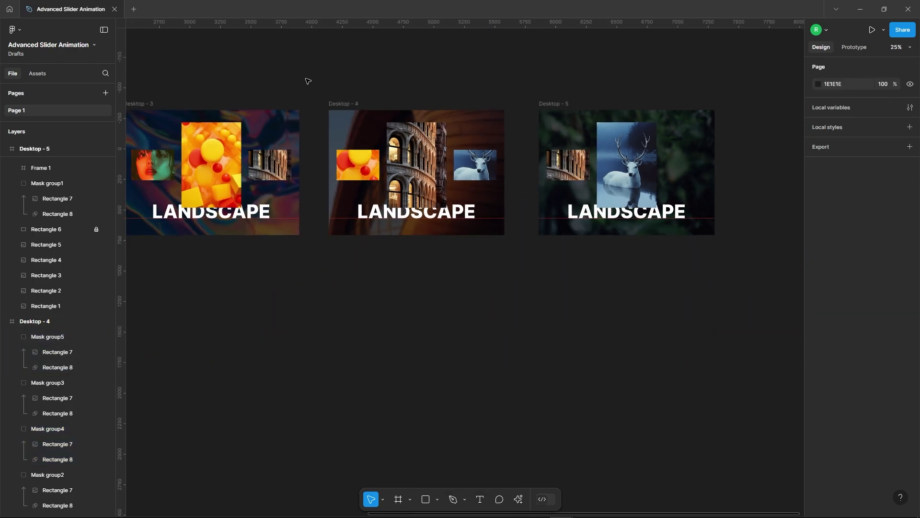
left_click(144, 103)
key("ctrl+v")
scroll(149, 208, "up", 2)
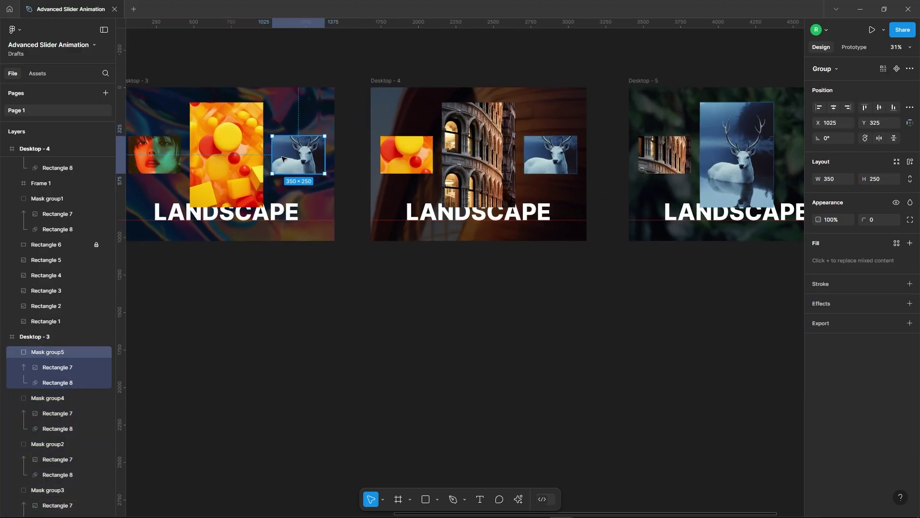
left_click_drag(284, 157, 351, 158)
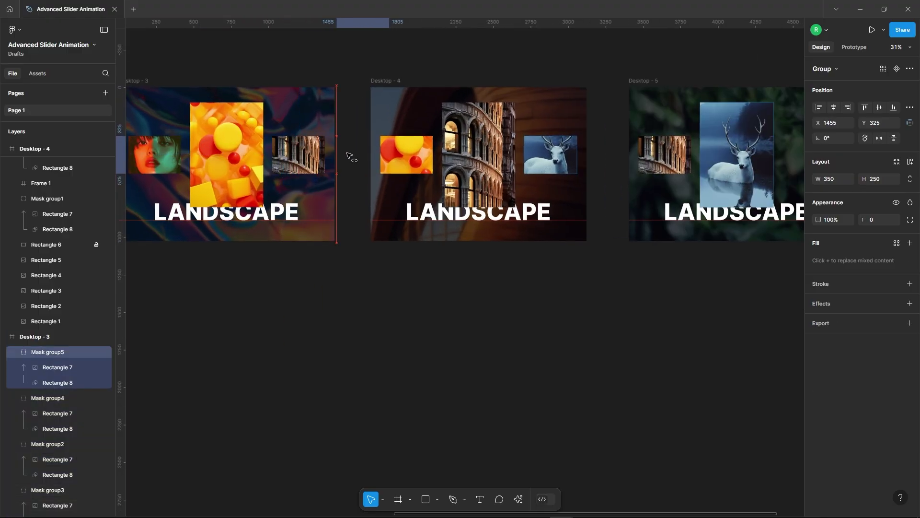
left_click(387, 365)
Bring the Frame 1 title frames of Desktop - 1 and Desktop - 2 to the front, above the image cards.
scroll(581, 247, "down", 5)
scroll(400, 292, "up", 6)
left_click(455, 185)
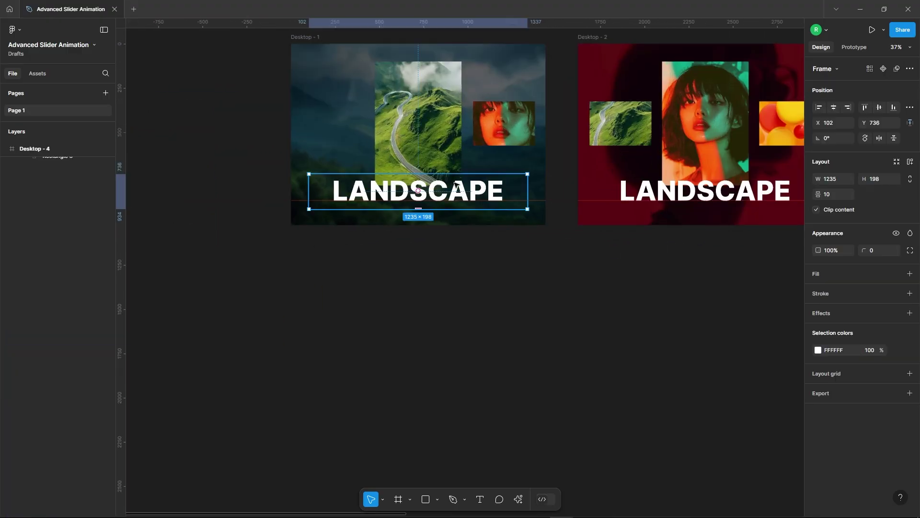
right_click(478, 190)
left_click(523, 246)
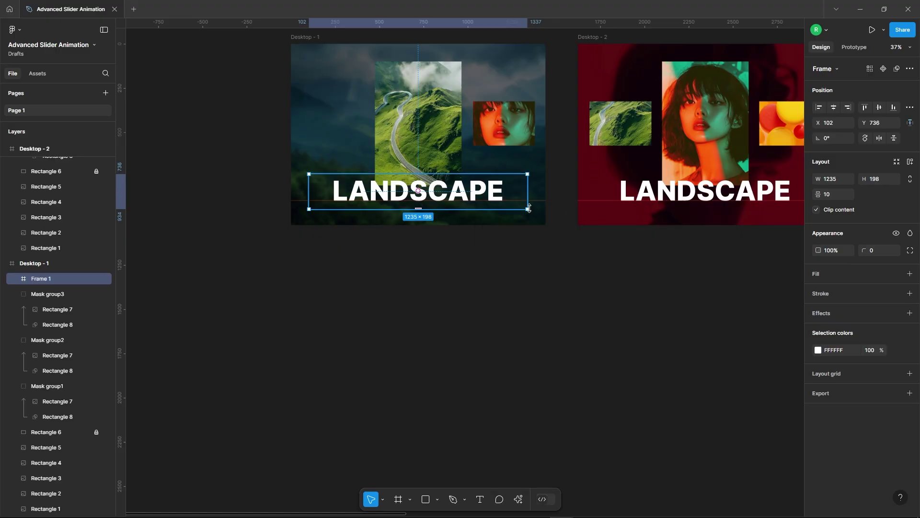
scroll(503, 284, "down", 5)
scroll(475, 211, "up", 6)
right_click(510, 215)
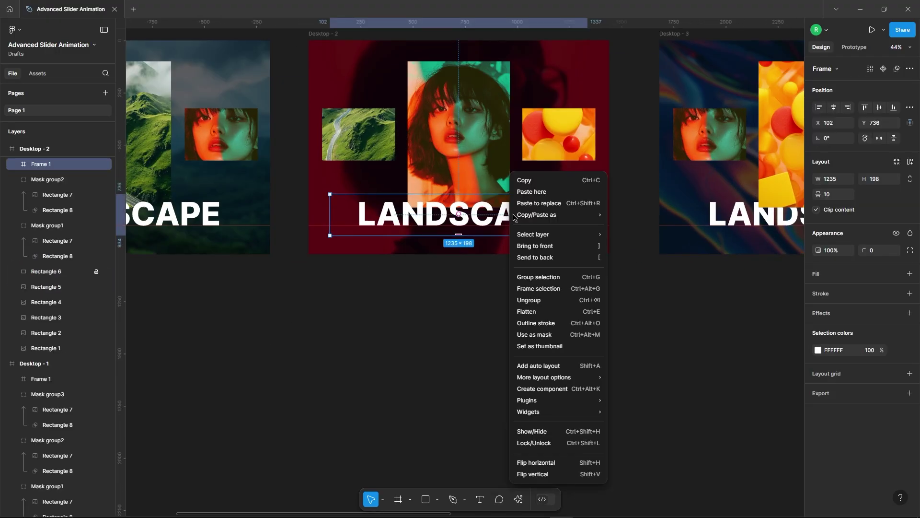
left_click(546, 246)
scroll(29, 192, "up", 2)
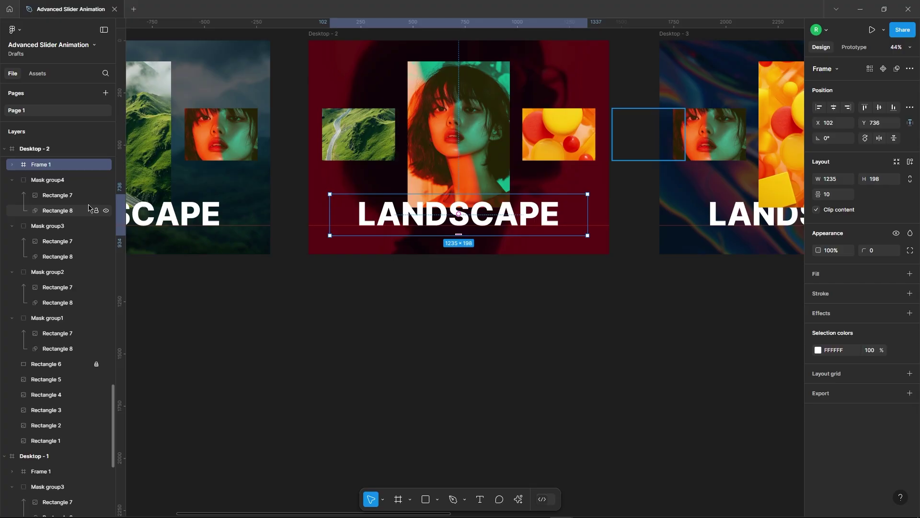
Shift all five titles inside Frame 1 of Desktop - 2 upward until PORTRAIT fills the frame and rests on the red guide.
left_click(12, 211)
left_click(56, 227)
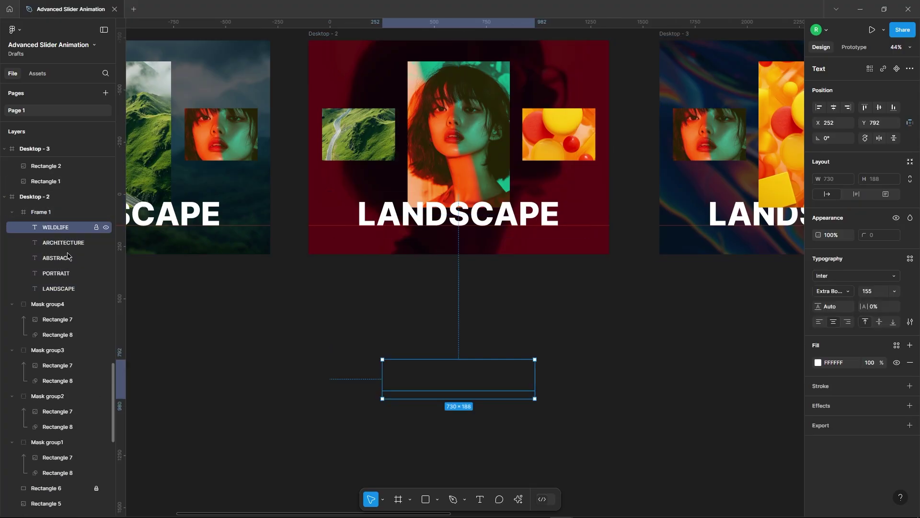
left_click(67, 290, "shift")
scroll(495, 226, "up", 5)
key("shift+Up")
key("shift+Up")
key("shift+Up")
key("shift+Up")
key("shift+Up")
key("shift+Up")
key("shift+Up")
key("shift+Up")
key("shift+Up")
key("shift+Up")
key("shift+Up")
key("shift+Up")
key("shift+Up")
key("shift+Up")
key("shift+Up")
key("shift+Up")
key("shift+Up")
key("shift+Up")
key("shift+Up")
key("shift+Up")
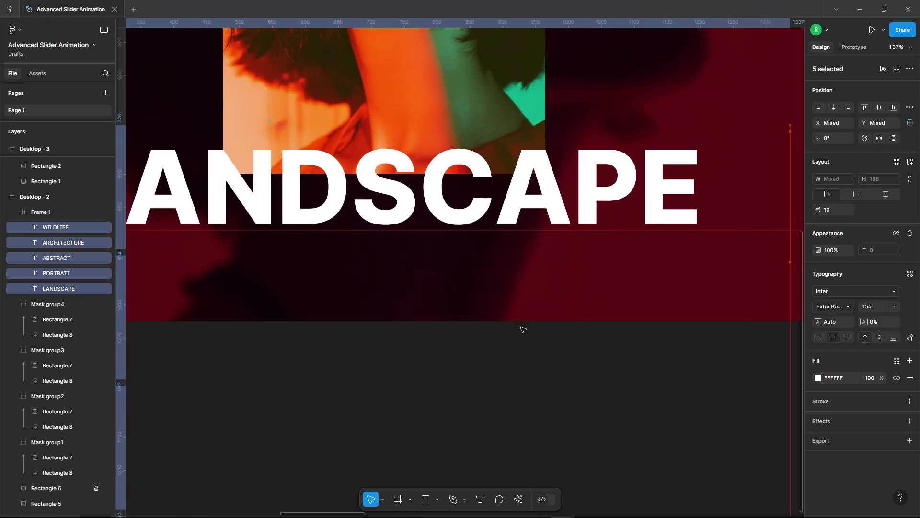
key("Down")
key("Down")
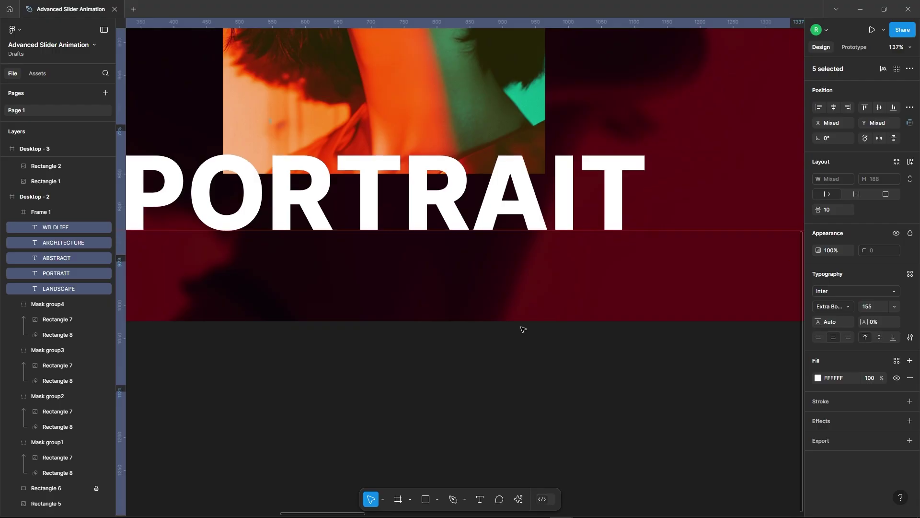
scroll(402, 271, "down", 6)
left_click(549, 309)
Bring the Frame 1 title frame of Desktop - 3 in front of its image cards.
left_click(620, 254)
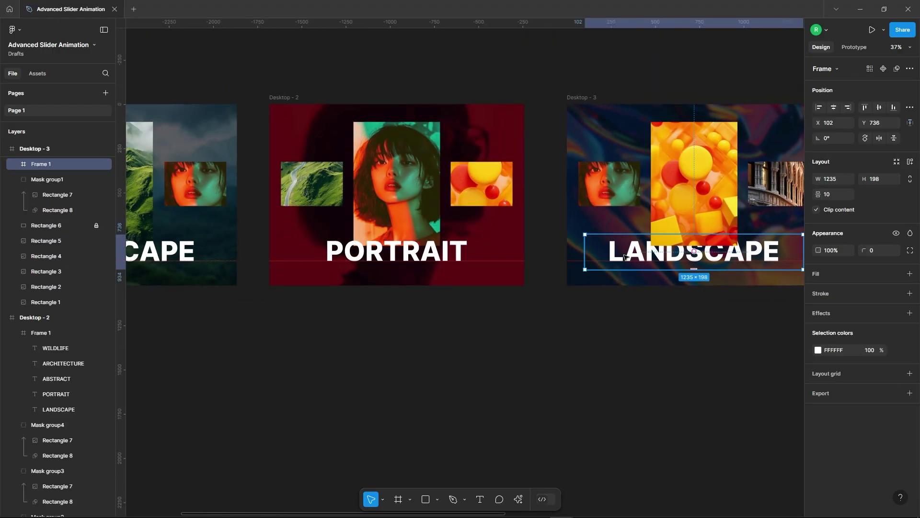
right_click(621, 254)
left_click(652, 239)
Shift the five titles inside Frame 1 of Desktop - 3 upward until ABSTRACT fills the frame and rests on the red guide.
scroll(539, 336, "right", 5)
scroll(539, 335, "up", 2)
left_click(12, 164)
left_click(68, 181)
left_click(68, 240, "shift")
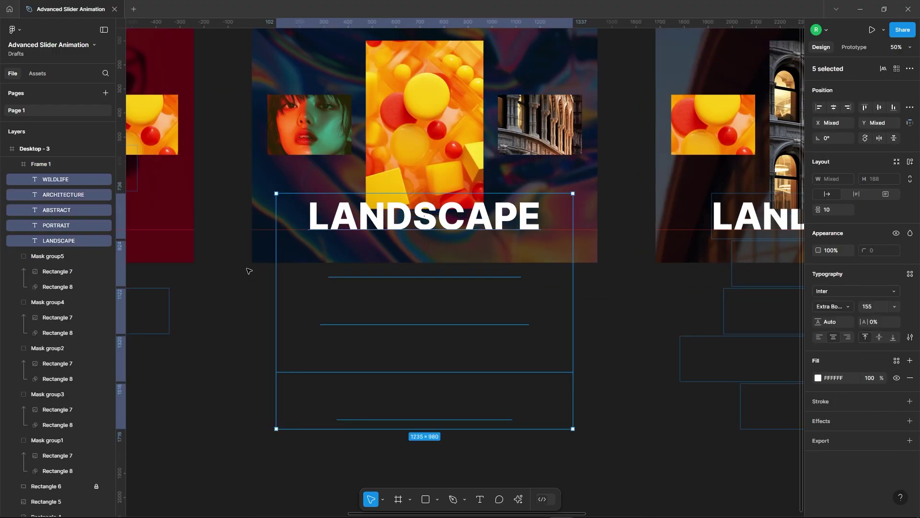
key("shift+Up")
key("shift+Up")
key("shift+Up")
key("shift+Up")
key("shift+Up")
key("shift+Up")
key("shift+Up")
key("shift+Up")
key("shift+Up")
key("shift+Up")
key("shift+Up")
key("shift+Up")
key("shift+Up")
key("shift+Up")
key("shift+Up")
key("shift+Up")
key("shift+Up")
key("shift+Up")
key("shift+Up")
key("shift+Up")
scroll(527, 227, "up", 10)
scroll(373, 236, "down", 10)
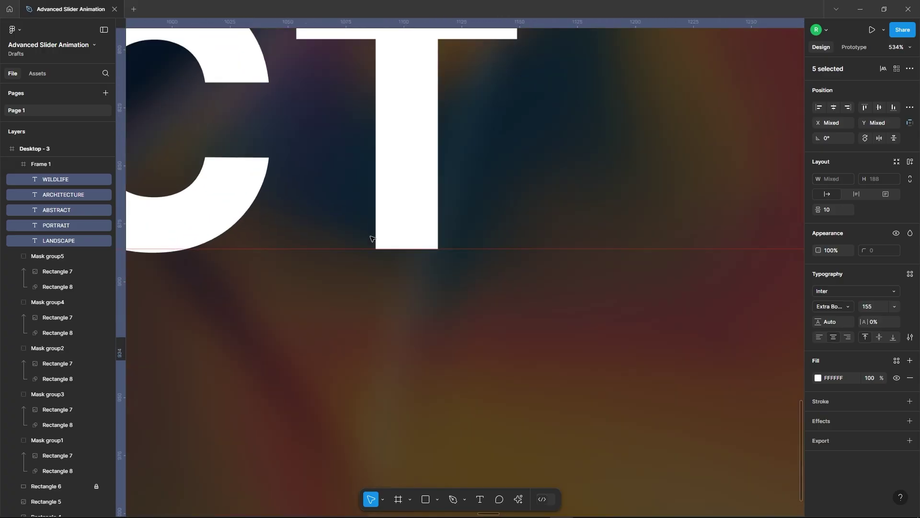
Bring the Frame 1 title frame of Desktop - 4 in front of its image cards.
scroll(373, 237, "right", 4)
right_click(481, 227)
left_click(507, 247)
Shift the five titles inside Frame 1 of Desktop - 4 upward until ARCHITECTURE fills the frame, with its baseline on the red guide.
left_click(12, 164)
left_click(55, 180)
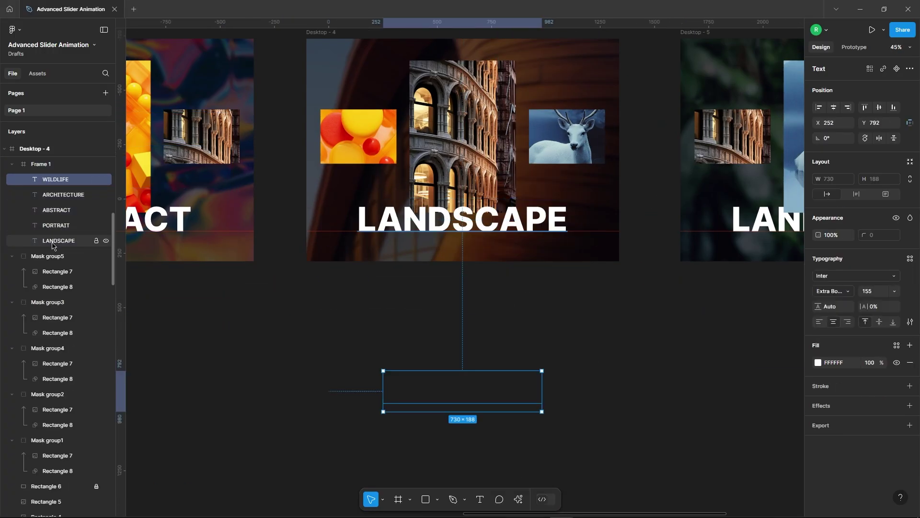
left_click(57, 241, "shift")
key("shift+Up")
key("shift+Up")
key("shift+Up")
key("shift+Up")
key("shift+Up")
key("shift+Up")
key("shift+Up")
key("shift+Up")
key("shift+Up")
key("shift+Up")
key("shift+Up")
key("shift+Up")
key("shift+Up")
key("shift+Up")
key("shift+Up")
key("shift+Up")
key("shift+Up")
key("shift+Up")
key("shift+Up")
key("shift+Up")
scroll(592, 224, "up", 10)
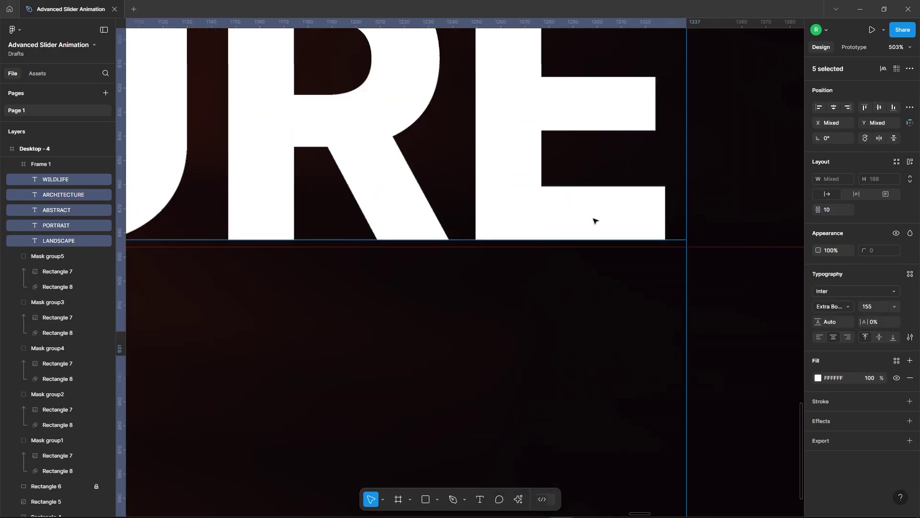
key("Down")
key("Down")
key("Down")
key("Down")
scroll(427, 241, "down", 10)
Bring the Frame 1 title frame of Desktop - 5 in front of its image cards.
left_click(571, 237)
right_click(570, 237)
left_click(596, 247)
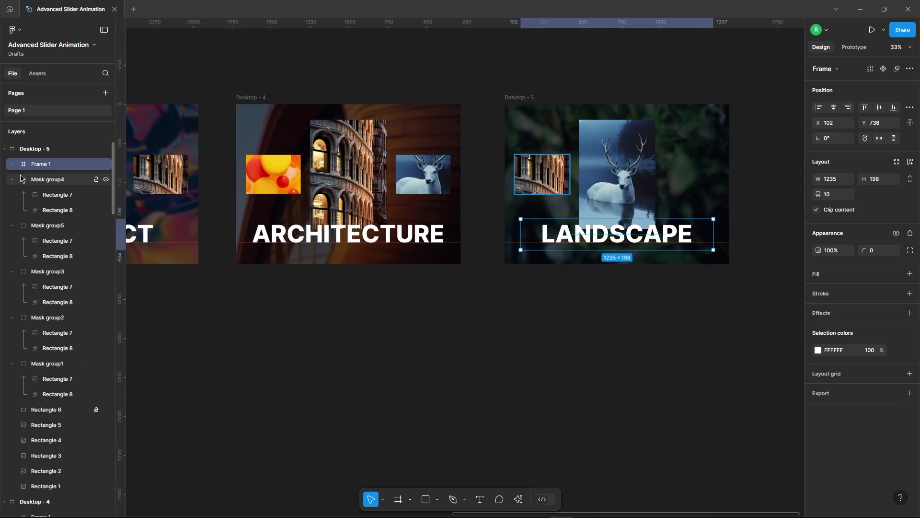
Shift the five titles inside Frame 1 of Desktop - 5 upward until WILDLIFE fills the frame, with its baseline on the red guide.
left_click(12, 164)
left_click(56, 179)
left_click(71, 241, "shift")
key("shift+Up")
key("shift+Up")
key("shift+Up")
key("shift+Up")
key("shift+Up")
key("shift+Up")
key("shift+Up")
key("shift+Up")
key("shift+Up")
key("shift+Up")
key("shift+Up")
key("shift+Up")
key("shift+Up")
key("shift+Up")
key("shift+Up")
key("shift+Up")
key("shift+Up")
key("shift+Up")
key("shift+Up")
key("shift+Up")
left_click_drag(611, 296, 611, 264)
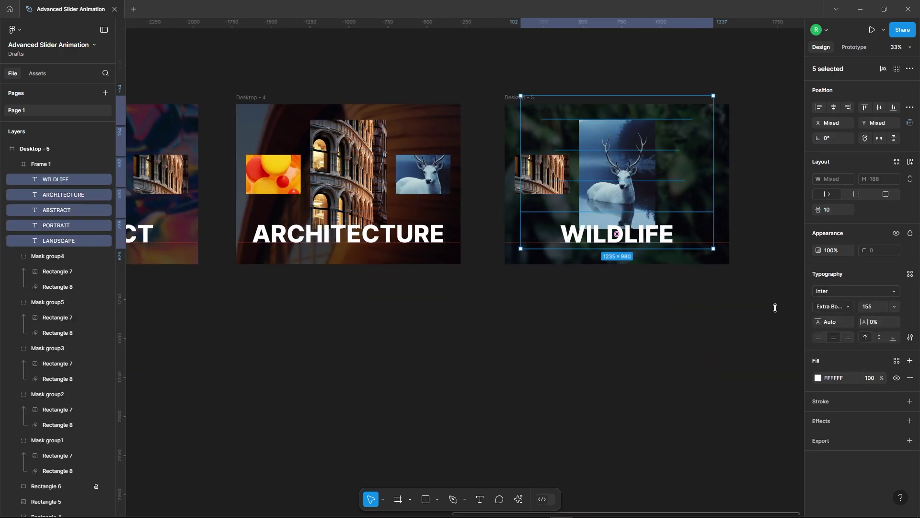
scroll(623, 240, "up", 5)
scroll(623, 240, "down", 5)
scroll(577, 240, "down", 3)
left_click(481, 265)
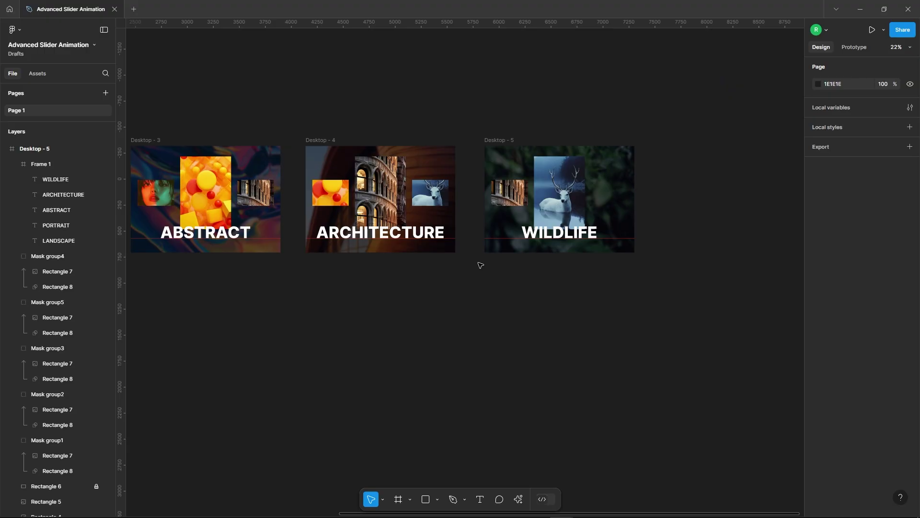
Sketch a straight horizontal line about 289 px long on the empty canvas below the desktop frames with the Pen tool.
scroll(718, 167, "down", 3)
scroll(719, 168, "down", 2)
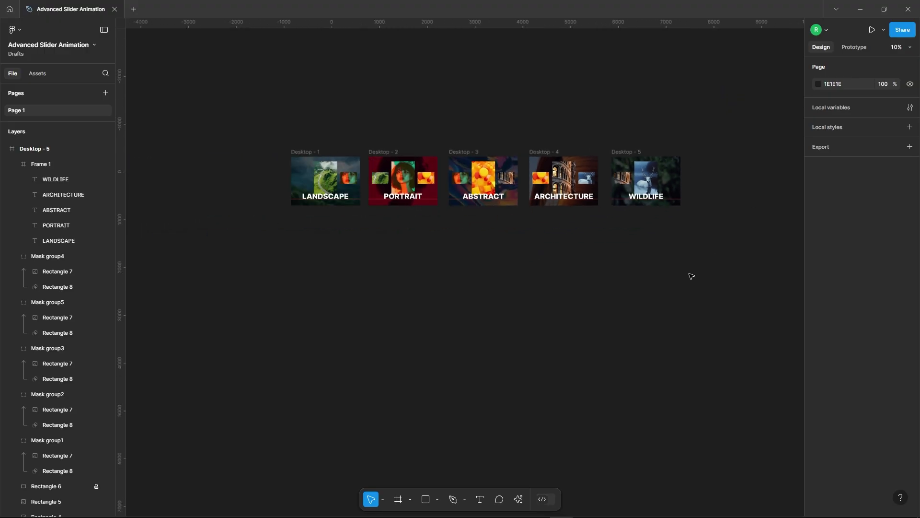
scroll(463, 206, "up", 8)
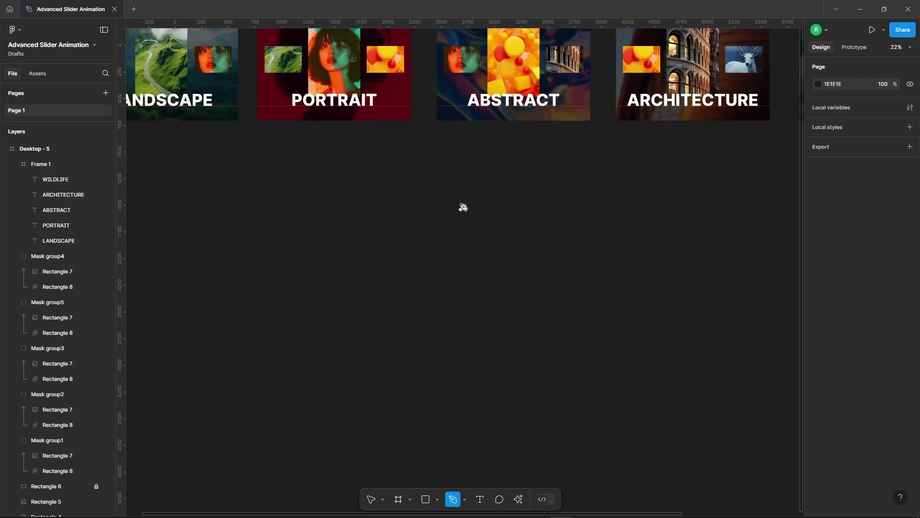
left_click(439, 233)
left_click(489, 233)
scroll(441, 242, "up", 10)
key("Escape")
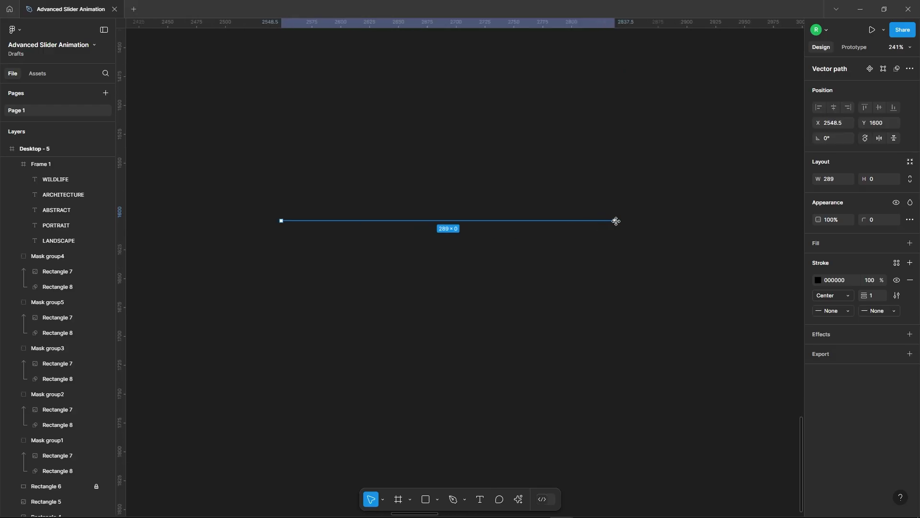
Set the horizontal line's length to 55 px and its stroke weight to 1.3.
type("55")
key("Return")
Draw a V-shaped arrowhead about 10 px tall at the line's right end with the Pen tool.
scroll(258, 218, "up", 4)
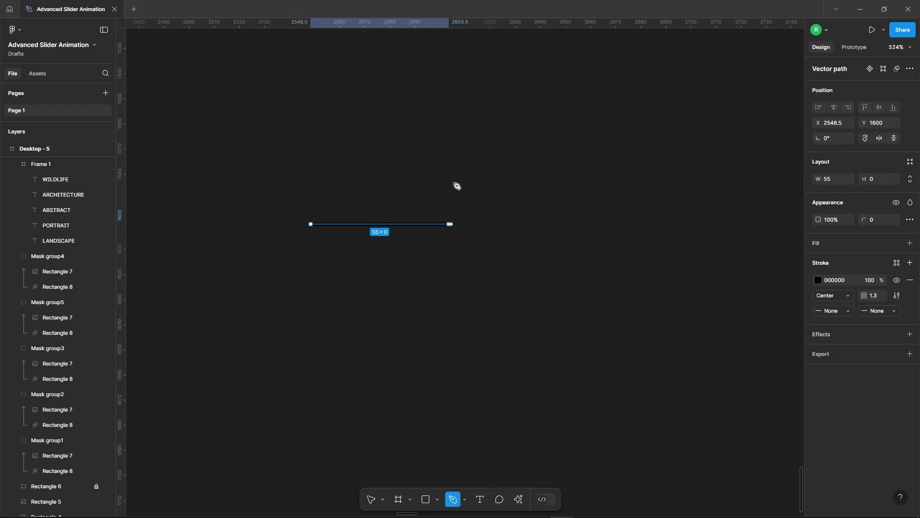
scroll(456, 186, "up", 5)
left_click(435, 211)
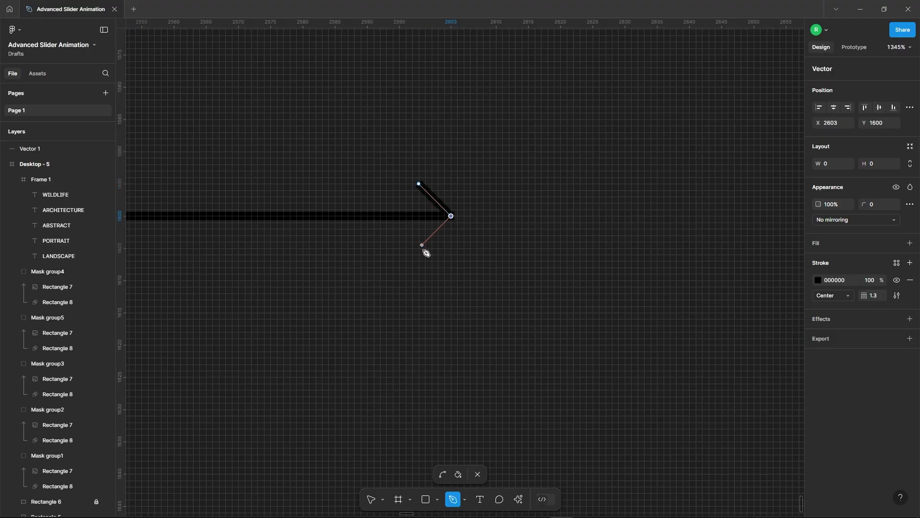
key("Escape")
left_click(556, 244)
scroll(457, 224, "up", 3)
left_click(448, 208)
key("Right")
left_click(544, 242)
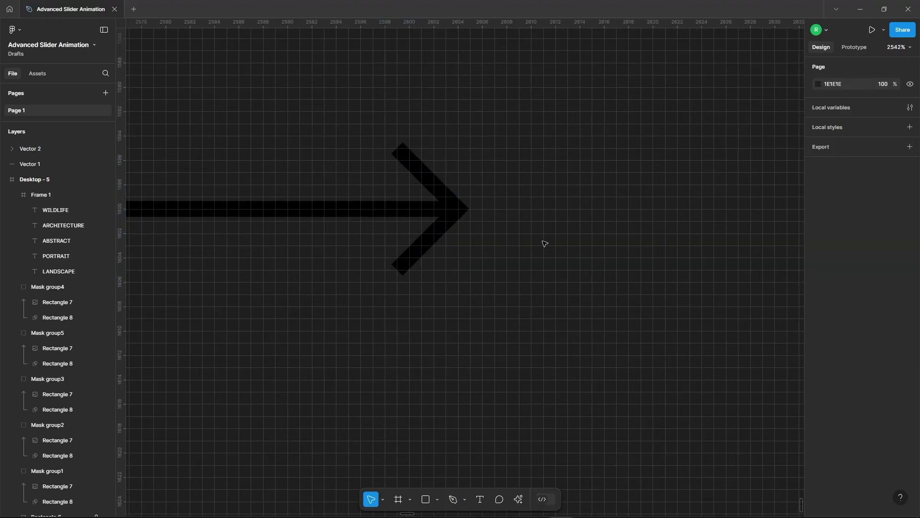
Group the line and arrowhead into one arrow and set its stroke colour to white (FFFFFF).
scroll(626, 210, "down", 8)
left_click_drag(403, 139, 683, 293)
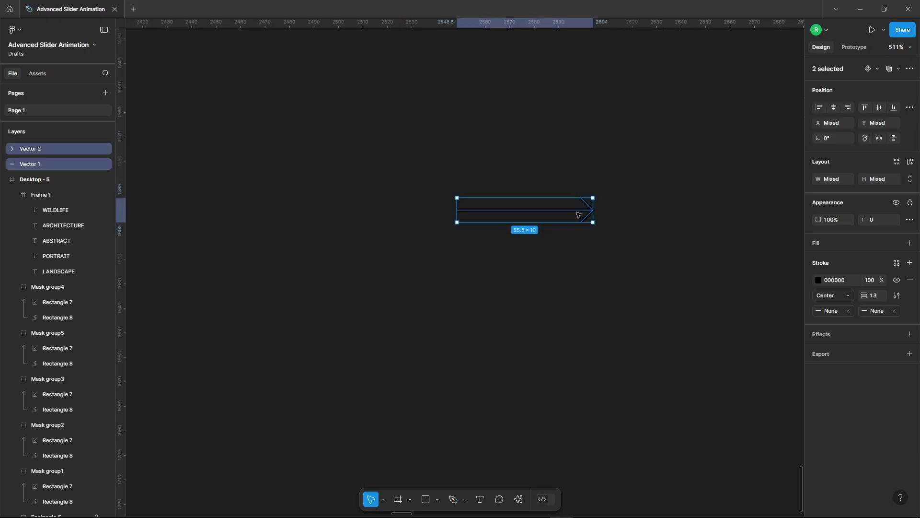
right_click(580, 195)
left_click(611, 291)
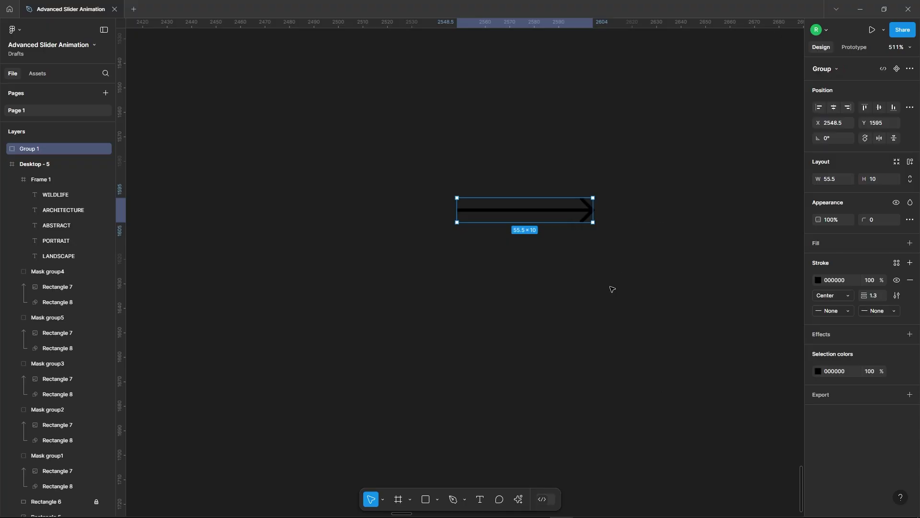
left_click(818, 280)
left_click_drag(746, 319, 644, 216)
left_click(793, 245)
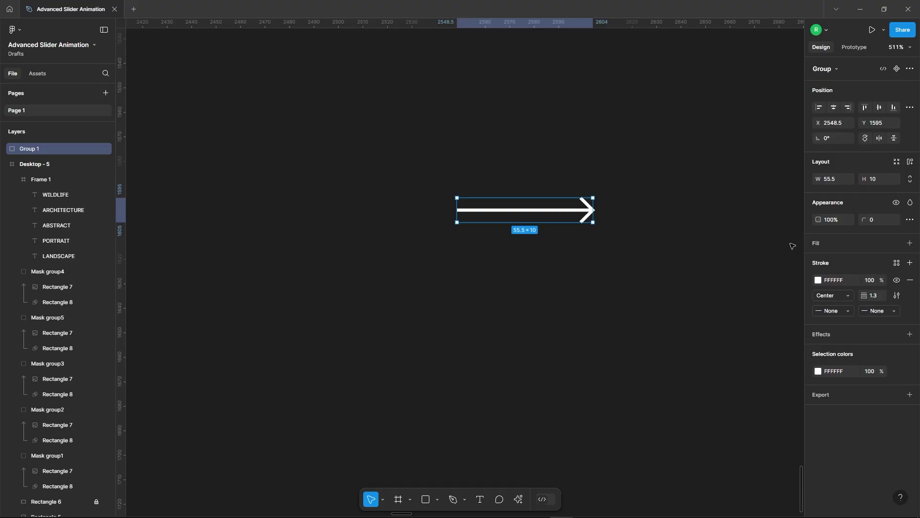
Draw a rectangle about 75 × 26 px around the arrow and set its fill to FFFFFF at 0% opacity.
left_click(711, 229)
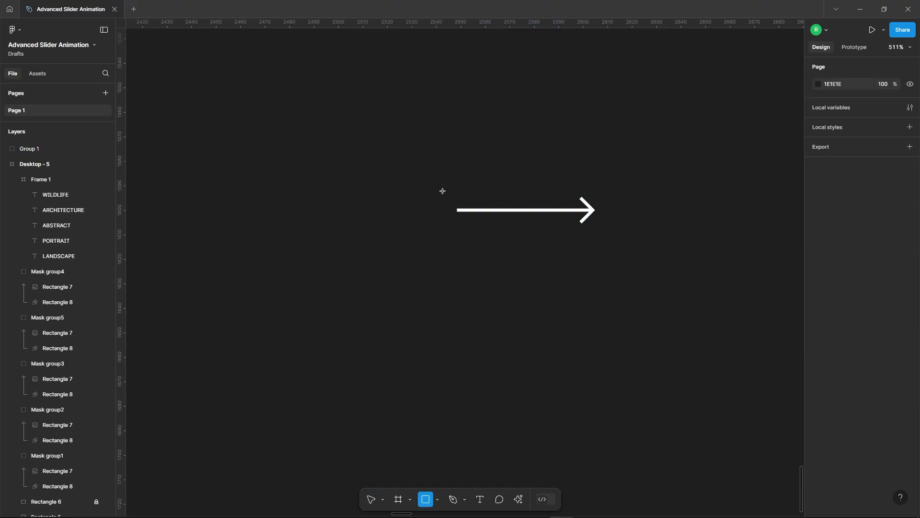
left_click_drag(436, 180, 620, 244)
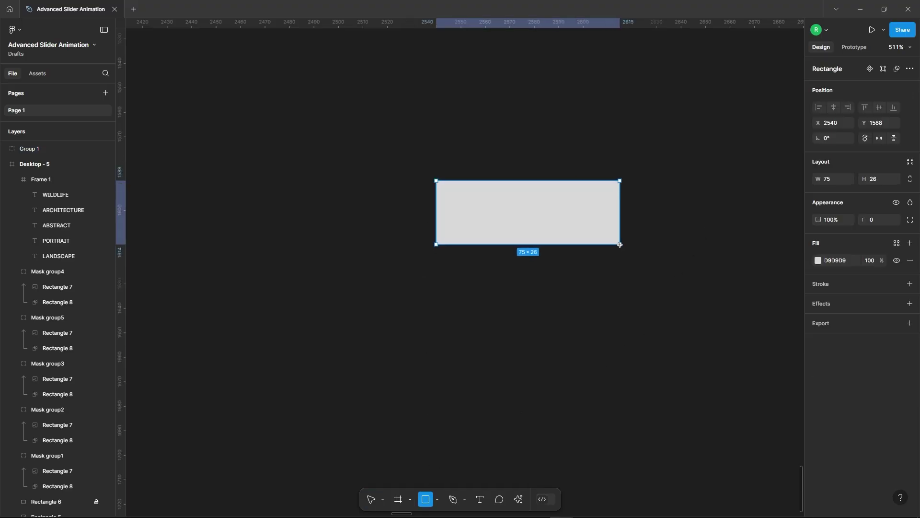
key("Return")
left_click(819, 261)
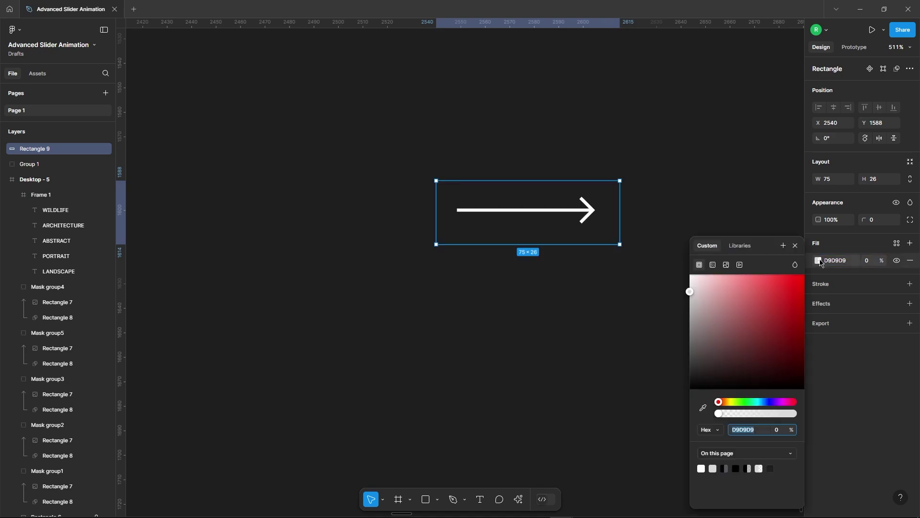
left_click_drag(756, 299, 579, 190)
left_click(796, 245)
Give the rectangle a white inside stroke of weight 1.5 and a corner radius of 56.
left_click(843, 286)
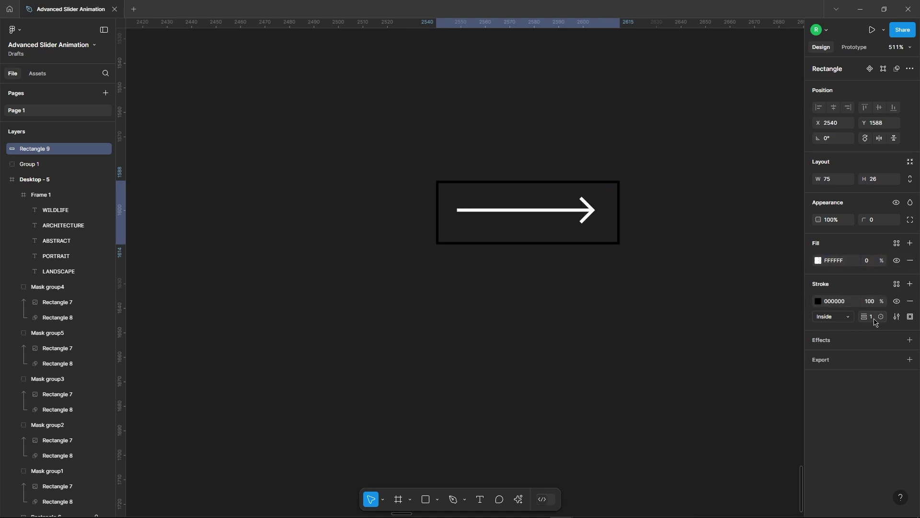
left_click(819, 304)
left_click(691, 273)
left_click(796, 244)
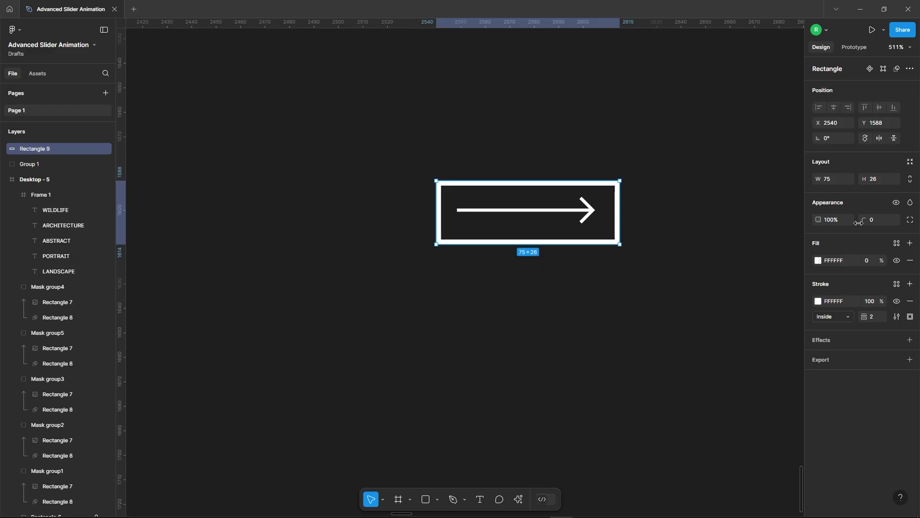
left_click_drag(858, 222, 406, 220)
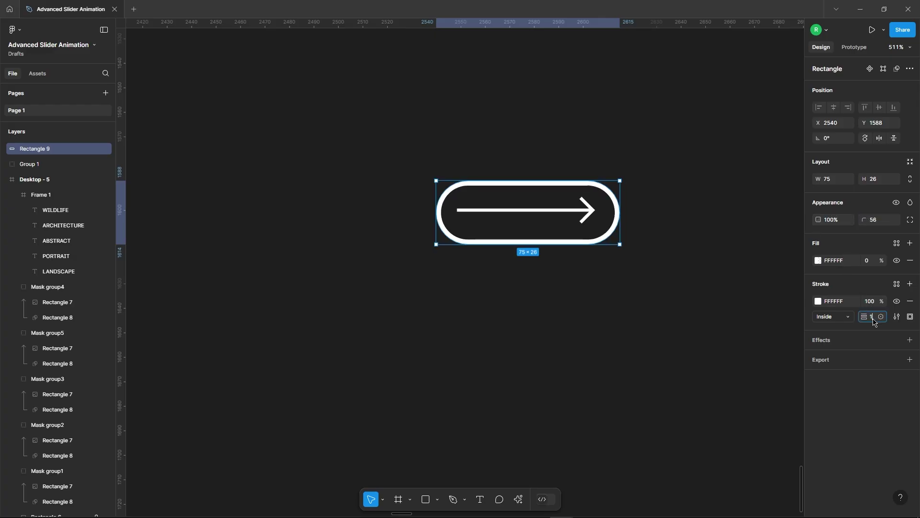
left_click(648, 167)
Widen the rounded rectangle on both sides of the arrow to 80 px.
scroll(647, 160, "up", 2)
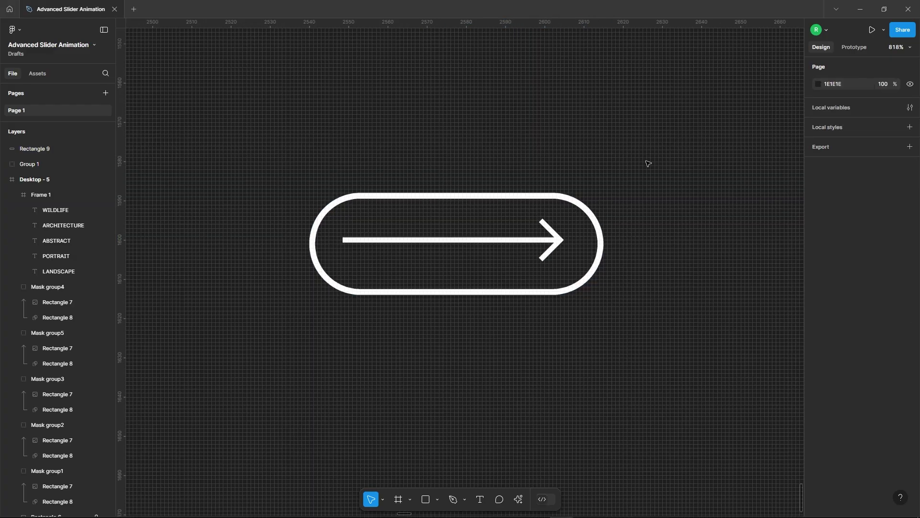
left_click(556, 240)
key("alt")
left_click(601, 244)
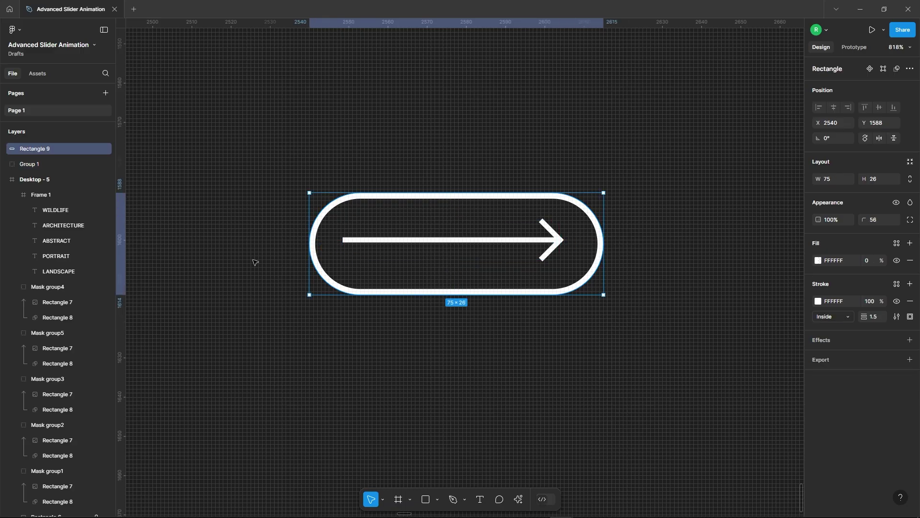
left_click_drag(604, 243, 607, 243)
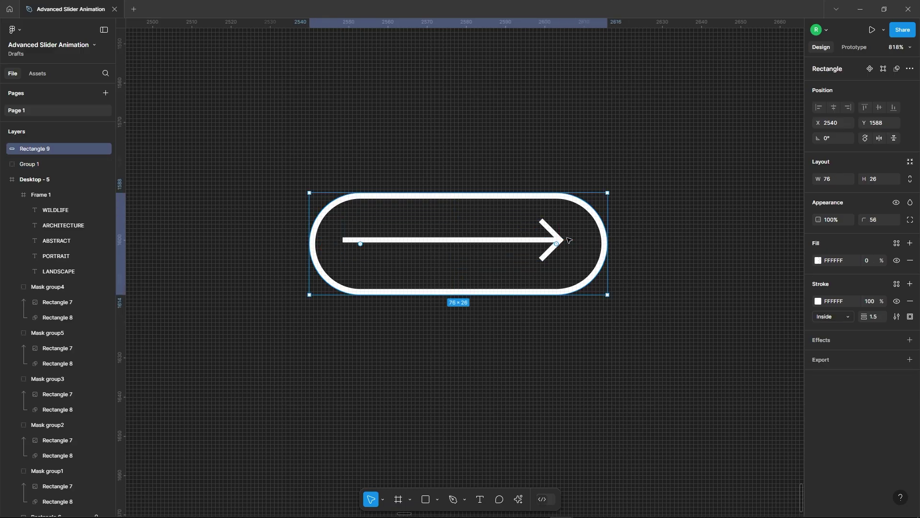
left_click_drag(309, 234, 291, 234)
key("alt")
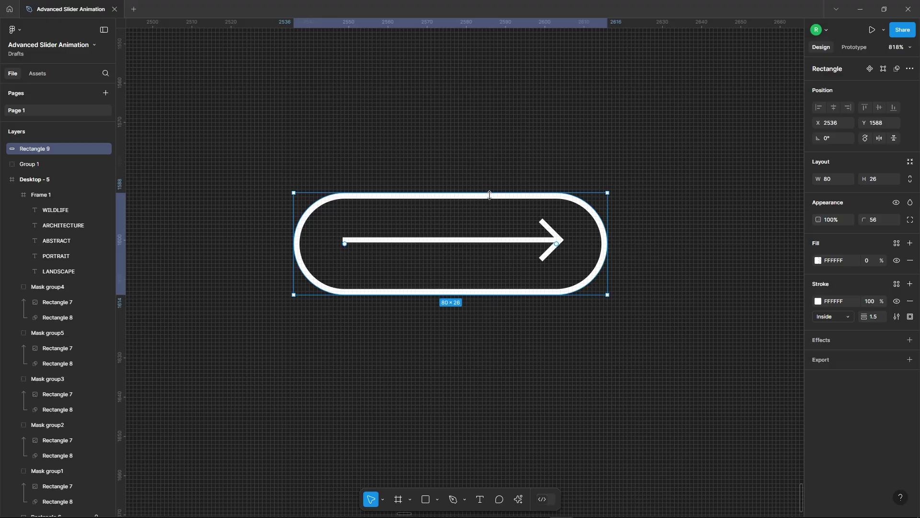
Set the pill's height to 30 px and the arrow's width to 56 px, leaving 12 px side and 10 px vertical margins.
left_click(501, 239)
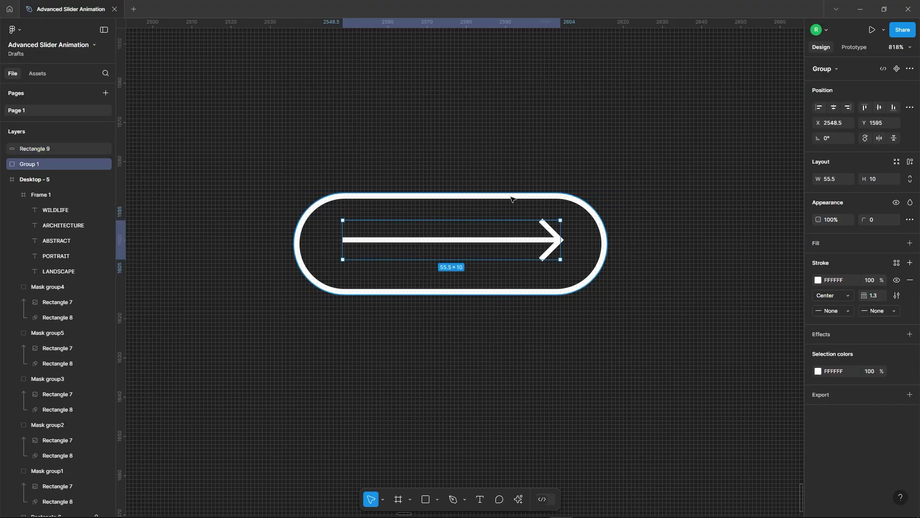
left_click(494, 194)
left_click_drag(492, 193, 491, 182)
key("alt")
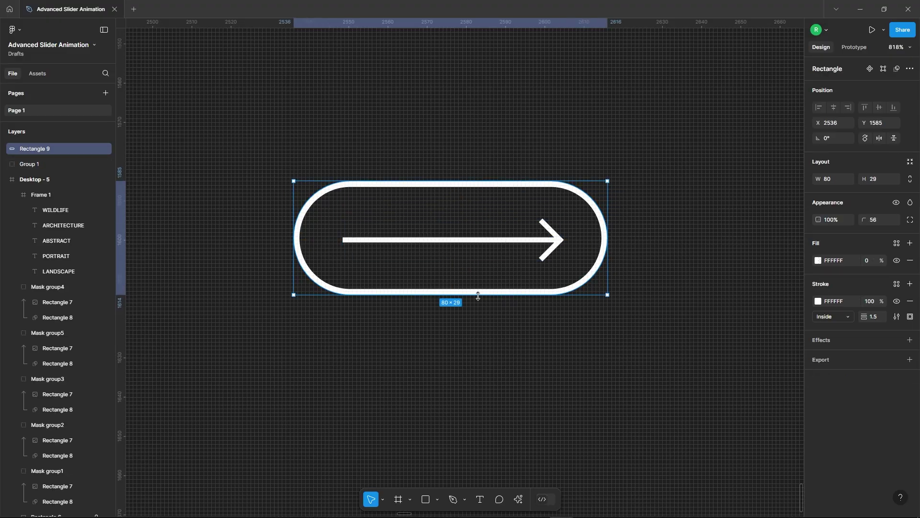
left_click(496, 239)
key("alt")
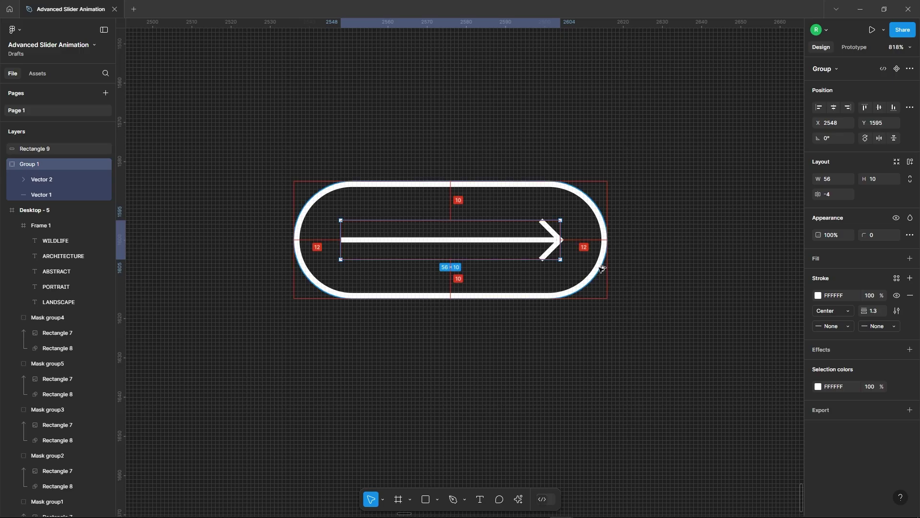
Wrap the pill and arrow in a frame and duplicate that frame 19 px to its right.
left_click(257, 140)
left_click_drag(181, 106, 708, 406)
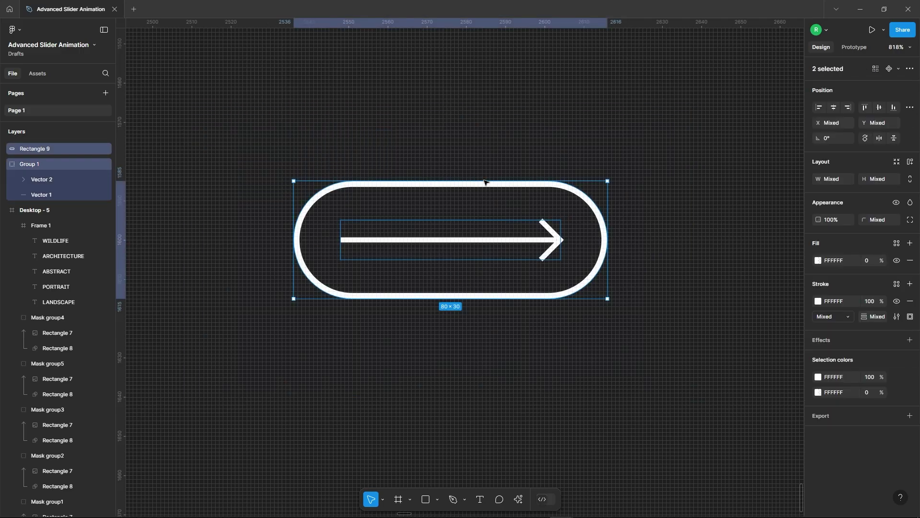
scroll(485, 191, "down", 5)
right_click(484, 214)
left_click(508, 292)
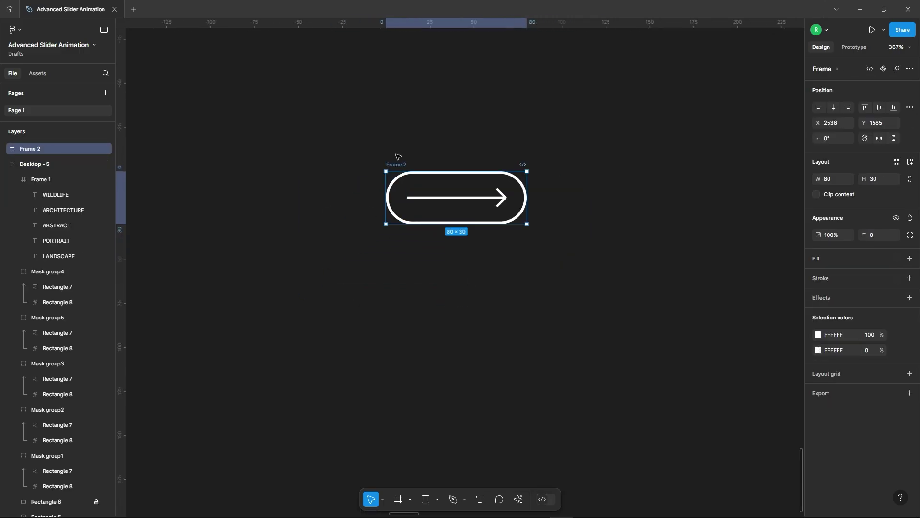
scroll(316, 203, "down", 1)
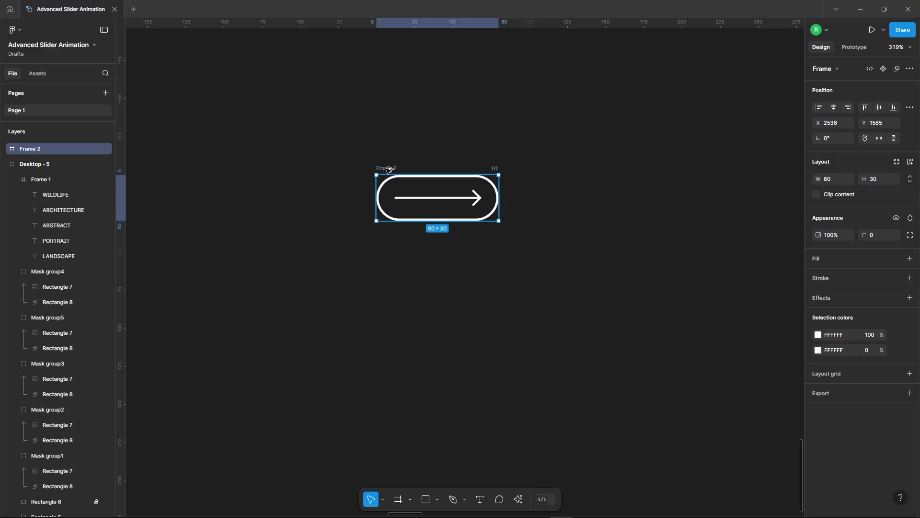
left_click_drag(388, 170, 540, 169)
scroll(657, 173, "up", 3)
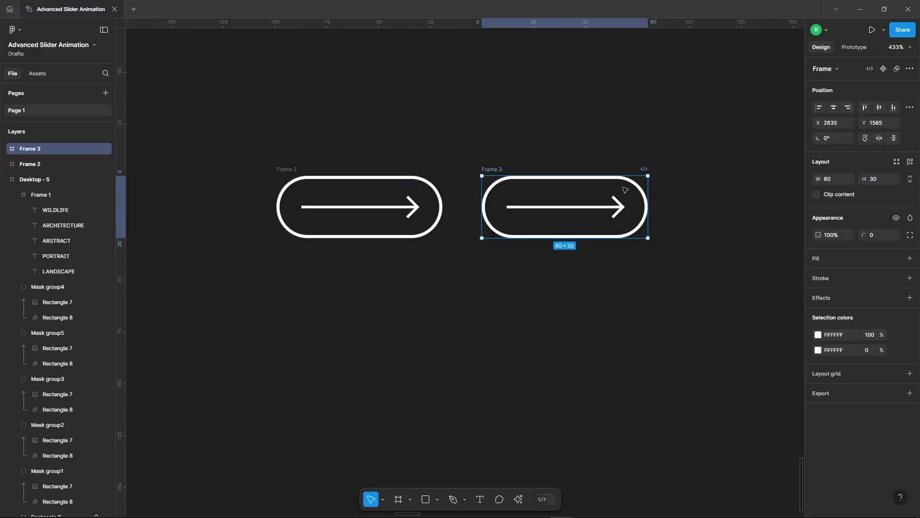
Set the fill opacity of the duplicated frame's pill to 100%.
left_click(637, 186)
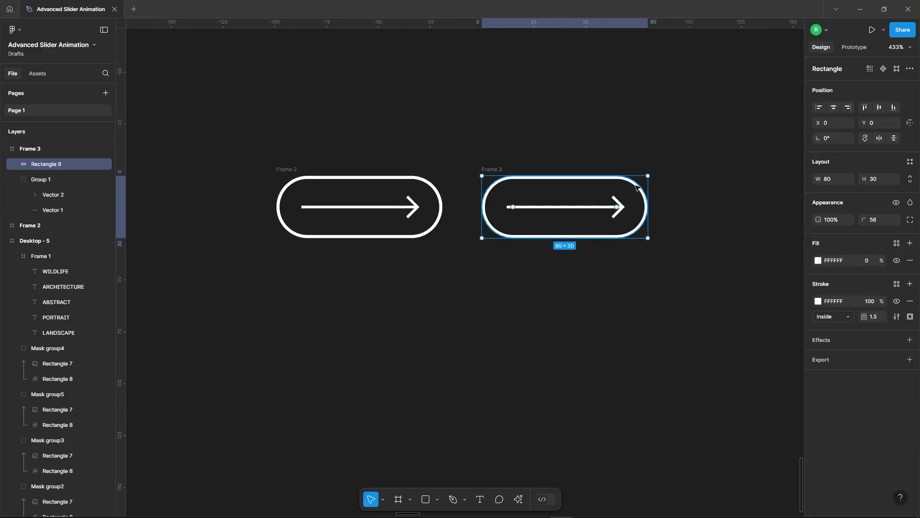
left_click(869, 264)
type("100")
key("Return")
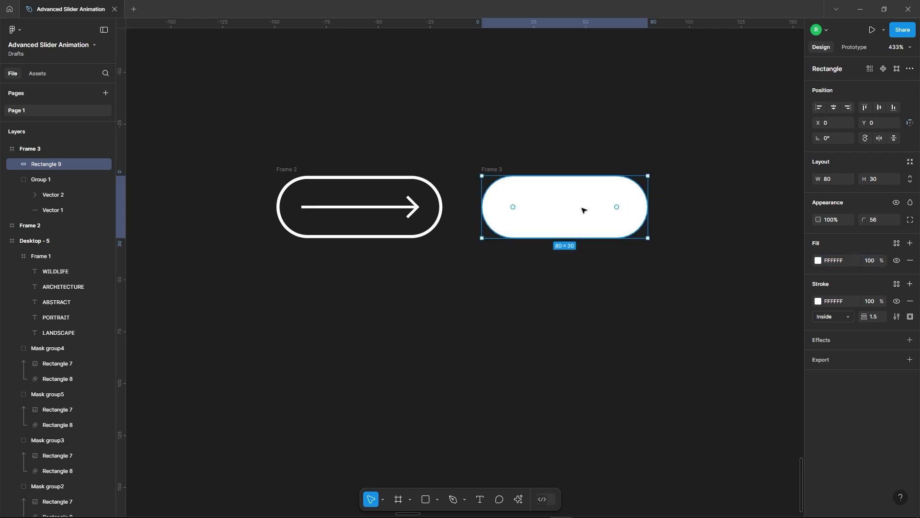
Set the duplicated arrow's stroke to black (000000) and bring it in front of the white pill.
left_click(71, 183)
left_click(818, 295)
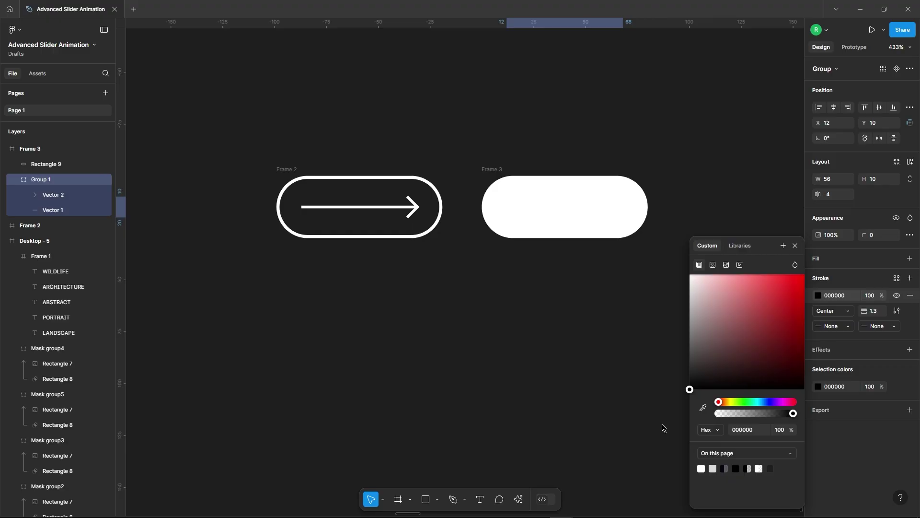
left_click(795, 246)
right_click(605, 225)
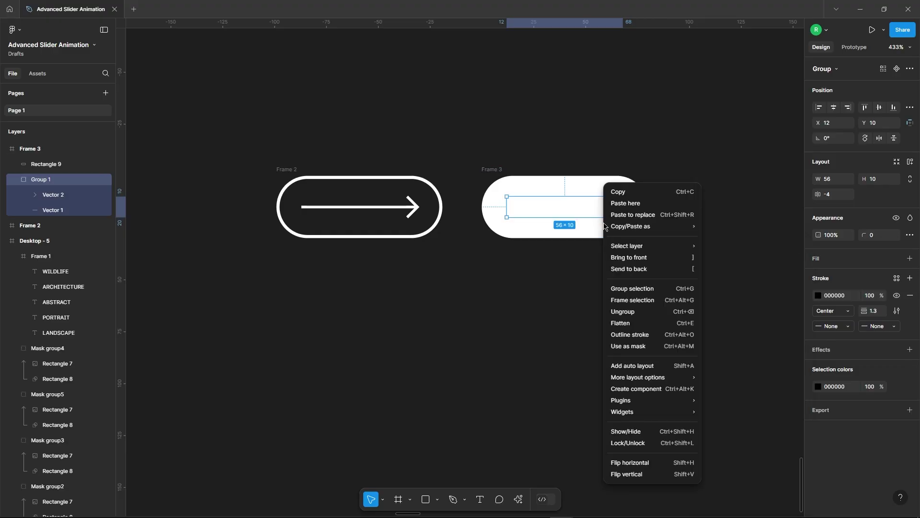
left_click(627, 257)
left_click(690, 240)
Bring the white arrow in Frame 2 in front of its outlined pill.
left_click(420, 215)
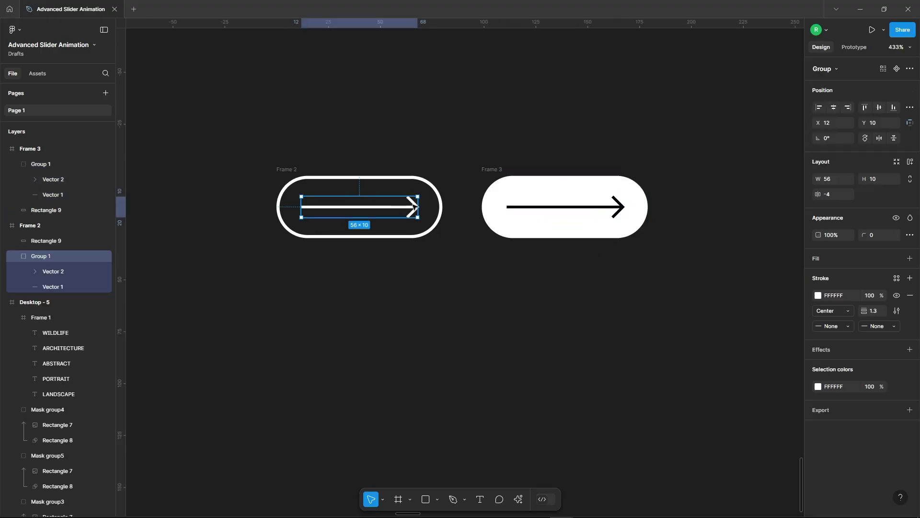
right_click(416, 211)
left_click(434, 257)
Combine Frame 2 and Frame 3 into a component set.
left_click(234, 101)
left_click_drag(234, 101, 681, 290)
left_click(899, 70)
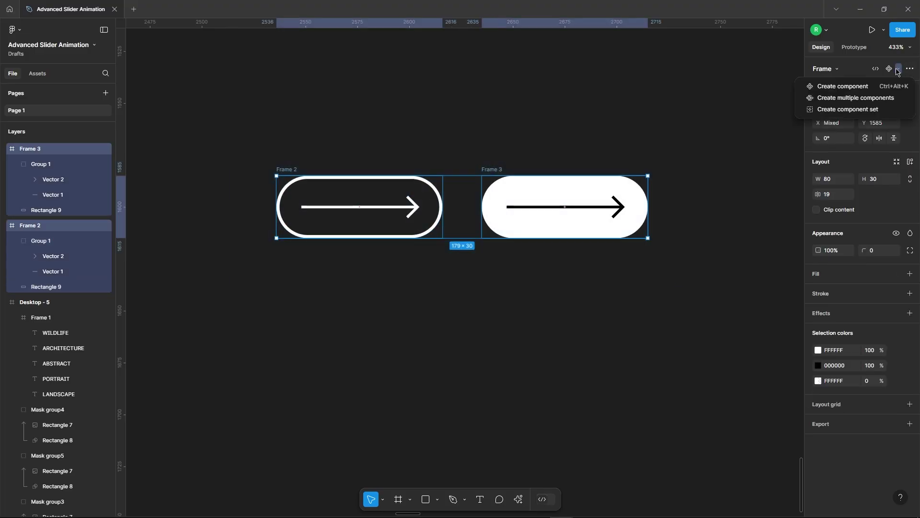
left_click(841, 114)
scroll(621, 290, "down", 2)
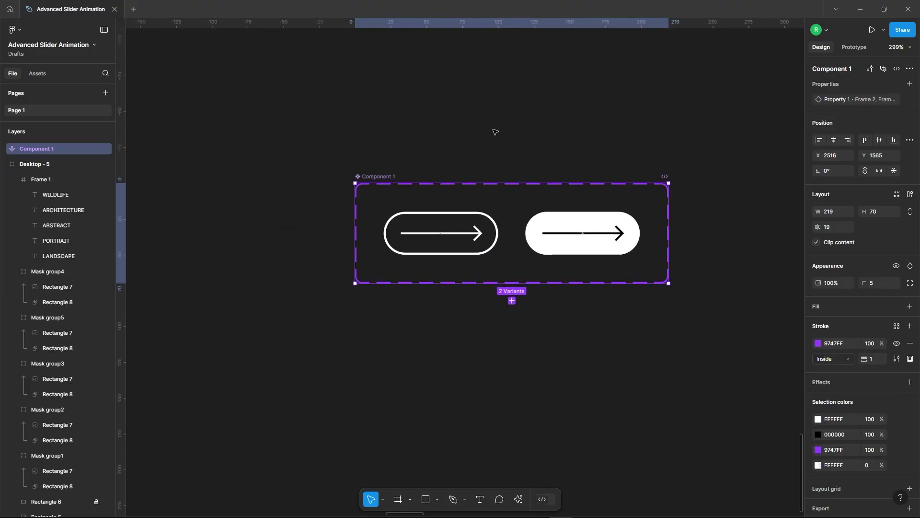
left_click(495, 132)
Connect the outlined arrow variant Frame 2 to Frame 3 with a Change to interaction triggered while hovering.
left_click(474, 237)
left_click(855, 50)
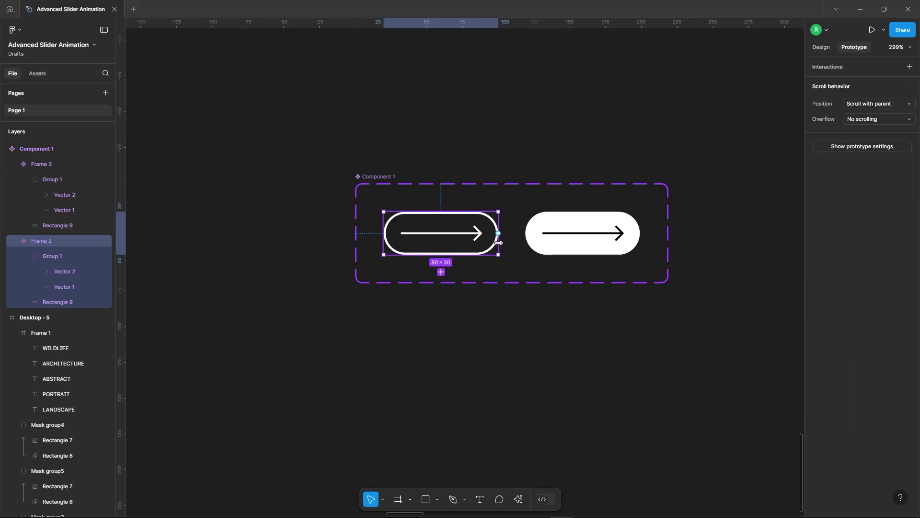
left_click_drag(498, 234, 582, 233)
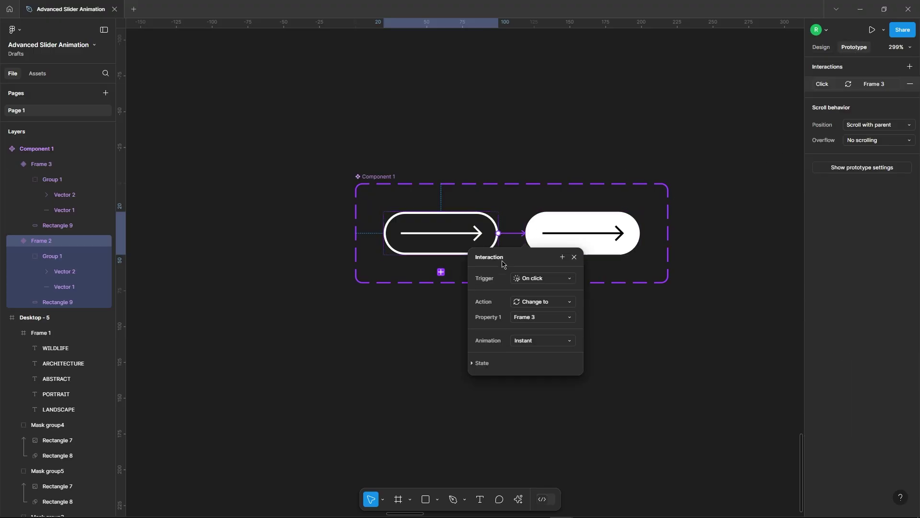
left_click(547, 280)
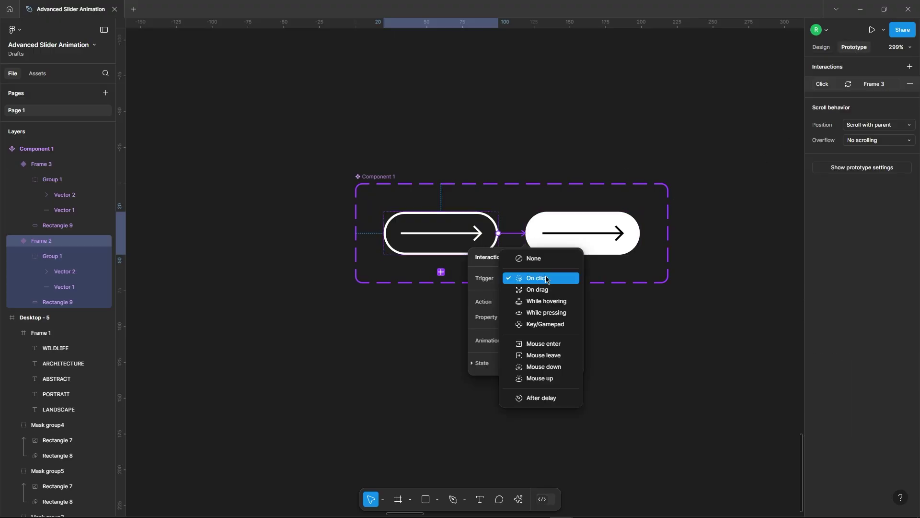
left_click(550, 301)
Set the hover interaction's animation to Smart animate with an Ease in curve and a 150 ms duration.
left_click(552, 338)
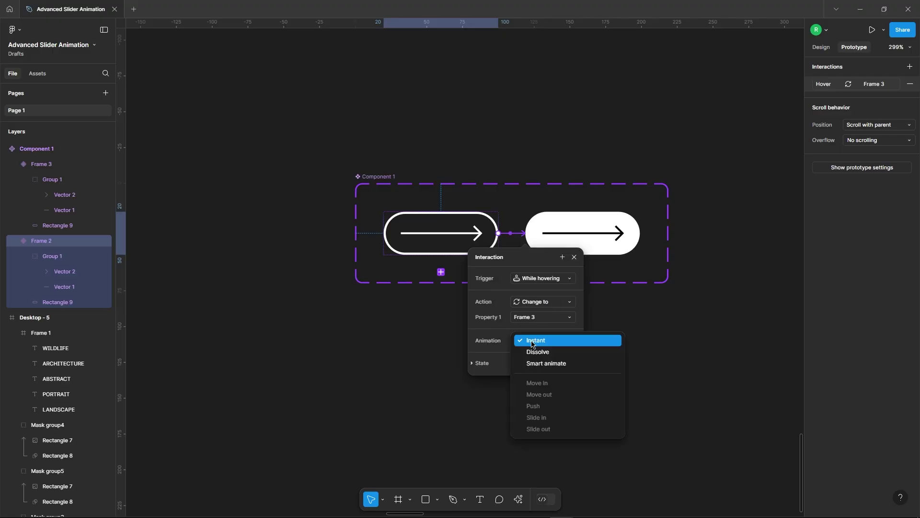
left_click(536, 362)
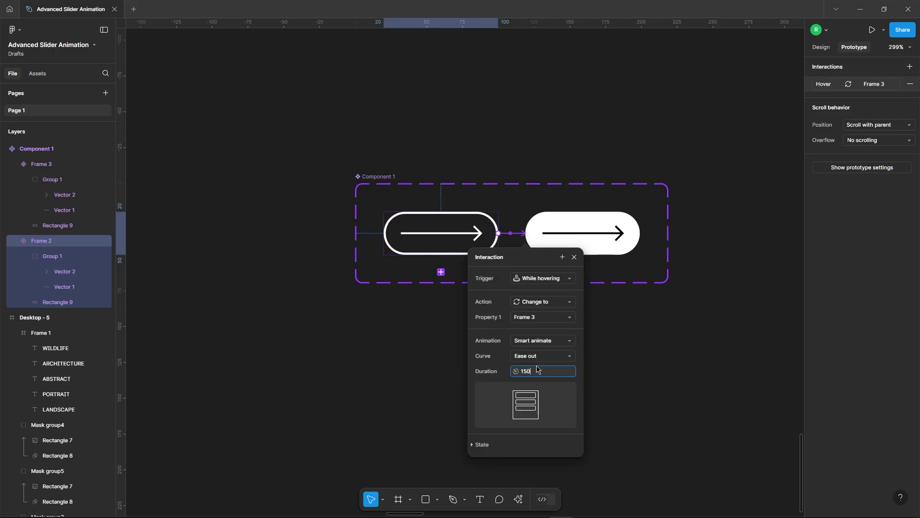
key("Return")
left_click(543, 357)
left_click(542, 344)
left_click(671, 344)
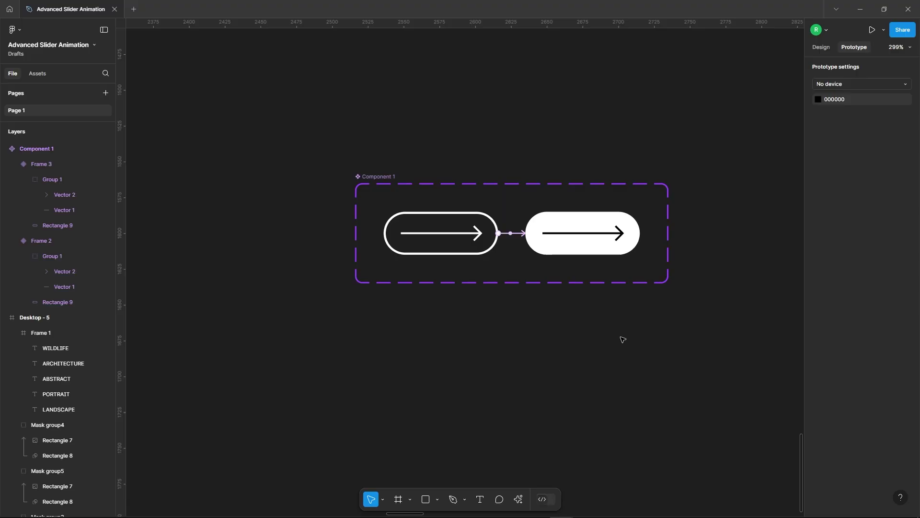
Place an instance of Component 1 from the local assets on the canvas below Desktop - 2.
scroll(537, 321, "down", 10)
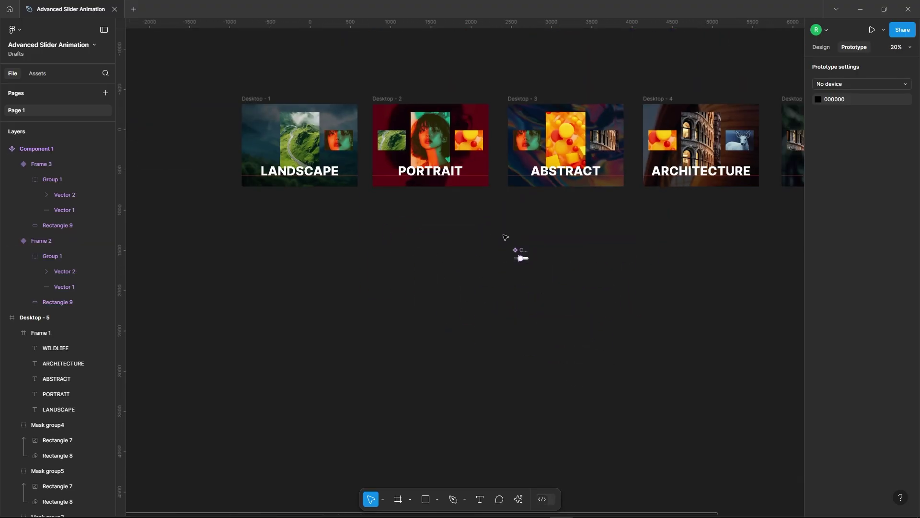
left_click(37, 74)
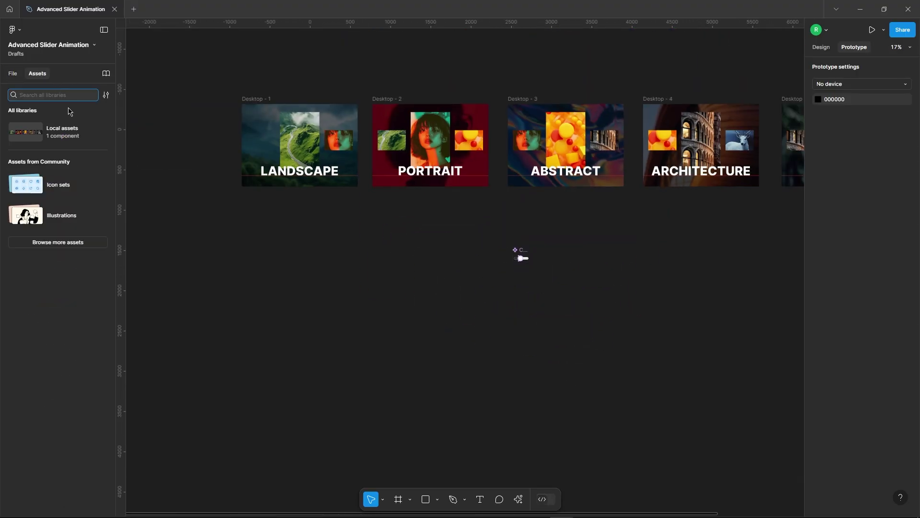
left_click(58, 132)
left_click_drag(379, 233, 389, 219)
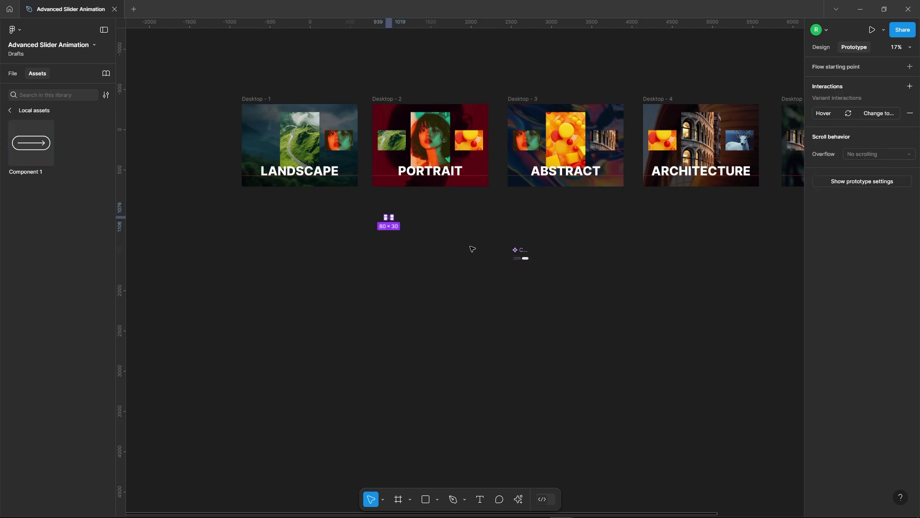
left_click(467, 239)
Move the arrow button instance into Desktop - 2, onto the lower right corner of the yellow-and-red image card.
scroll(421, 198, "up", 4)
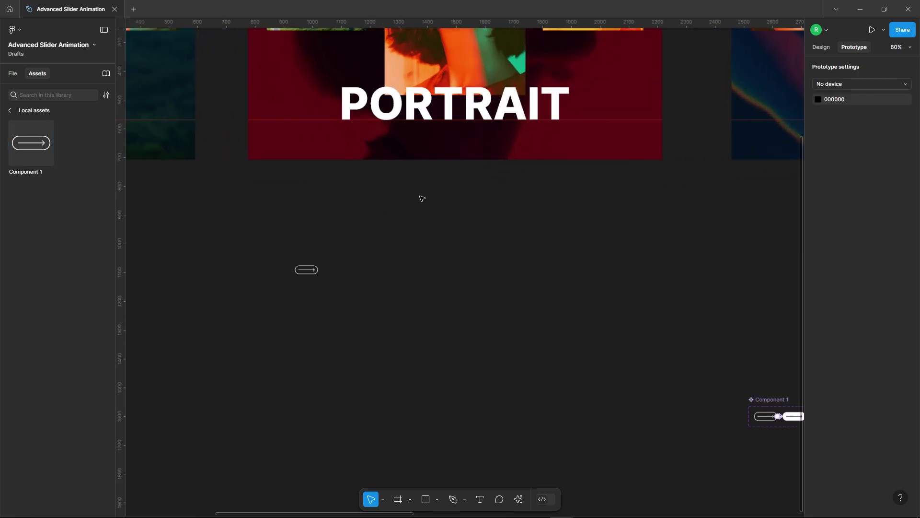
left_click(811, 48)
left_click_drag(306, 270, 627, 56)
scroll(694, 179, "up", 5)
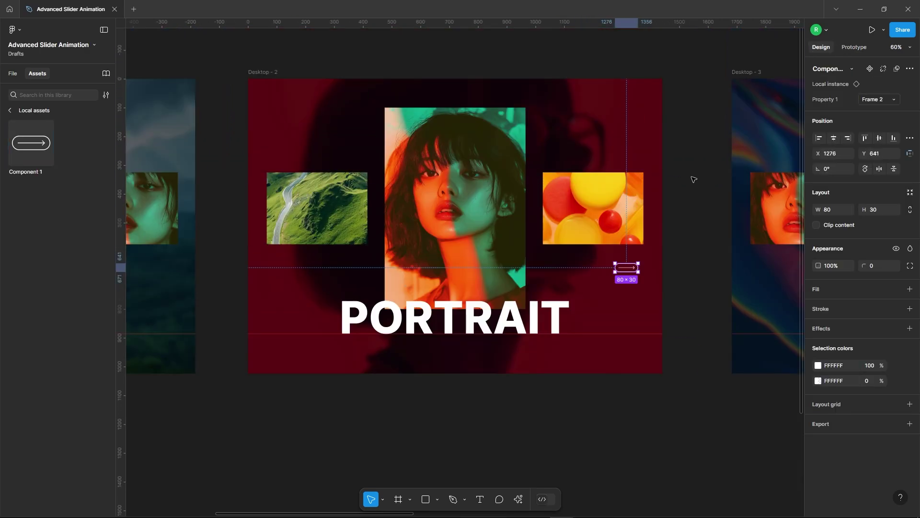
scroll(653, 246, "up", 5)
left_click_drag(545, 324, 563, 215)
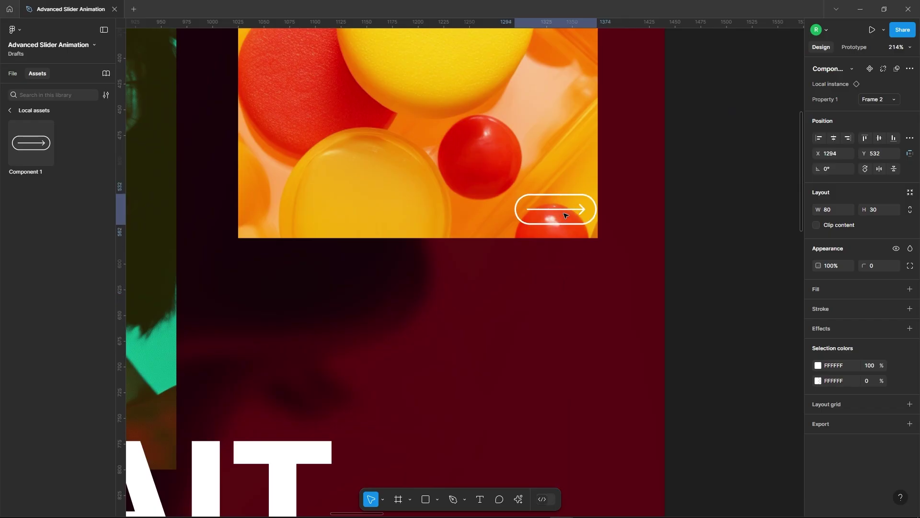
Align the arrow button's right edge with the image card and place it 20 px below the card, at X 1295, Y 595.
scroll(575, 214, "up", 10)
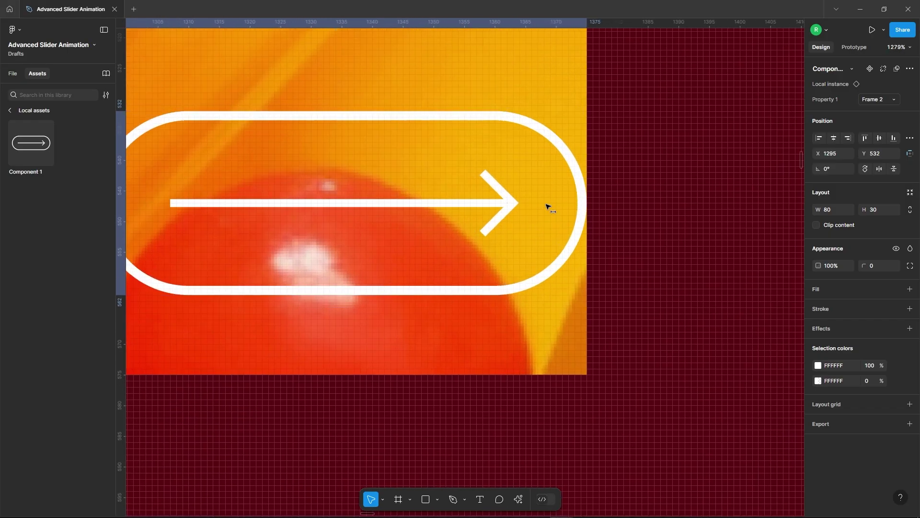
left_click_drag(542, 193, 538, 388)
scroll(530, 143, "down", 3)
key("shift+Down")
key("shift+Down")
key("shift+Down")
key("Down")
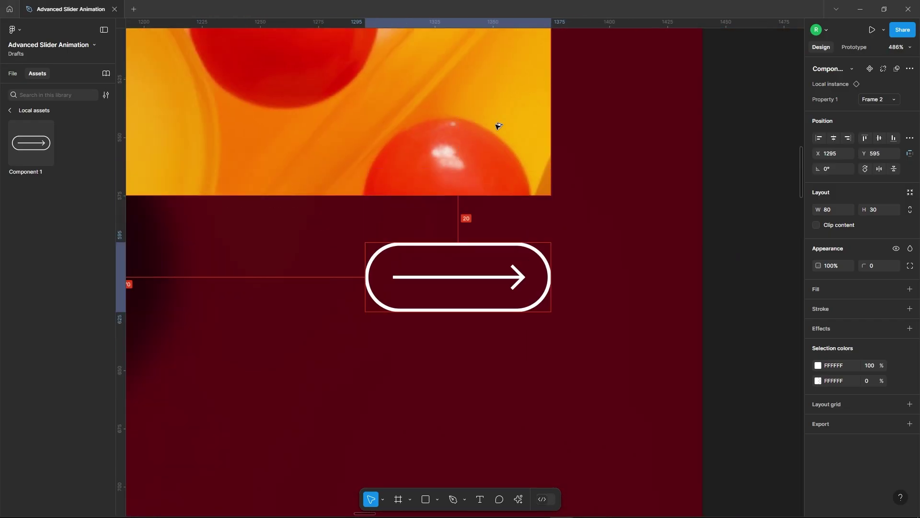
Duplicate the arrow button below Desktop - 2's landscape card, aligned with the card's left edge, and flip it horizontally.
scroll(498, 126, "down", 10)
left_click_drag(695, 223, 348, 250)
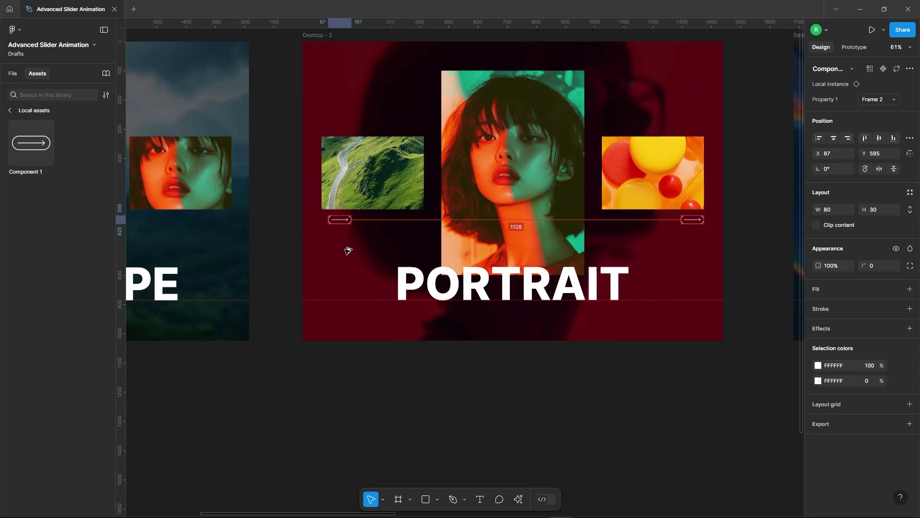
scroll(297, 211, "up", 7)
right_click(470, 161)
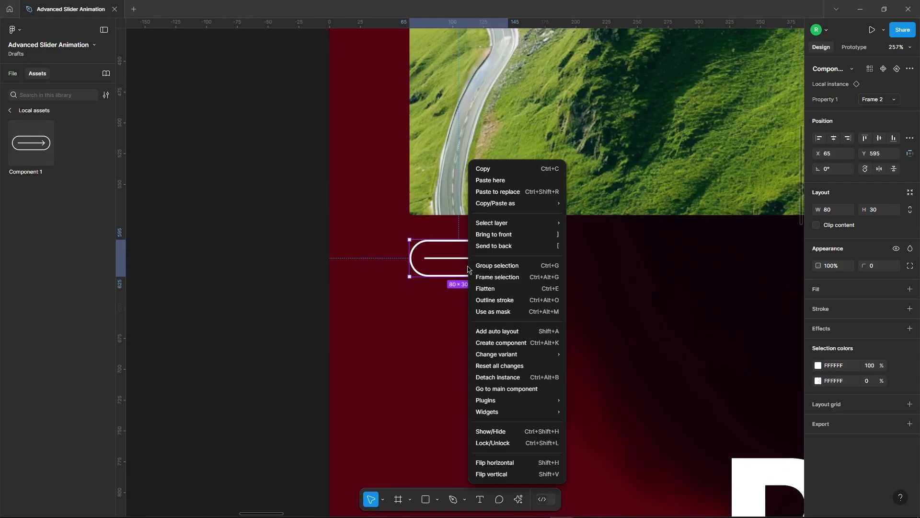
left_click(495, 462)
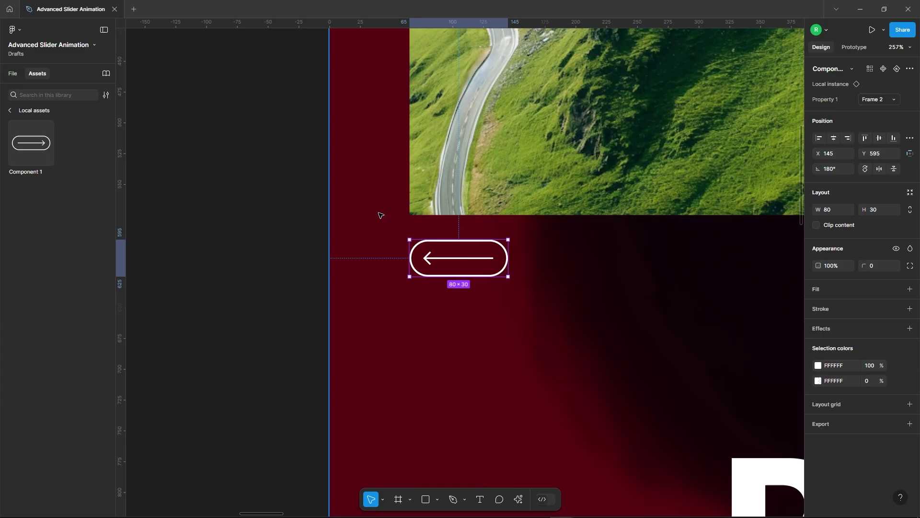
scroll(493, 389, "down", 10)
left_click(494, 389)
Copy both arrow buttons of Desktop - 2 and paste them into Desktop - 1.
left_click(295, 210)
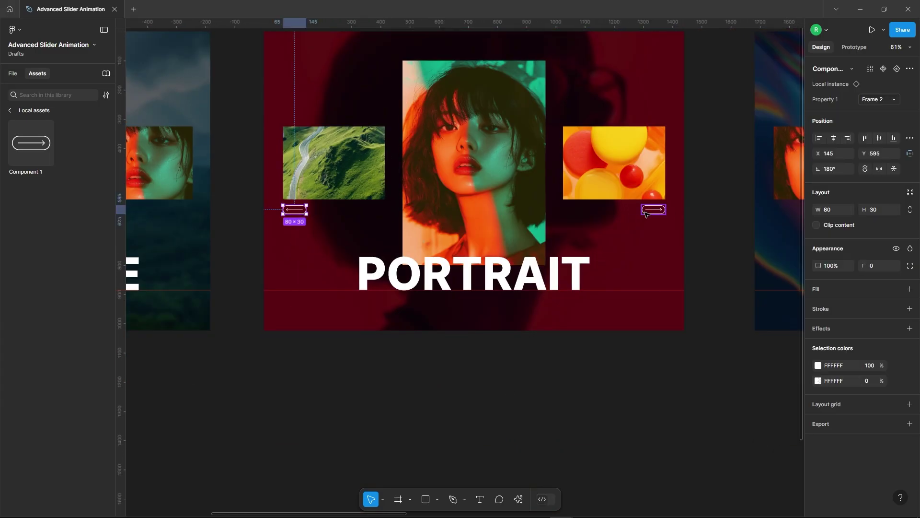
left_click(651, 210, "shift")
right_click(648, 215)
left_click(677, 157)
scroll(307, 264, "down", 6)
left_click(401, 297)
scroll(632, 315, "down", 2)
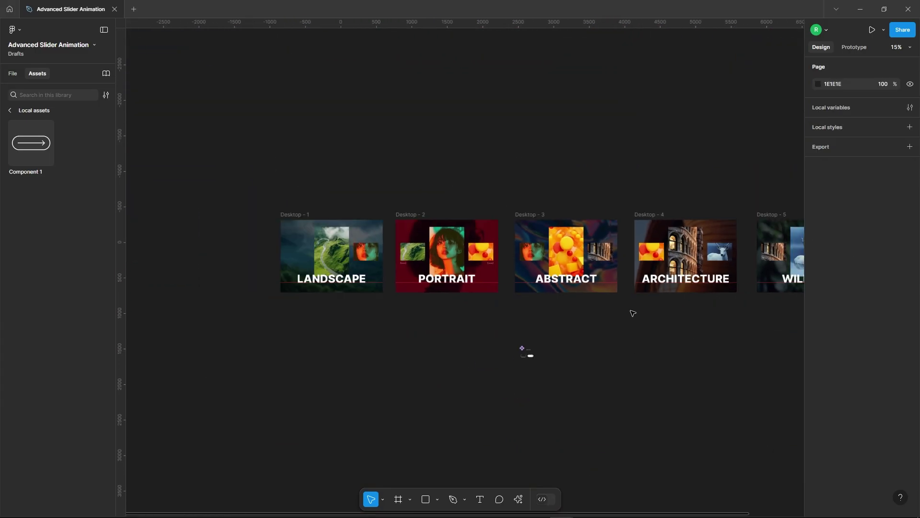
scroll(346, 280, "up", 4)
left_click(241, 158)
key("ctrl+v")
scroll(290, 192, "right", 5)
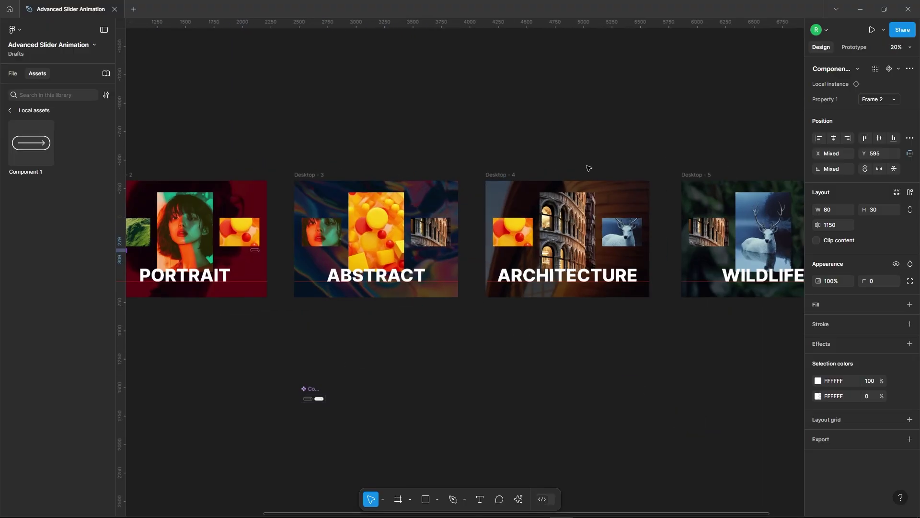
Paste the copied pair of arrow buttons into Desktop - 3, Desktop - 4 and Desktop - 5.
left_click(307, 175)
key("ctrl+v")
left_click(500, 174)
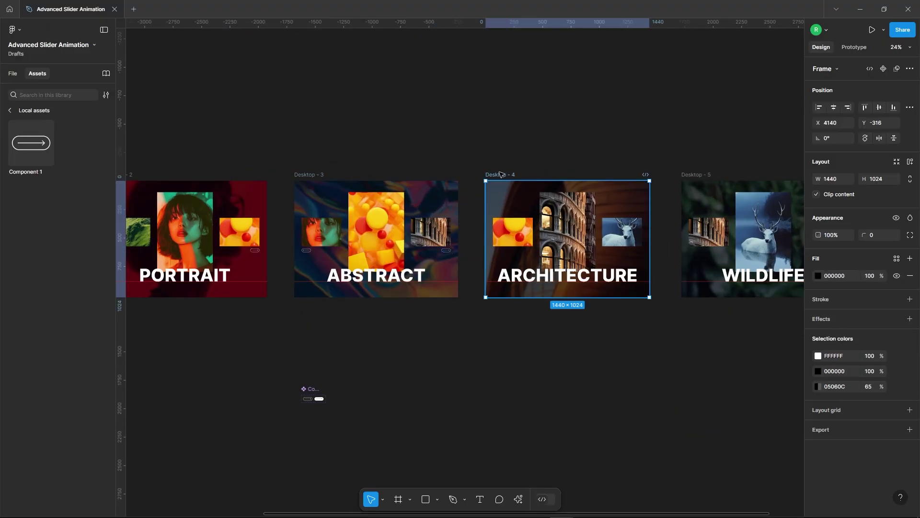
key("ctrl+v")
left_click(699, 175)
scroll(709, 173, "down", 4)
scroll(759, 158, "up", 4)
key("ctrl+v")
left_click(687, 195)
scroll(629, 266, "up", 4)
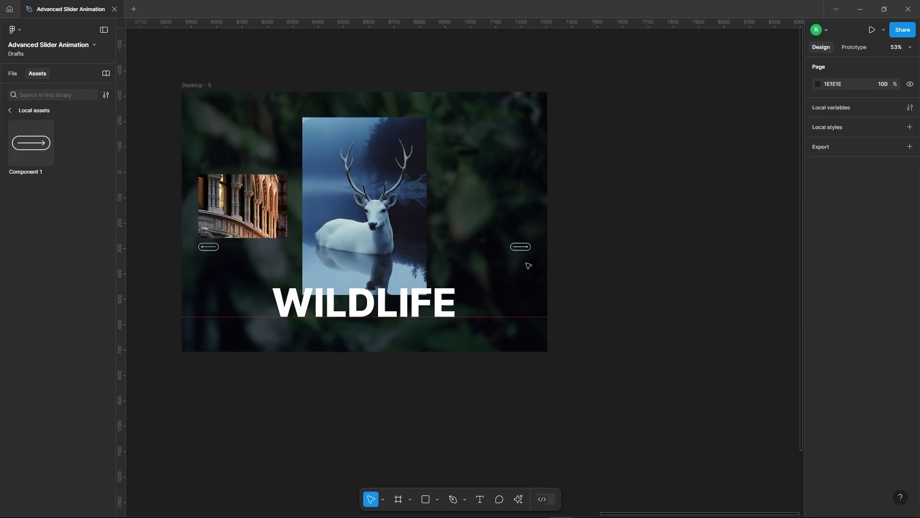
Move the right-pointing arrow button of Desktop - 5 out past the frame's right edge.
left_click(521, 248)
scroll(521, 257, "up", 8)
left_click_drag(503, 209, 661, 203)
scroll(725, 225, "down", 10)
left_click(733, 362)
Move the left-pointing arrow button of Desktop - 1 out past the frame's left edge, to about X -84, Y 595.
scroll(252, 207, "up", 5)
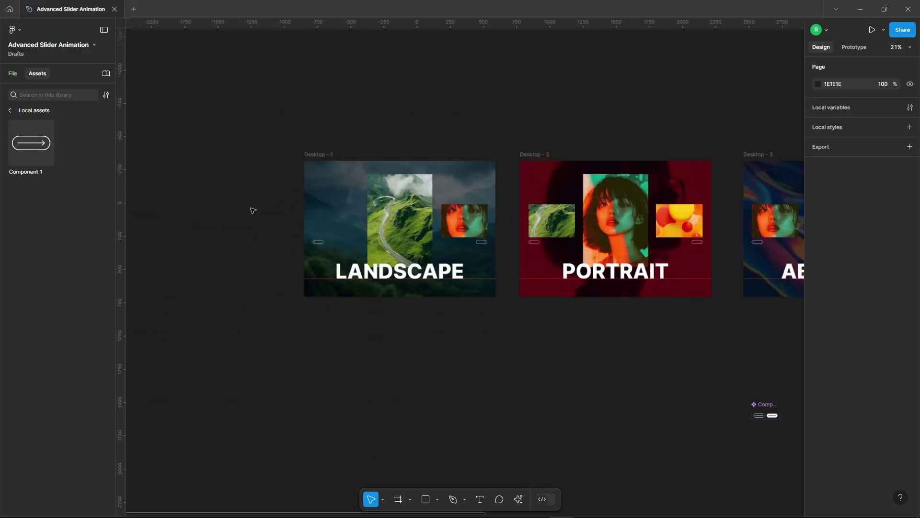
left_click(421, 279)
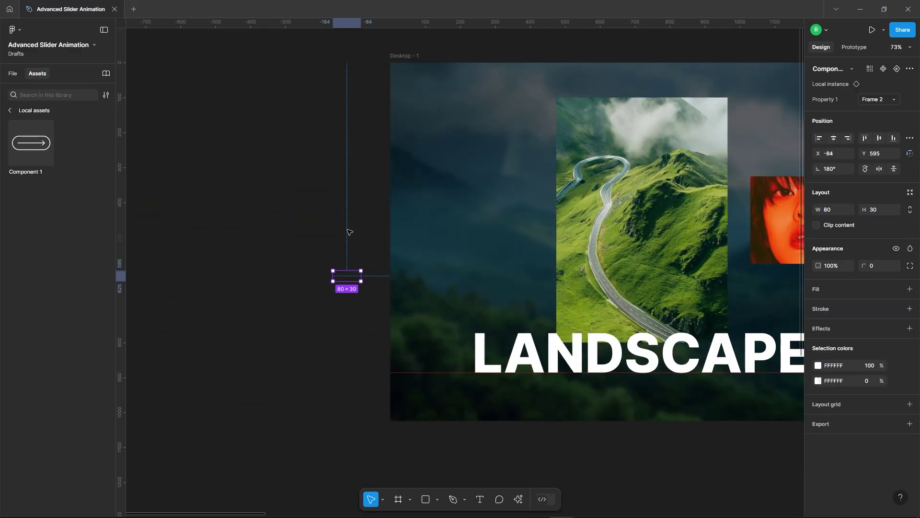
left_click(263, 237)
Move the Component 1 set from below the desktop frames to the empty canvas above and left of Desktop - 1.
scroll(263, 236, "down", 5)
left_click(443, 269)
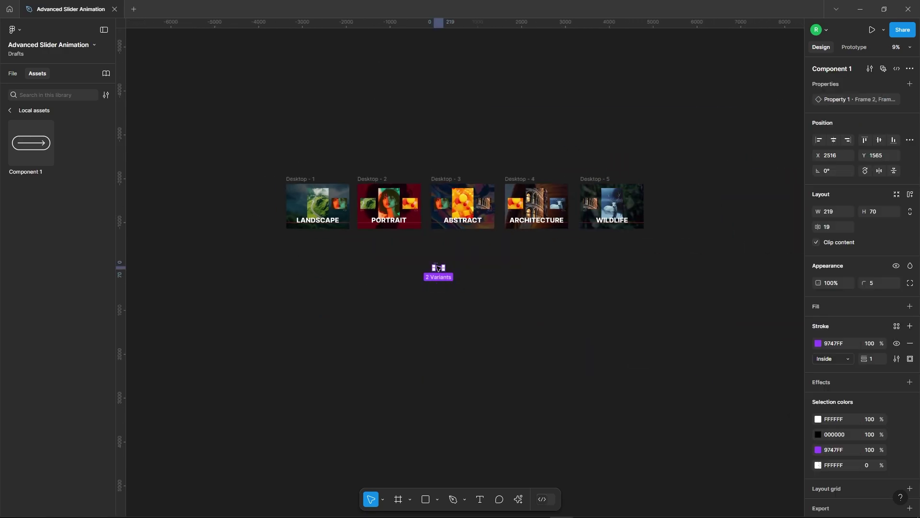
left_click_drag(439, 268, 256, 139)
left_click(307, 149)
Add an on-click prototype link from Desktop - 1's right-pointing arrow button that navigates to Desktop - 2.
scroll(324, 197, "up", 4)
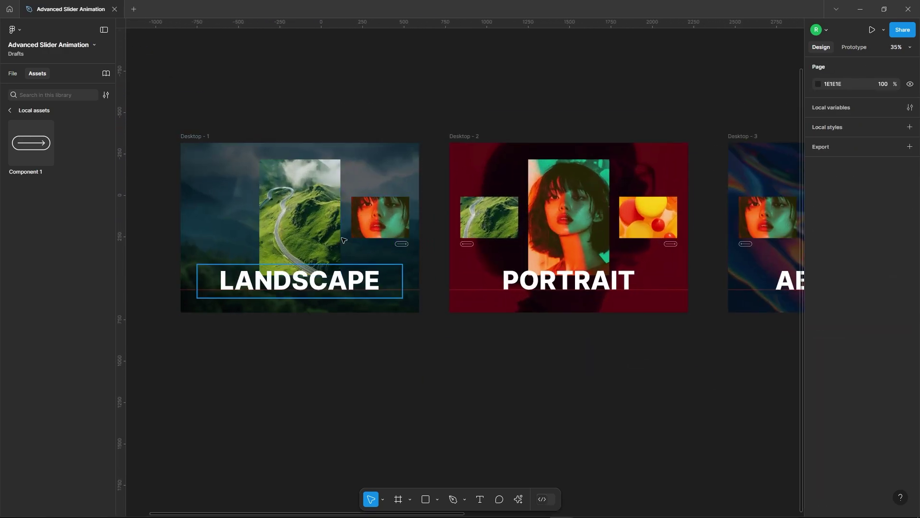
scroll(343, 239, "down", 4)
scroll(343, 198, "up", 4)
scroll(343, 198, "down", 2)
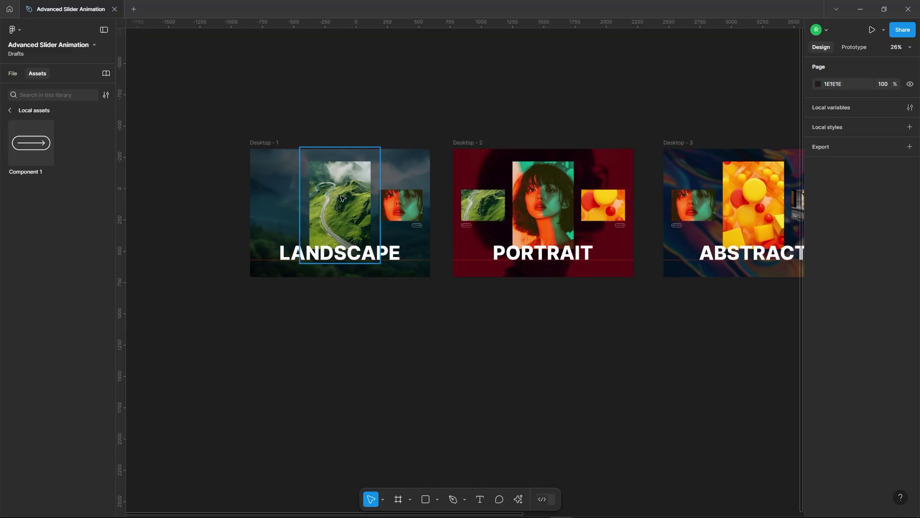
scroll(344, 198, "up", 2)
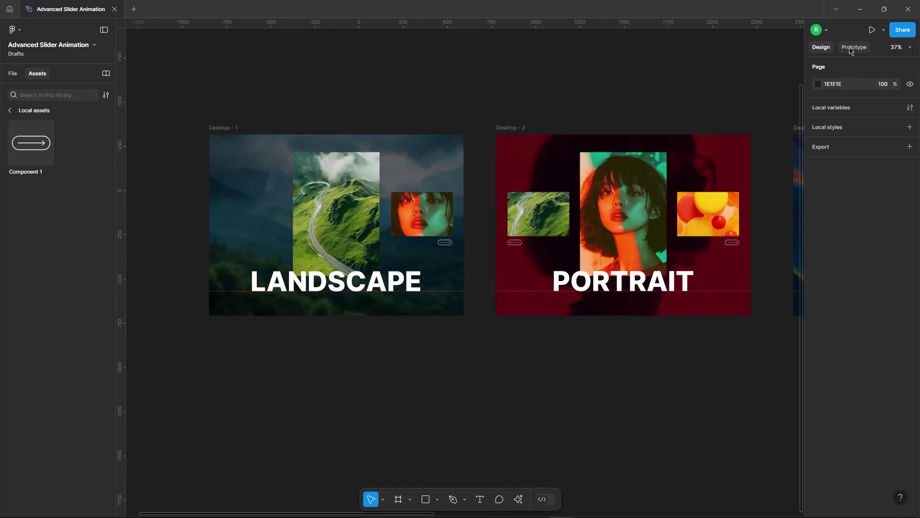
left_click(851, 50)
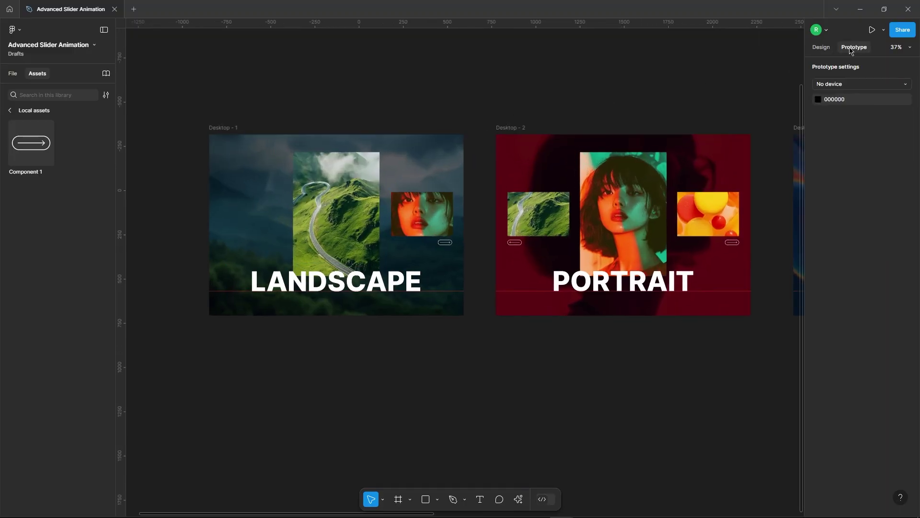
left_click(444, 245)
scroll(463, 248, "up", 2)
left_click_drag(448, 240, 553, 154)
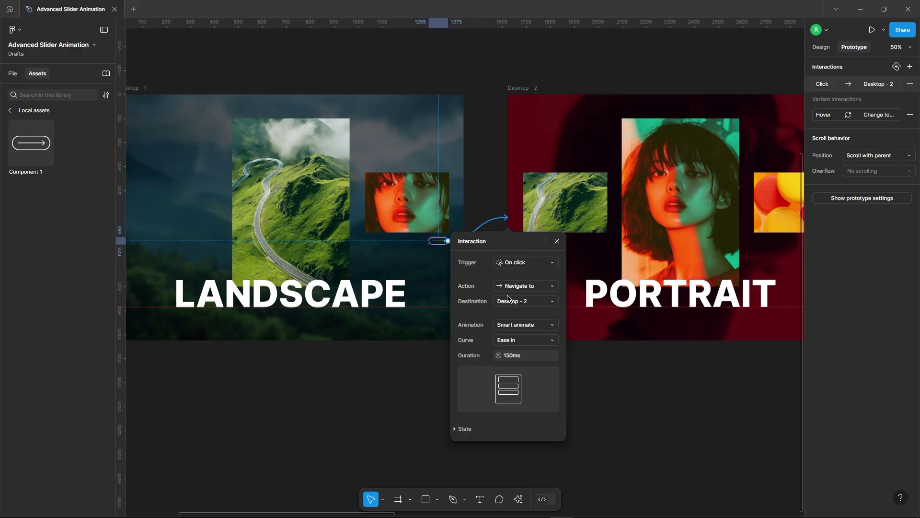
Give the link's Smart animate transition a custom bezier curve of 0.91, 0, 0.13, 1 and a 1250 ms duration.
left_click(519, 339)
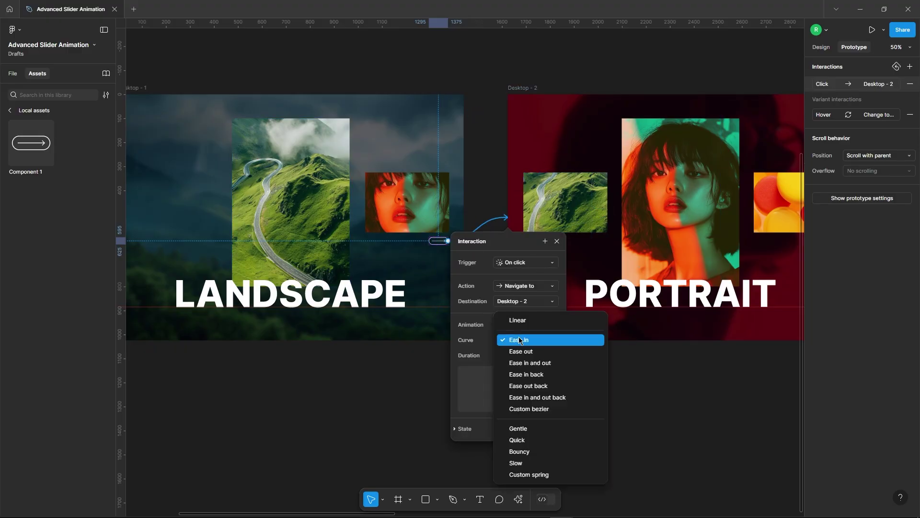
left_click(536, 409)
scroll(580, 342, "down", 1)
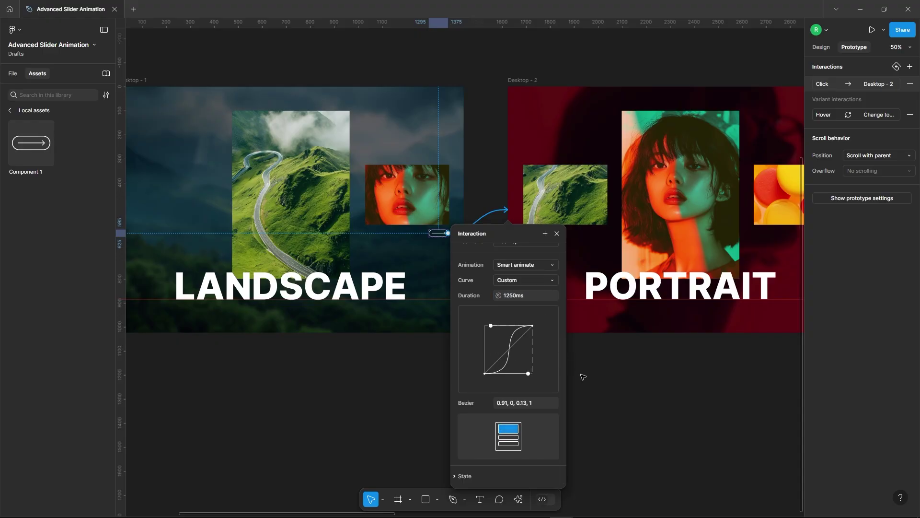
scroll(582, 377, "down", 3)
left_click(626, 354)
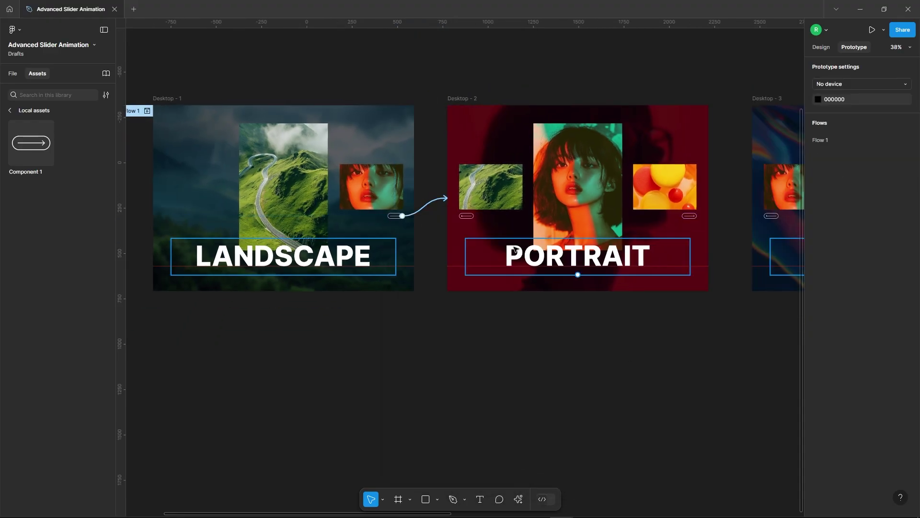
Link Desktop - 2's left-pointing arrow button back to Desktop - 1 on click, with the 1250 ms custom-curve Smart animate transition.
left_click(466, 217)
left_click_drag(459, 215, 361, 175)
scroll(445, 329, "up", 3)
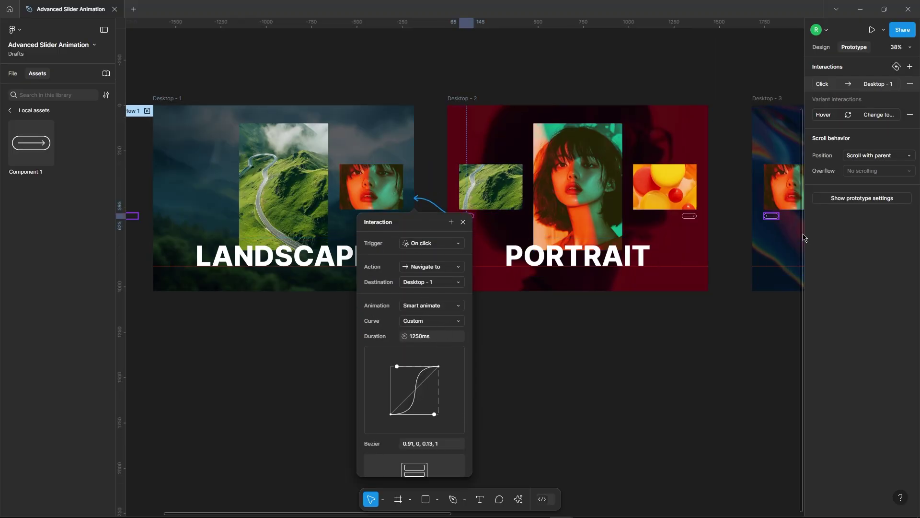
Link Desktop - 2's right-pointing arrow button to Desktop - 3 as an on-click prototype connection.
left_click(689, 217)
scroll(278, 127, "down", 3)
scroll(605, 164, "up", 3)
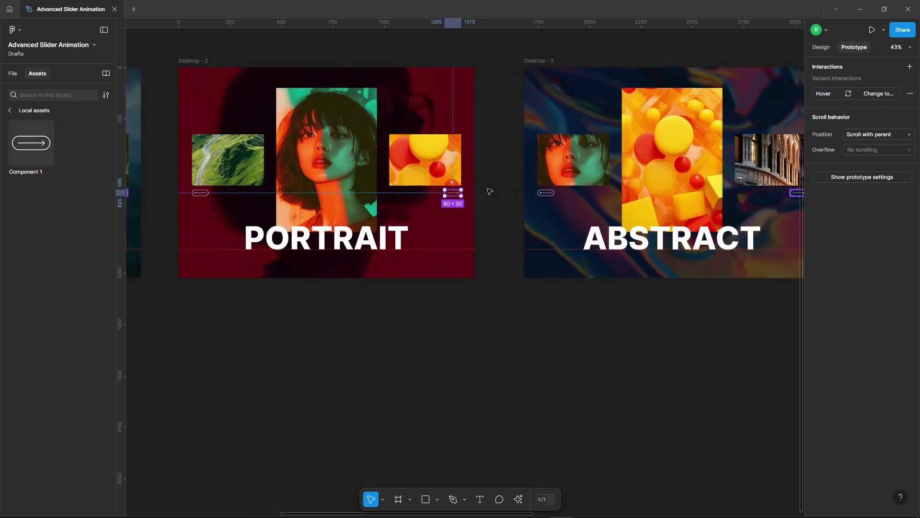
left_click_drag(461, 192, 542, 110)
left_click(654, 333)
Link Desktop - 3's left-pointing arrow button back to Desktop - 2 on click, with the 1250 ms custom-curve Smart animate transition.
scroll(655, 333, "down", 2)
scroll(503, 202, "up", 4)
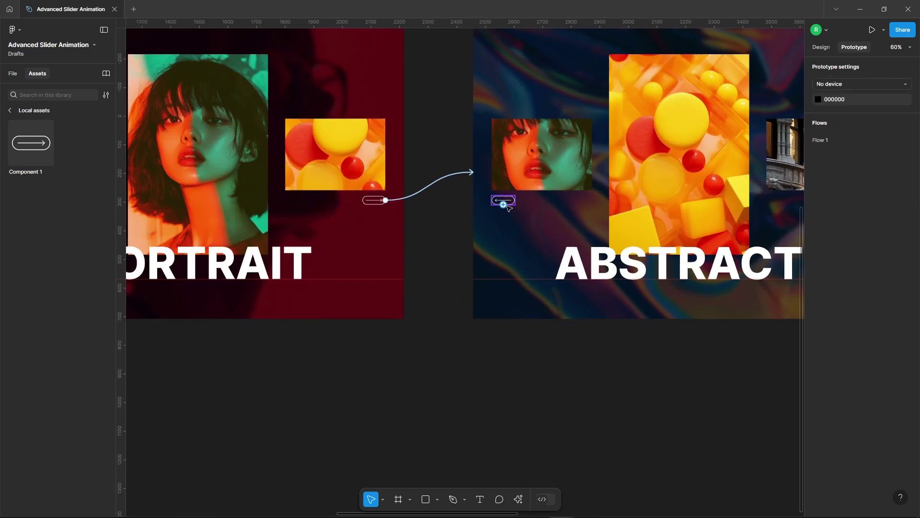
left_click(503, 199)
left_click_drag(472, 219, 372, 239)
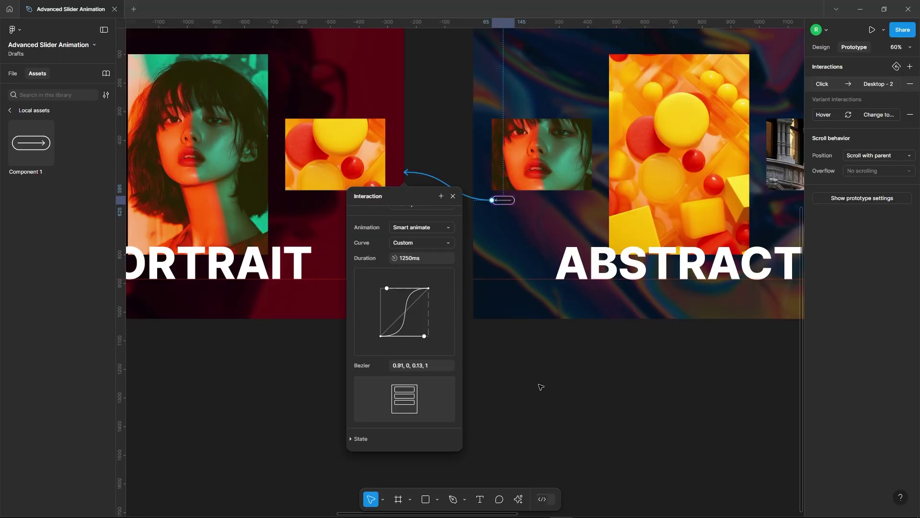
left_click(540, 386)
Link Desktop - 3's right-pointing arrow button to Desktop - 4 on click, with the 1250 ms custom-curve Smart animate transition.
scroll(317, 259, "down", 3)
scroll(660, 232, "up", 3)
left_click(646, 210)
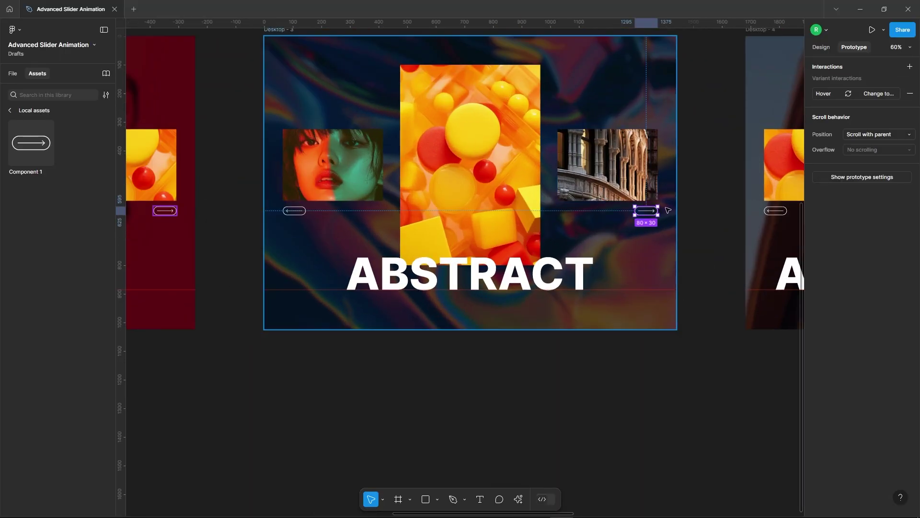
left_click_drag(658, 210, 795, 226)
scroll(291, 221, "down", 3)
scroll(680, 211, "up", 3)
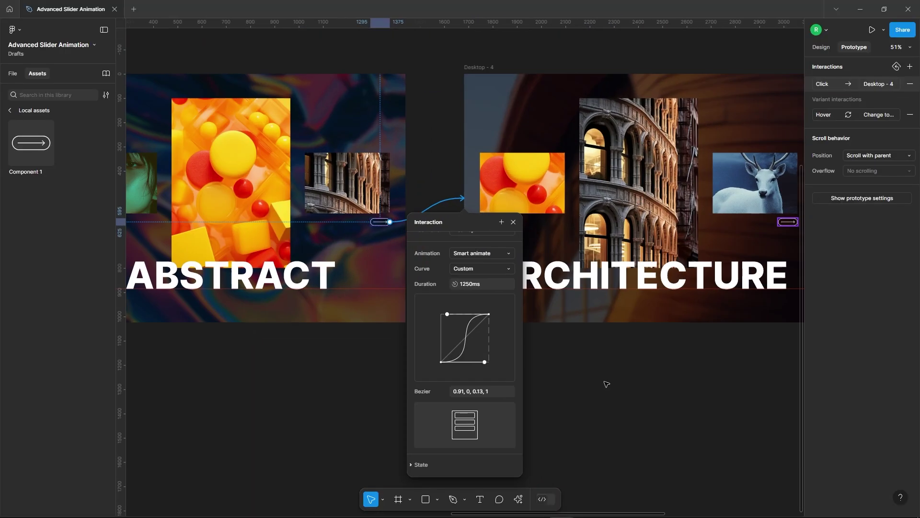
left_click(606, 384)
Link Desktop - 4's left-pointing arrow button back to Desktop - 3 with a prototype connection.
left_click(490, 224)
left_click_drag(480, 222, 378, 229)
left_click(578, 391)
Link Desktop - 4's right-pointing arrow button to Desktop - 5 with a prototype connection.
scroll(305, 211, "down", 3)
scroll(620, 221, "up", 3)
left_click(543, 218)
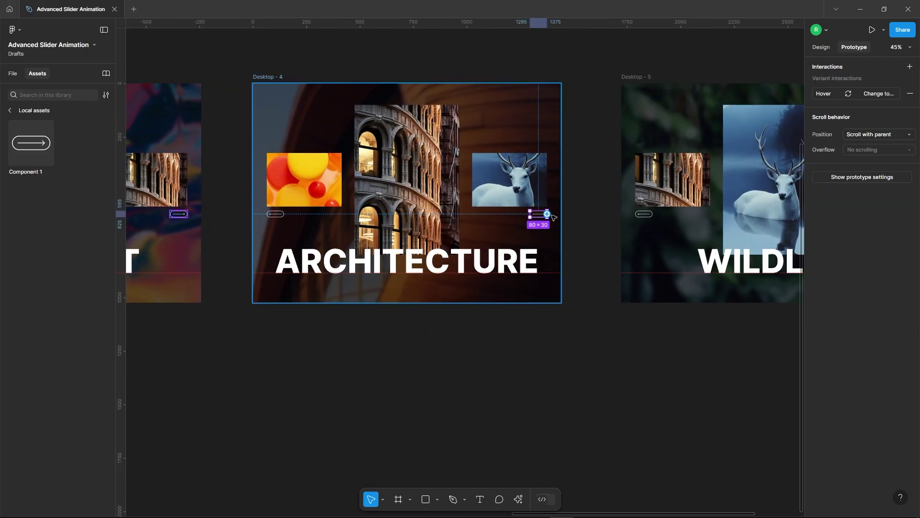
left_click_drag(547, 214, 621, 193)
left_click(740, 349)
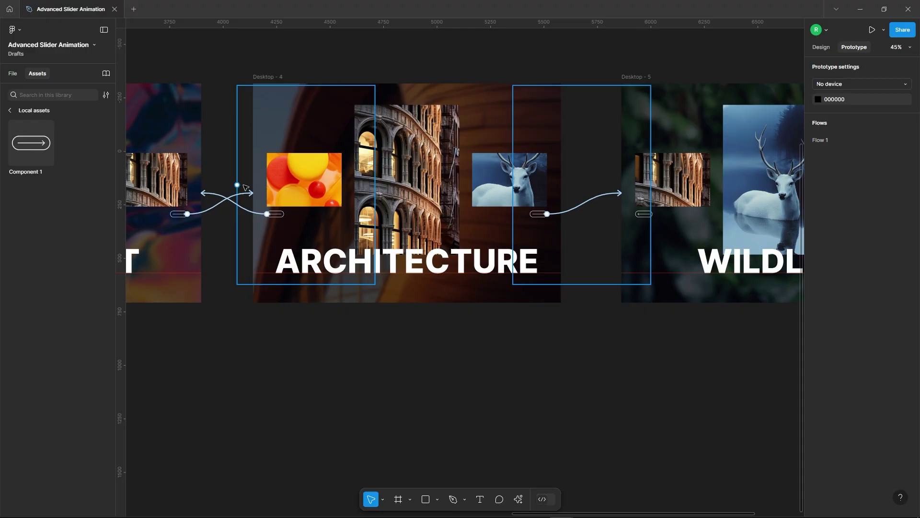
Link Desktop - 5's left-pointing arrow button back to Desktop - 4 with a prototype connection.
scroll(479, 216, "down", 2)
left_click(466, 206)
left_click_drag(466, 205, 404, 192)
left_click(622, 373)
Open the Flow 1 prototype preview in its own tab, scaled to fit width and height with the interface hidden.
scroll(752, 174, "down", 6)
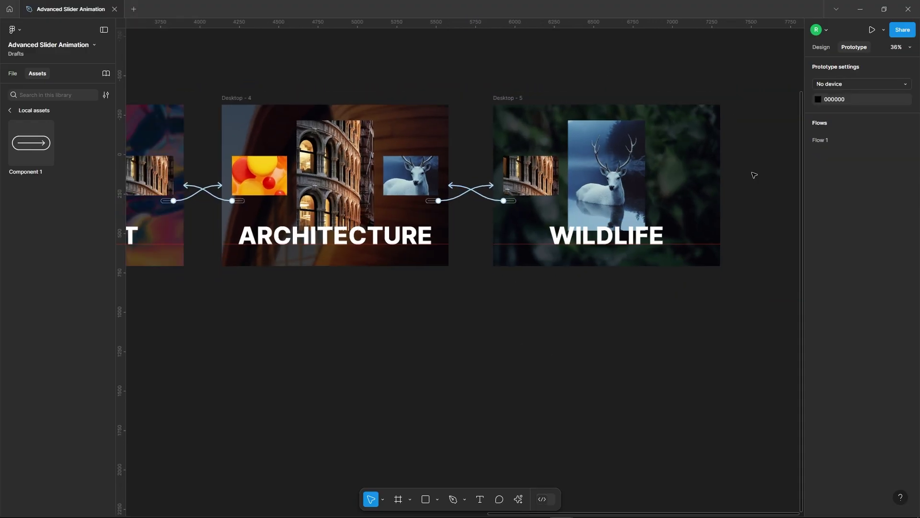
scroll(344, 106, "up", 2)
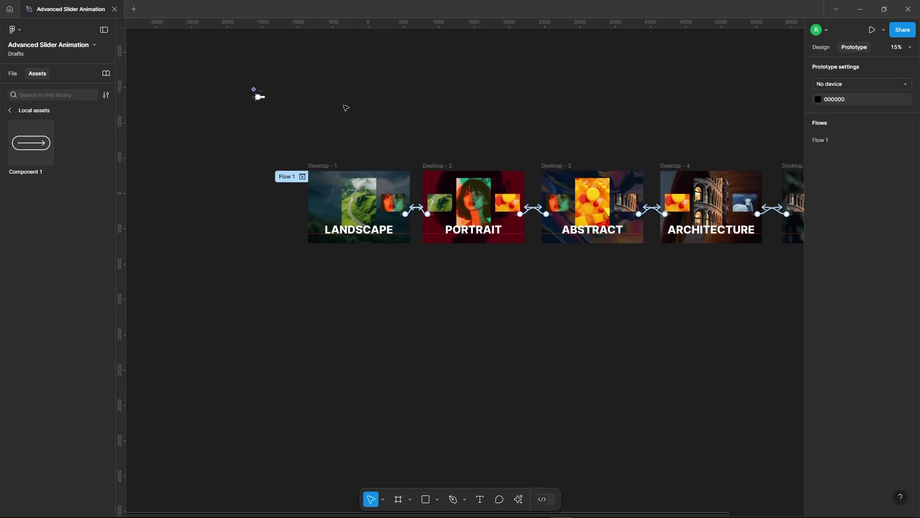
left_click(304, 177)
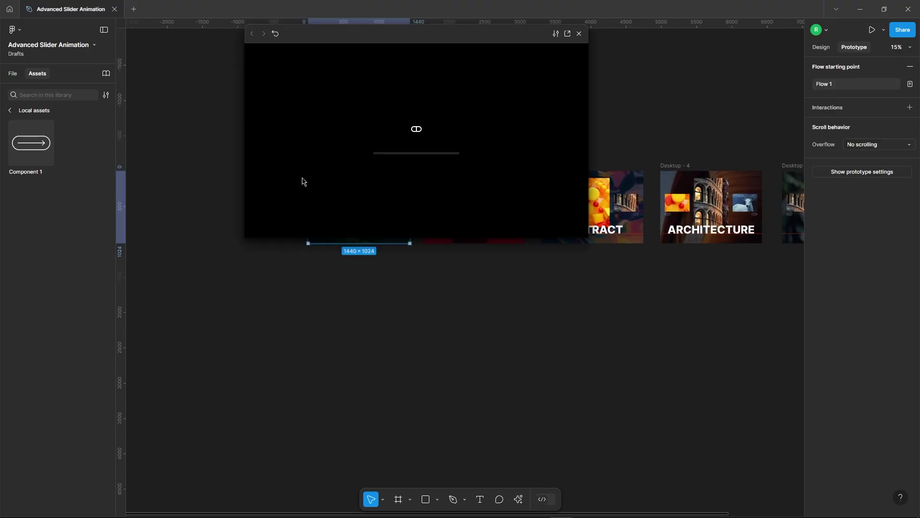
left_click(567, 35)
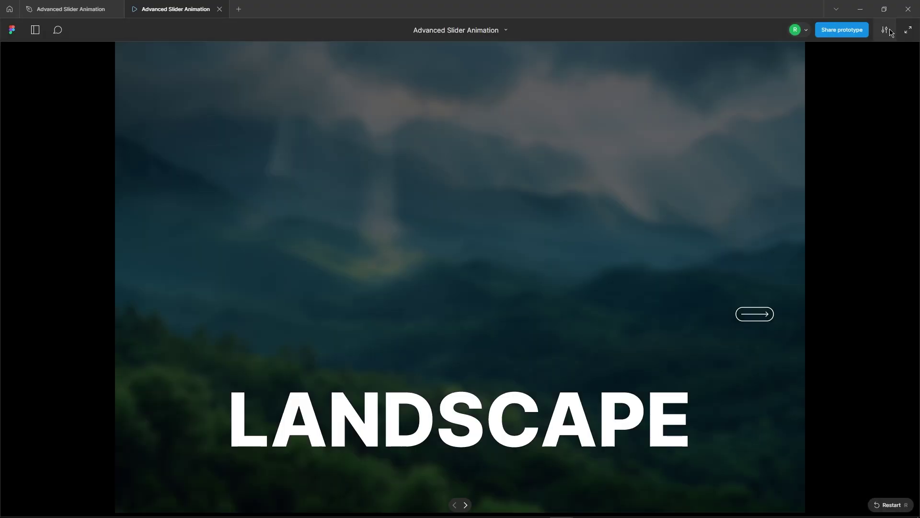
left_click(885, 30)
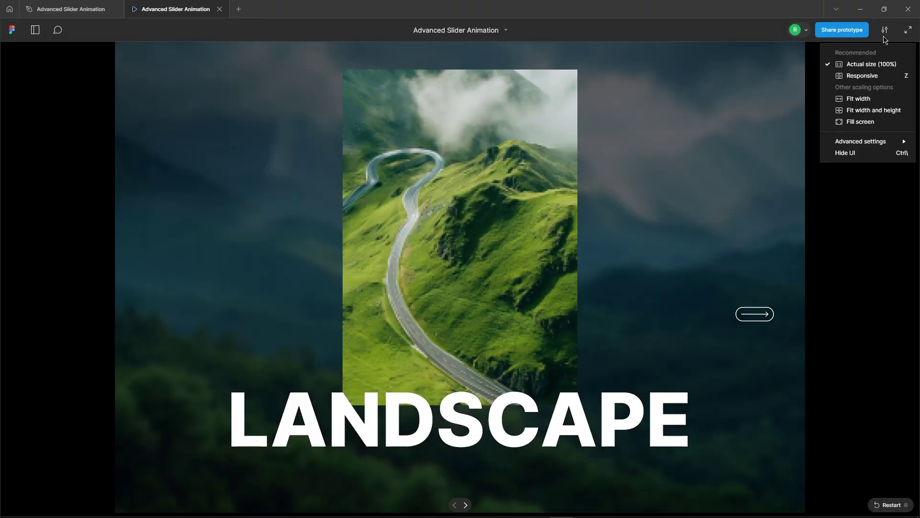
left_click(874, 110)
key("ctrl+backslash")
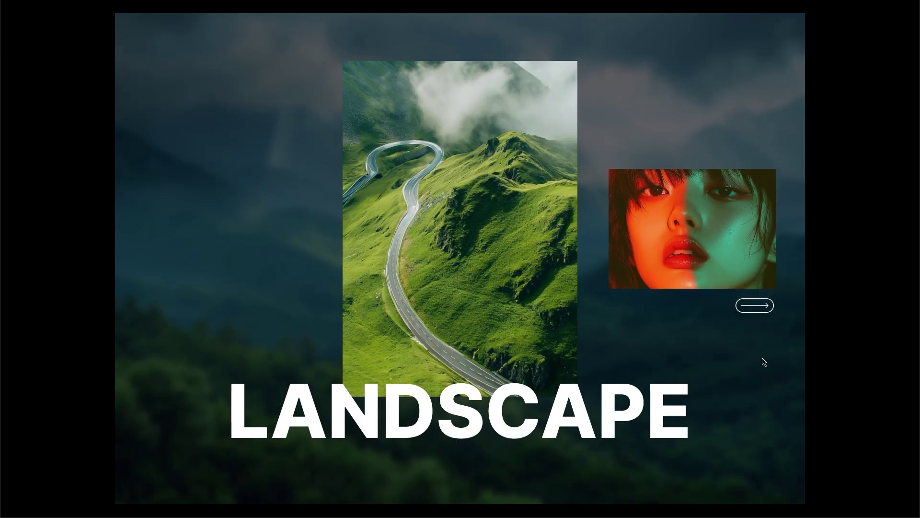
Test the slider's arrow buttons by going from Landscape to Portrait, back to Landscape, and forward through Portrait to Abstract.
left_click(760, 310)
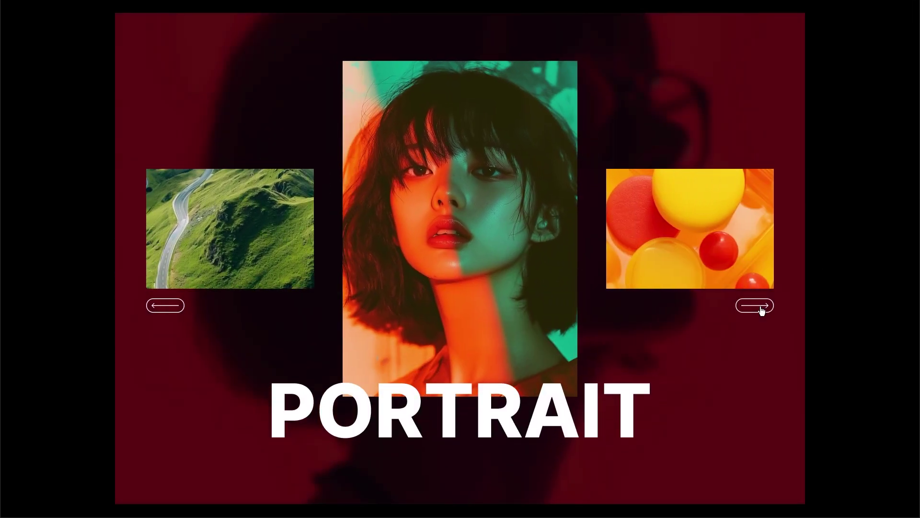
left_click(163, 307)
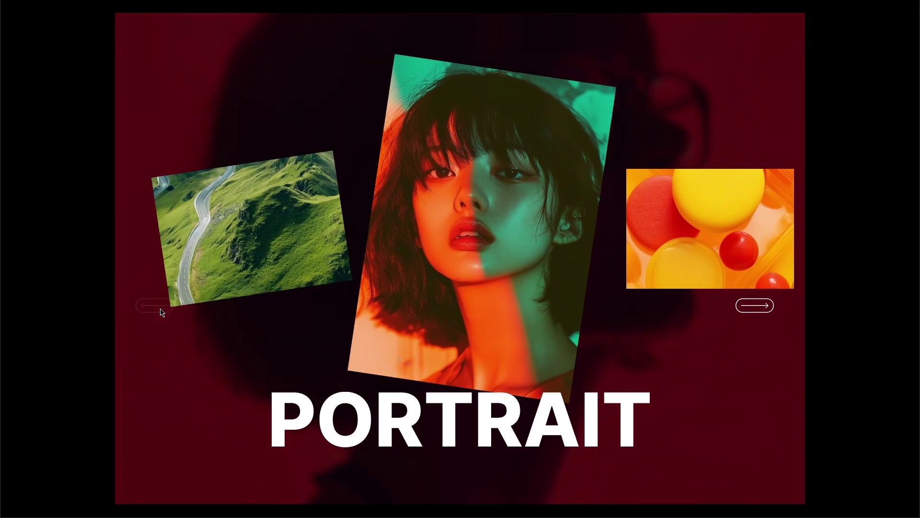
left_click(759, 309)
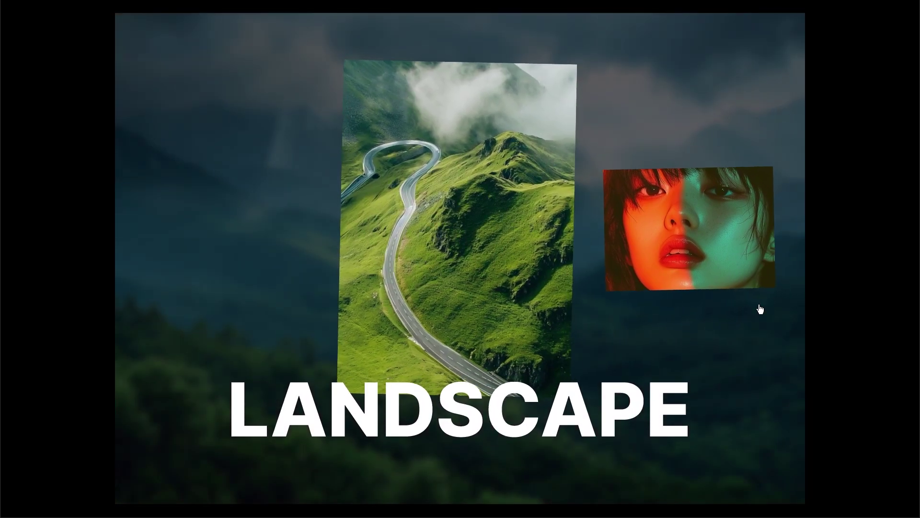
left_click(759, 309)
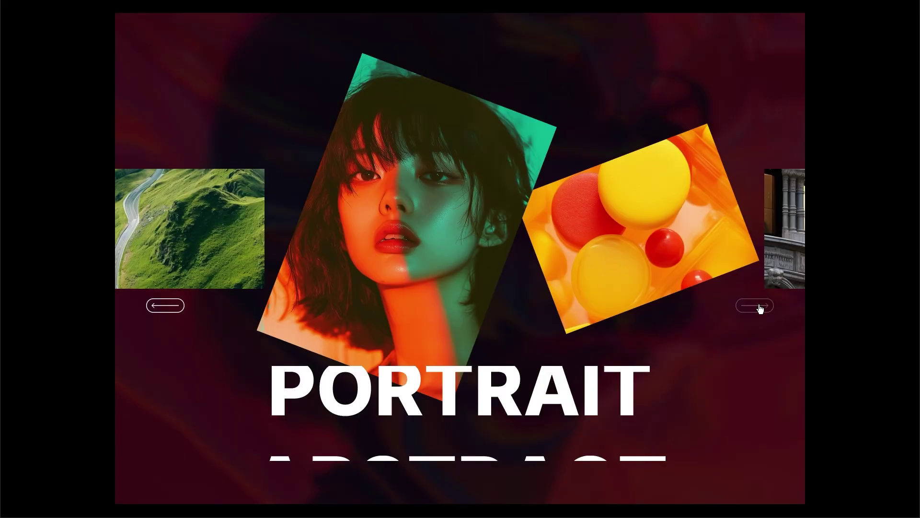